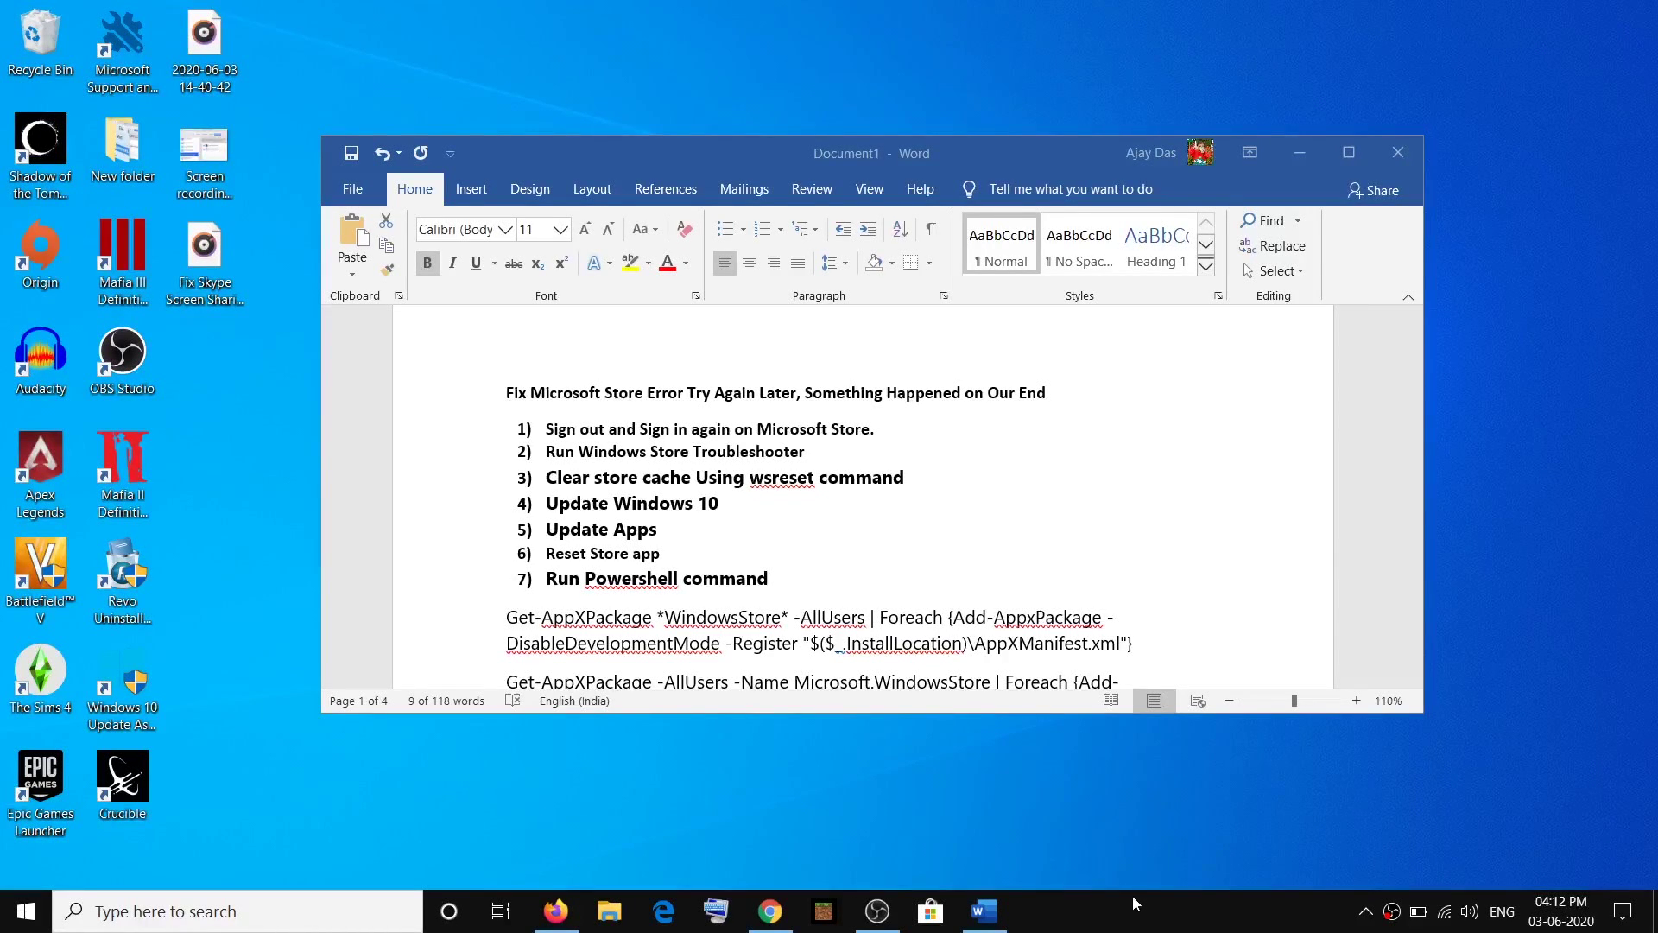
Highlight the 'Try Again' title words and the first two checklist steps in Word.
left_click(530, 393)
left_click_drag(570, 395, 606, 394)
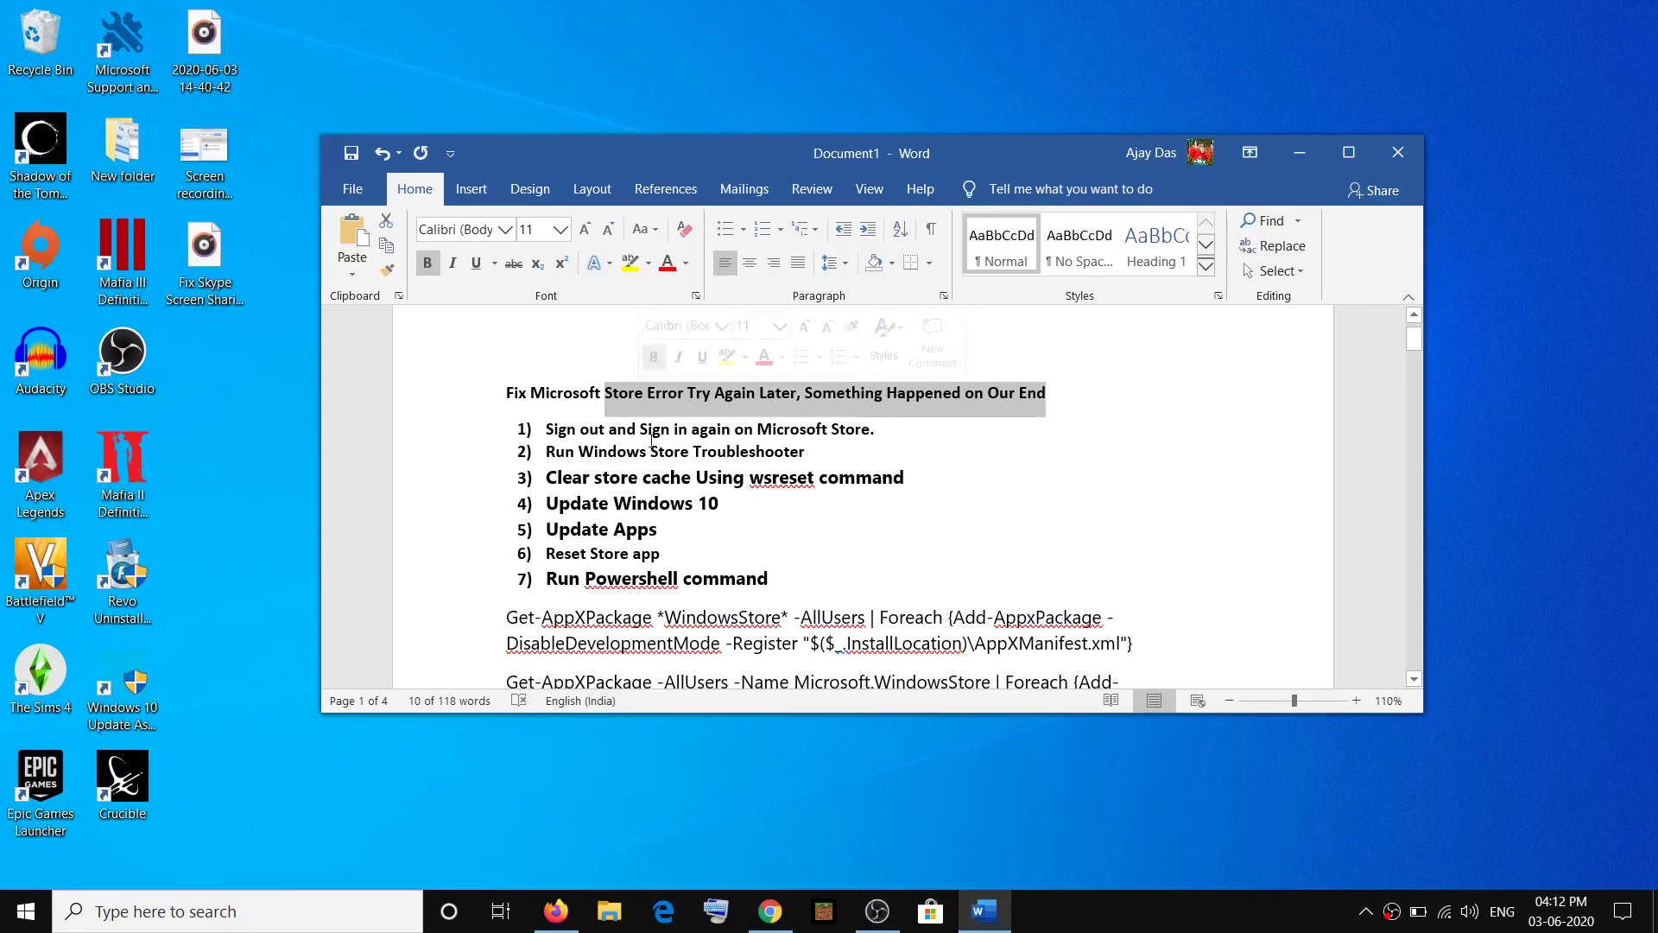
left_click_drag(578, 438, 844, 434)
left_click(682, 445)
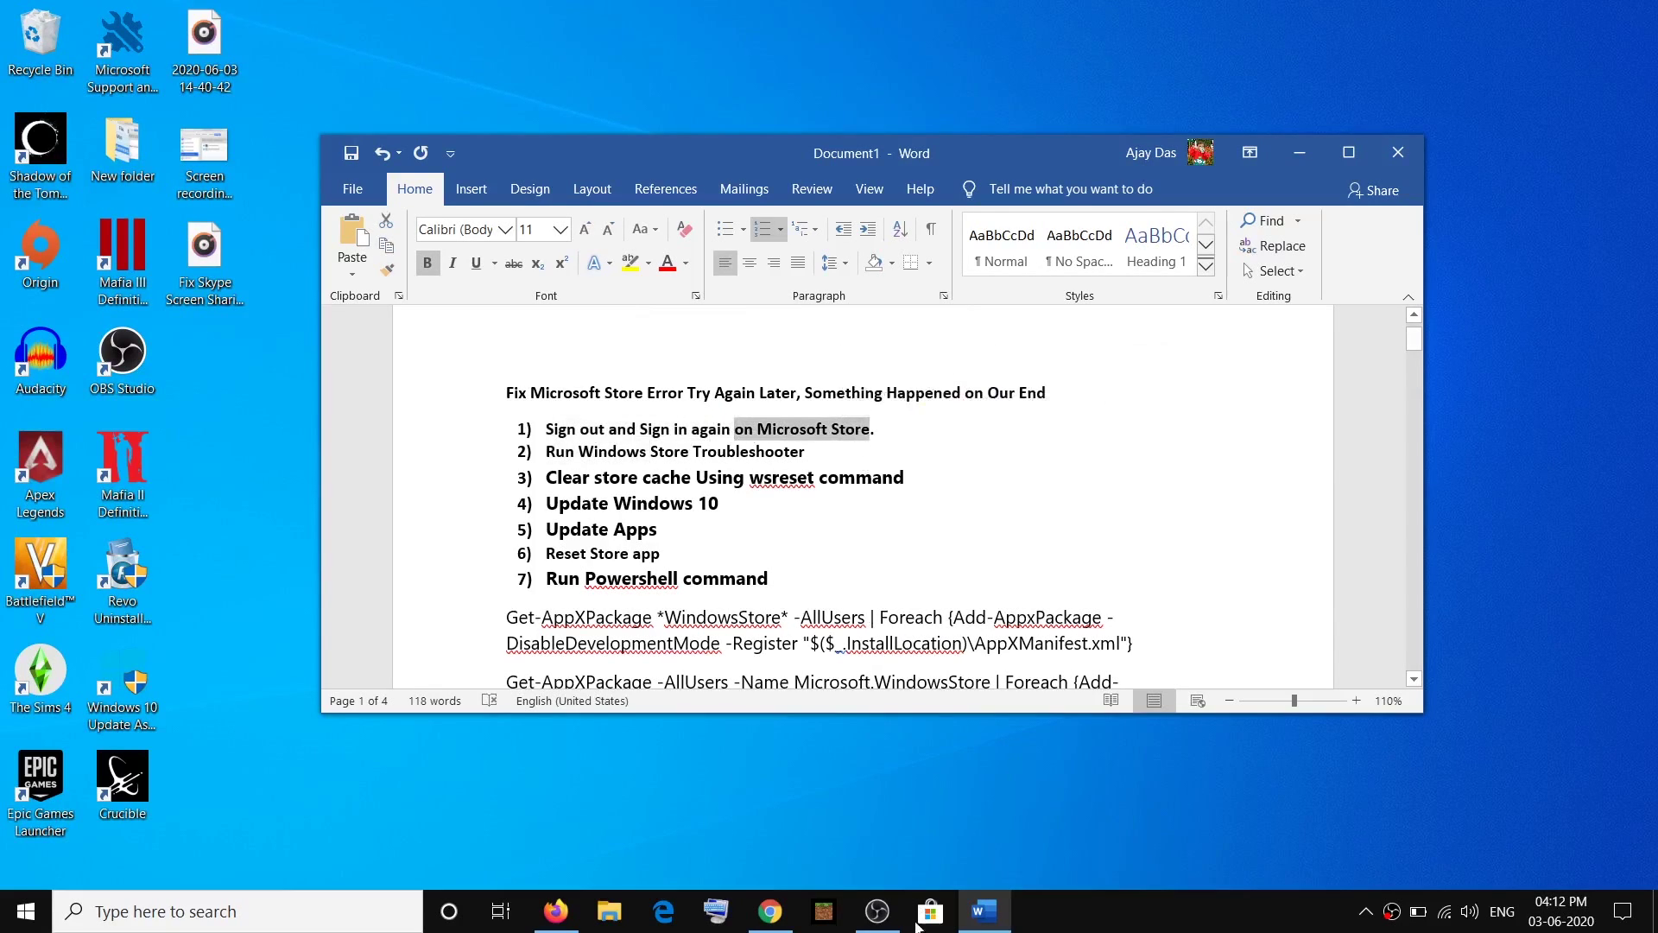
Sign out of the Microsoft Store account, then sign back in and verify with the PIN.
left_click(924, 921)
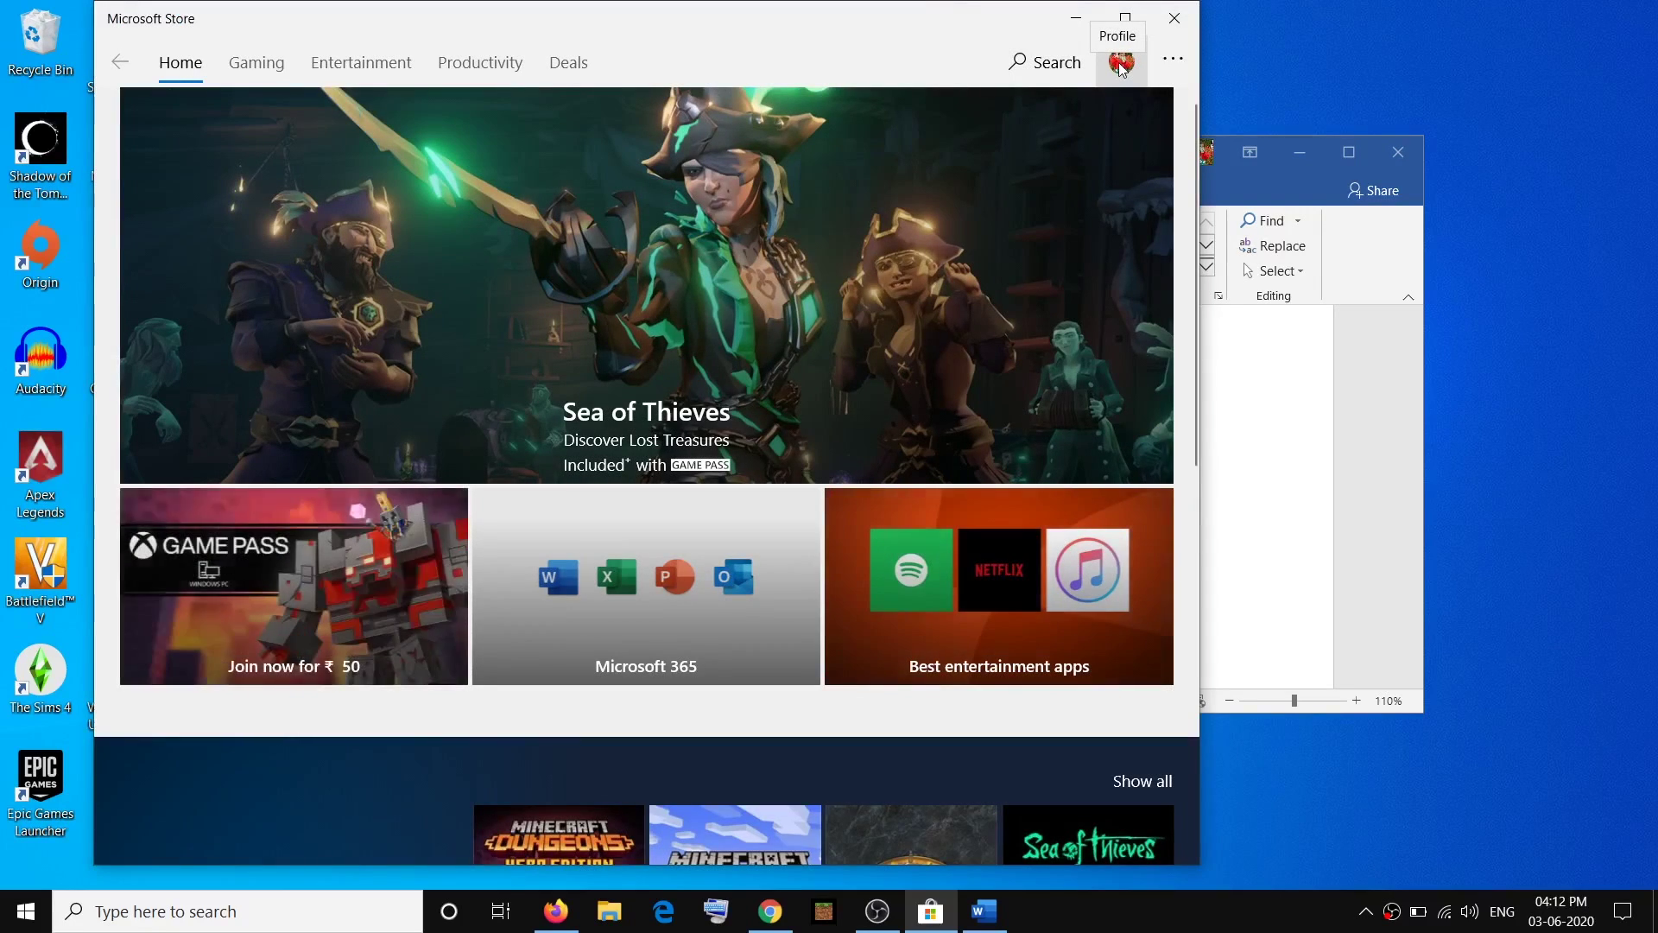
left_click(1120, 65)
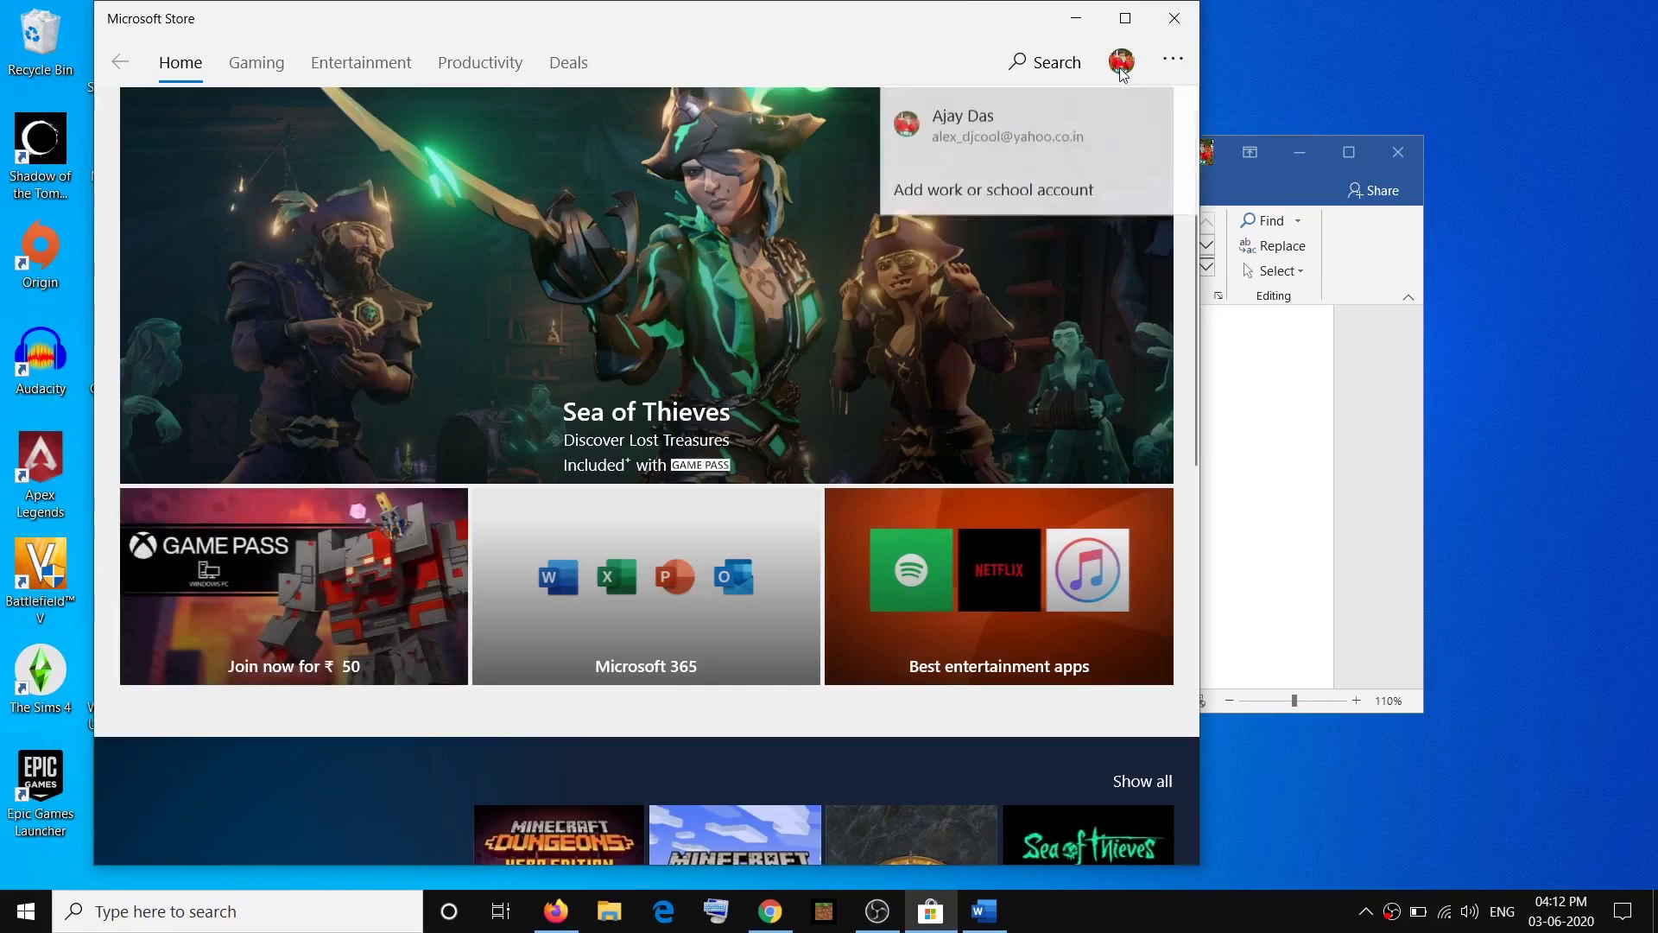
left_click(997, 135)
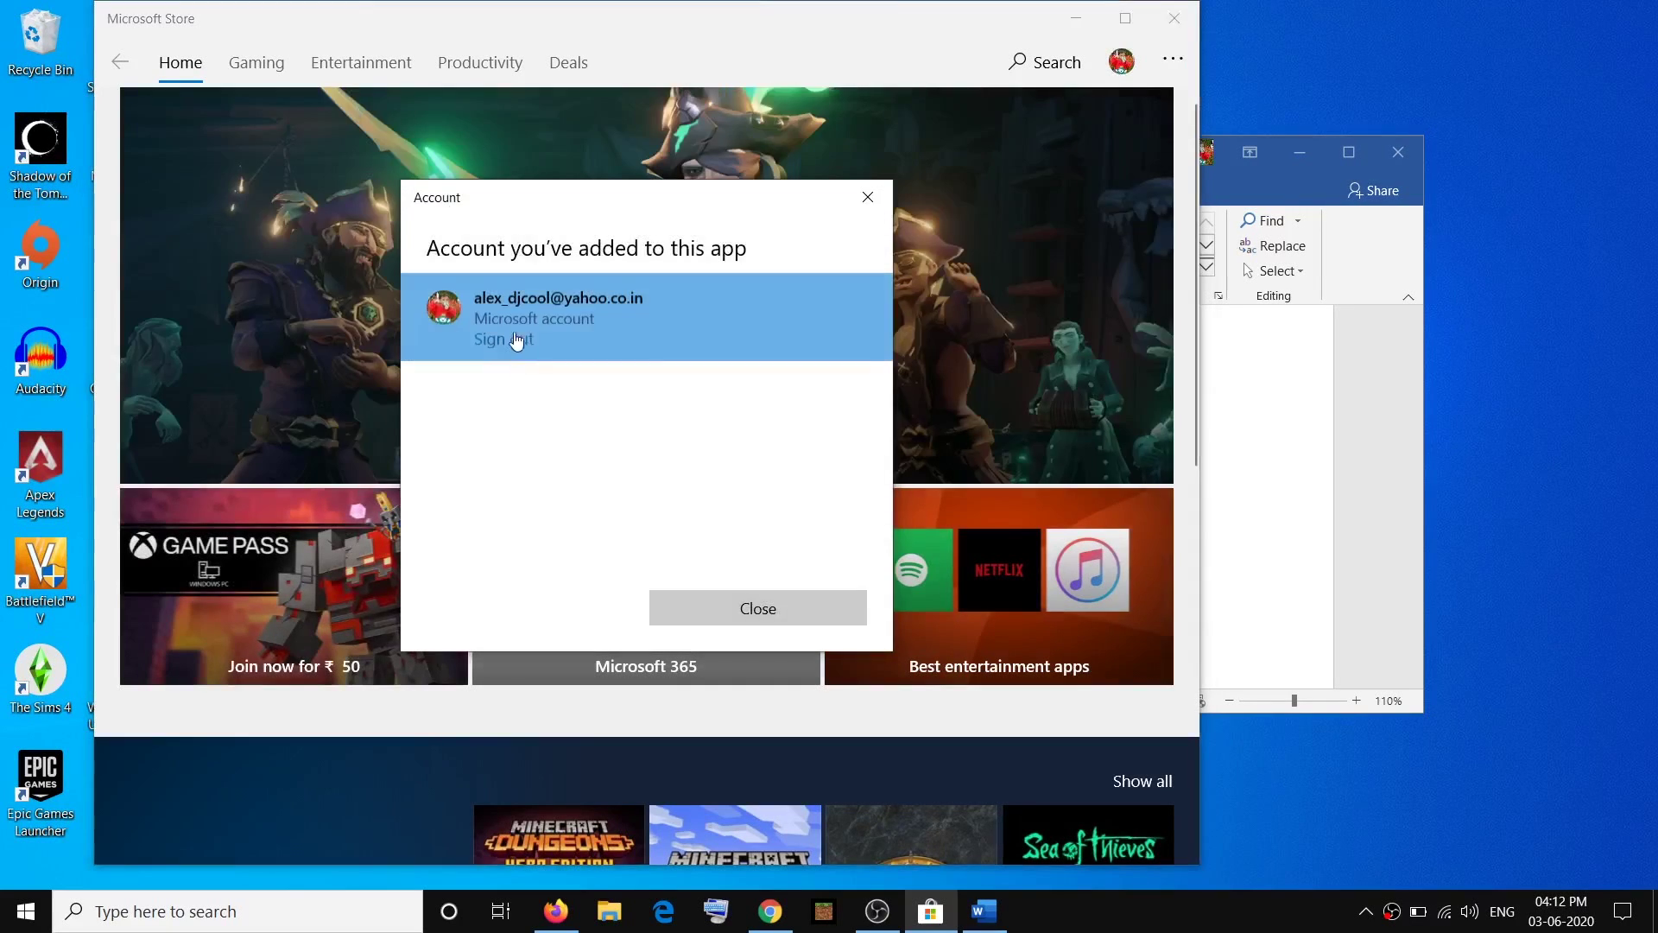
left_click(516, 340)
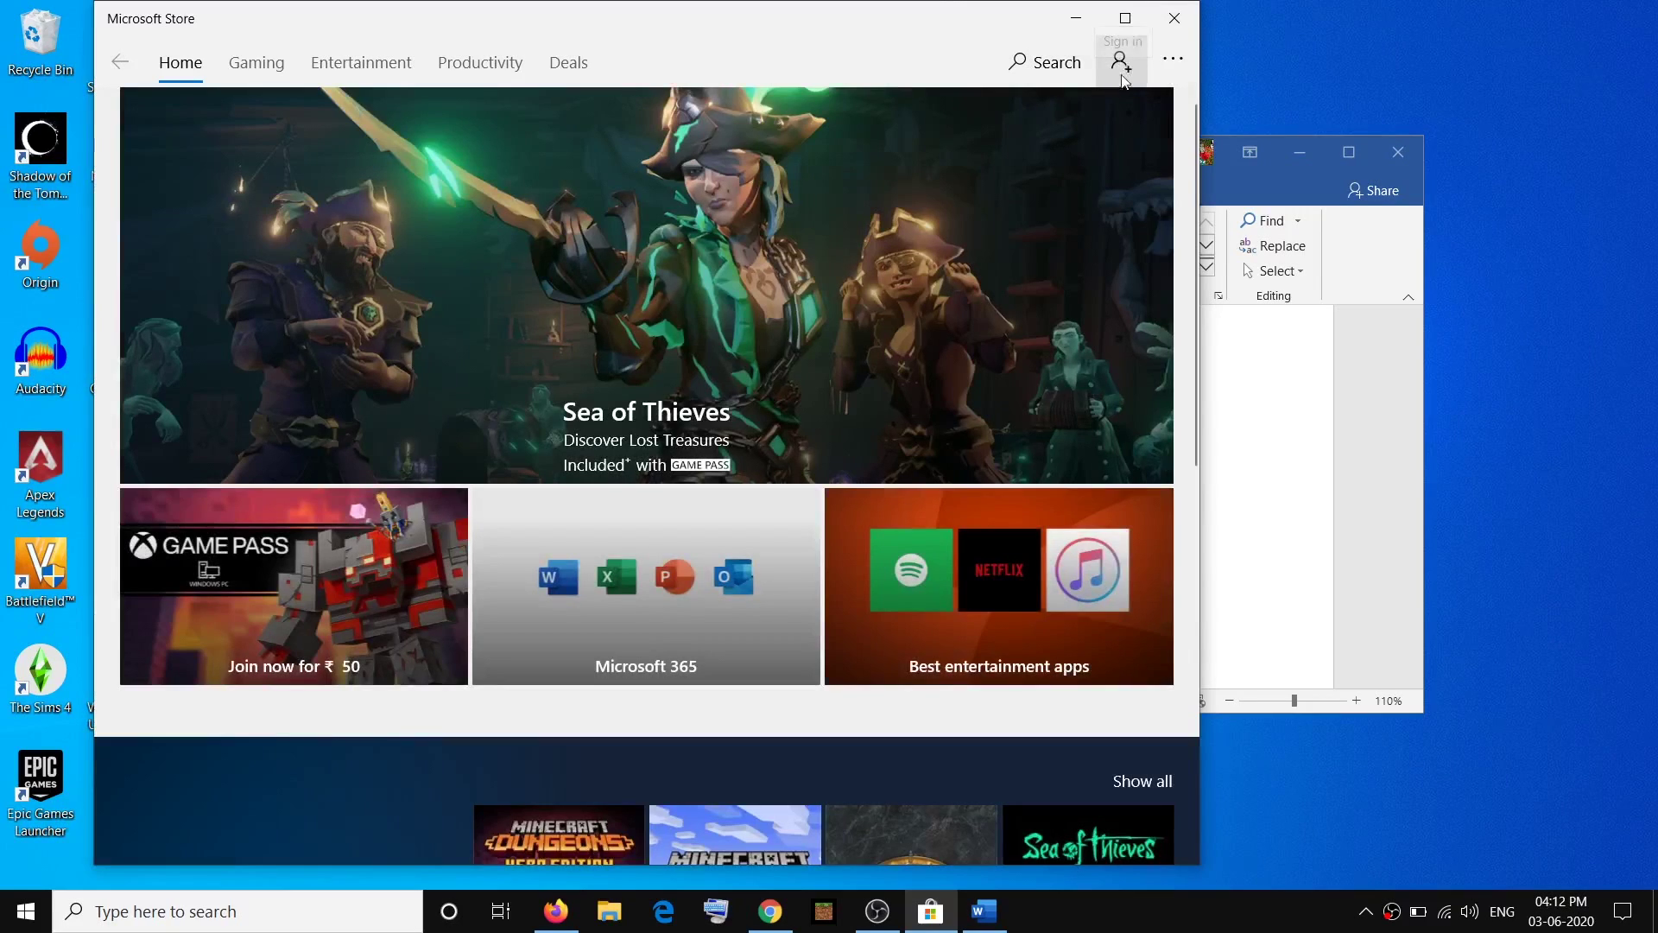
left_click(1120, 62)
left_click(950, 127)
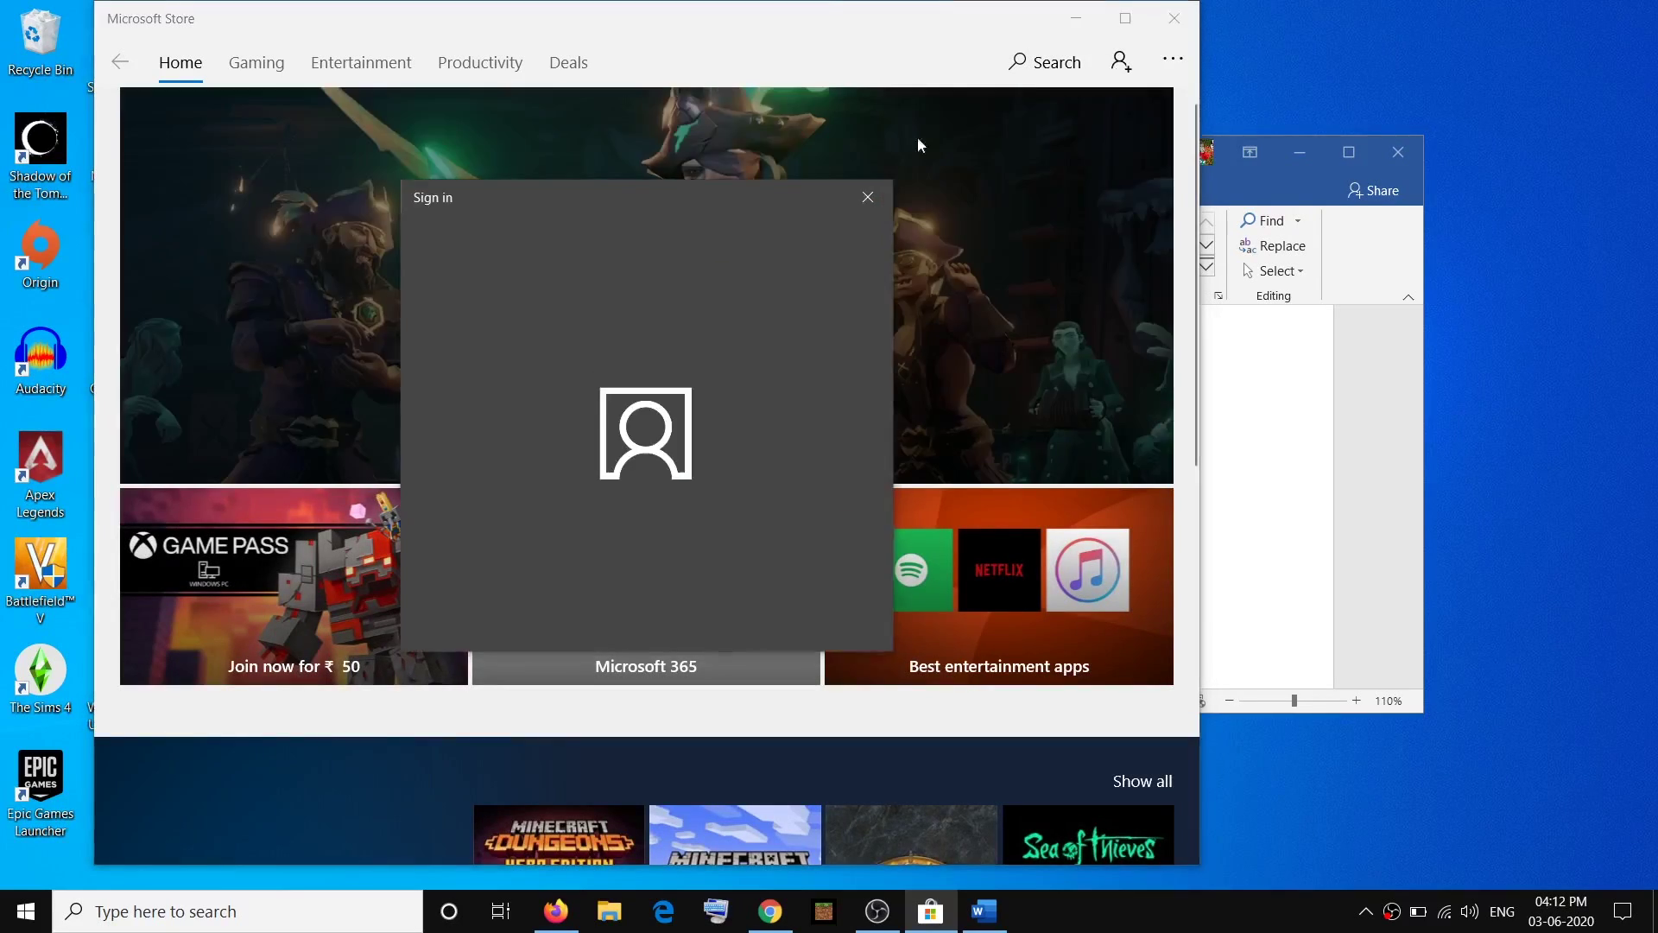
left_click(738, 609)
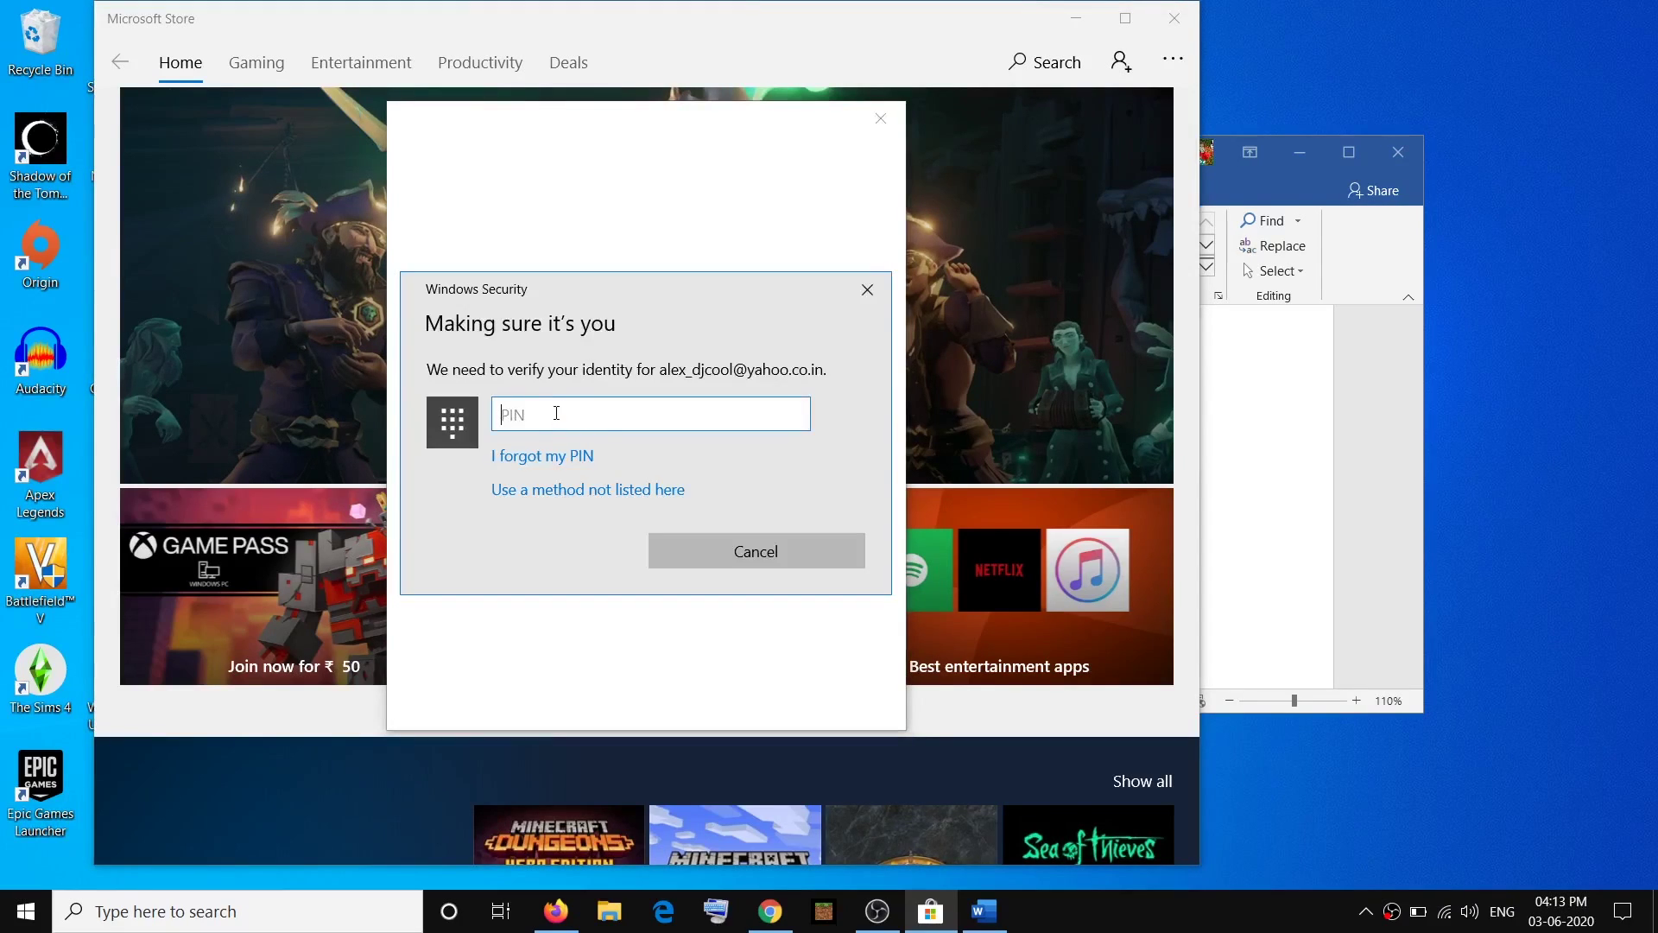
type("1111")
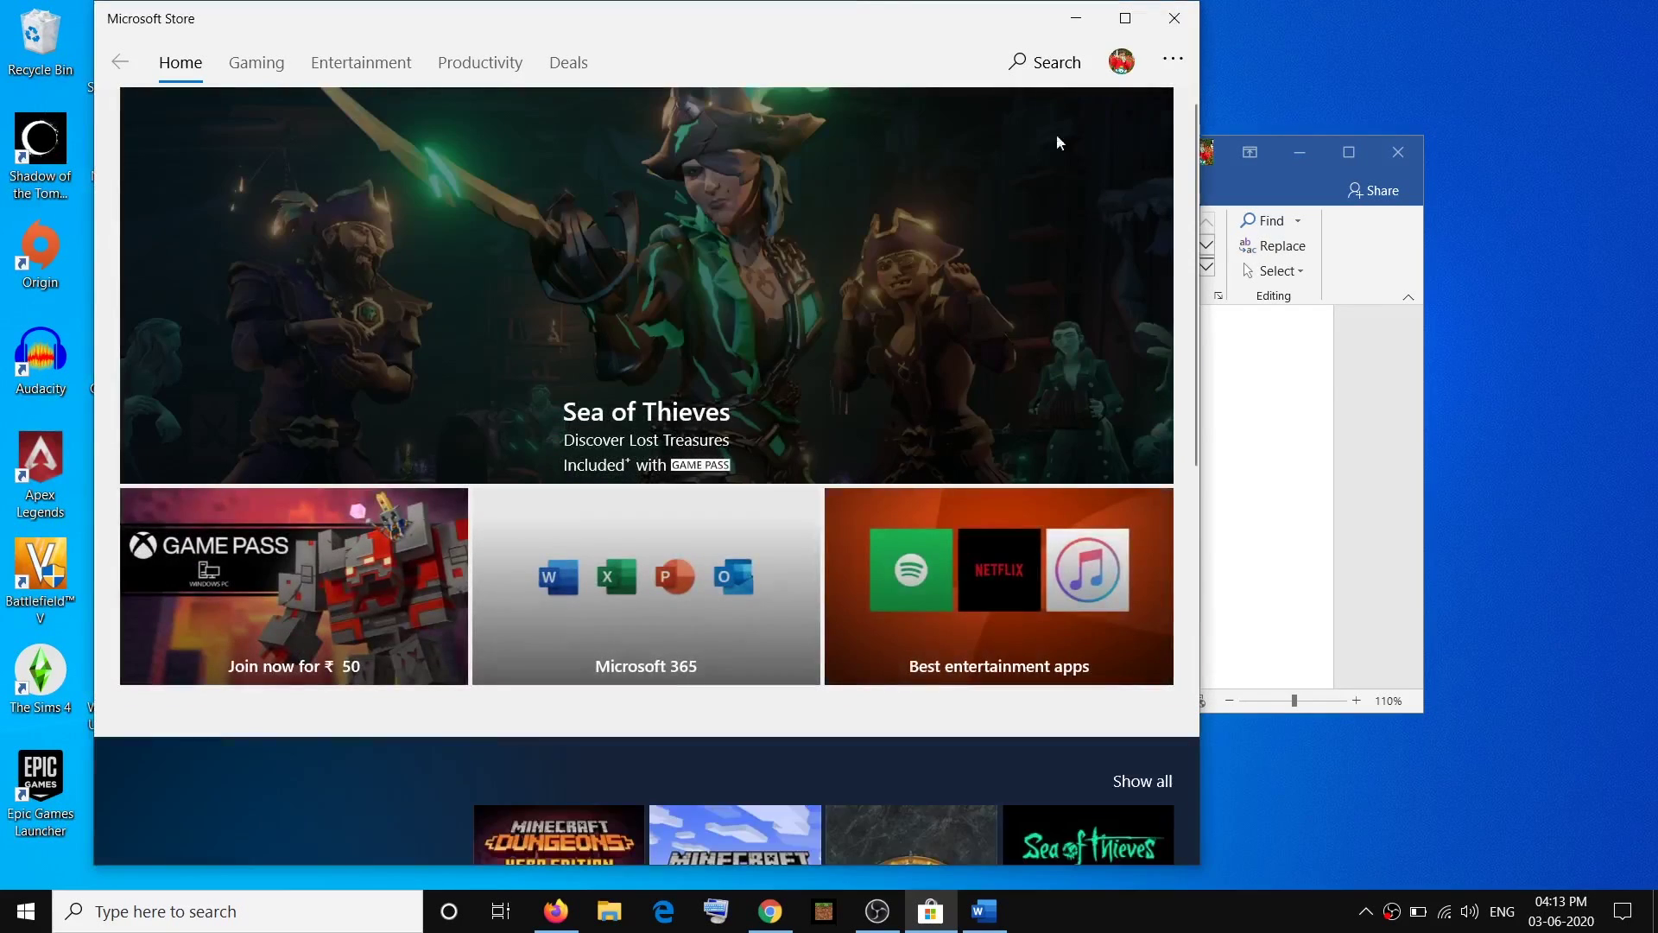
Minimize the Store and mark step 2, Run Windows Store Troubleshooter, in the checklist.
left_click(1076, 18)
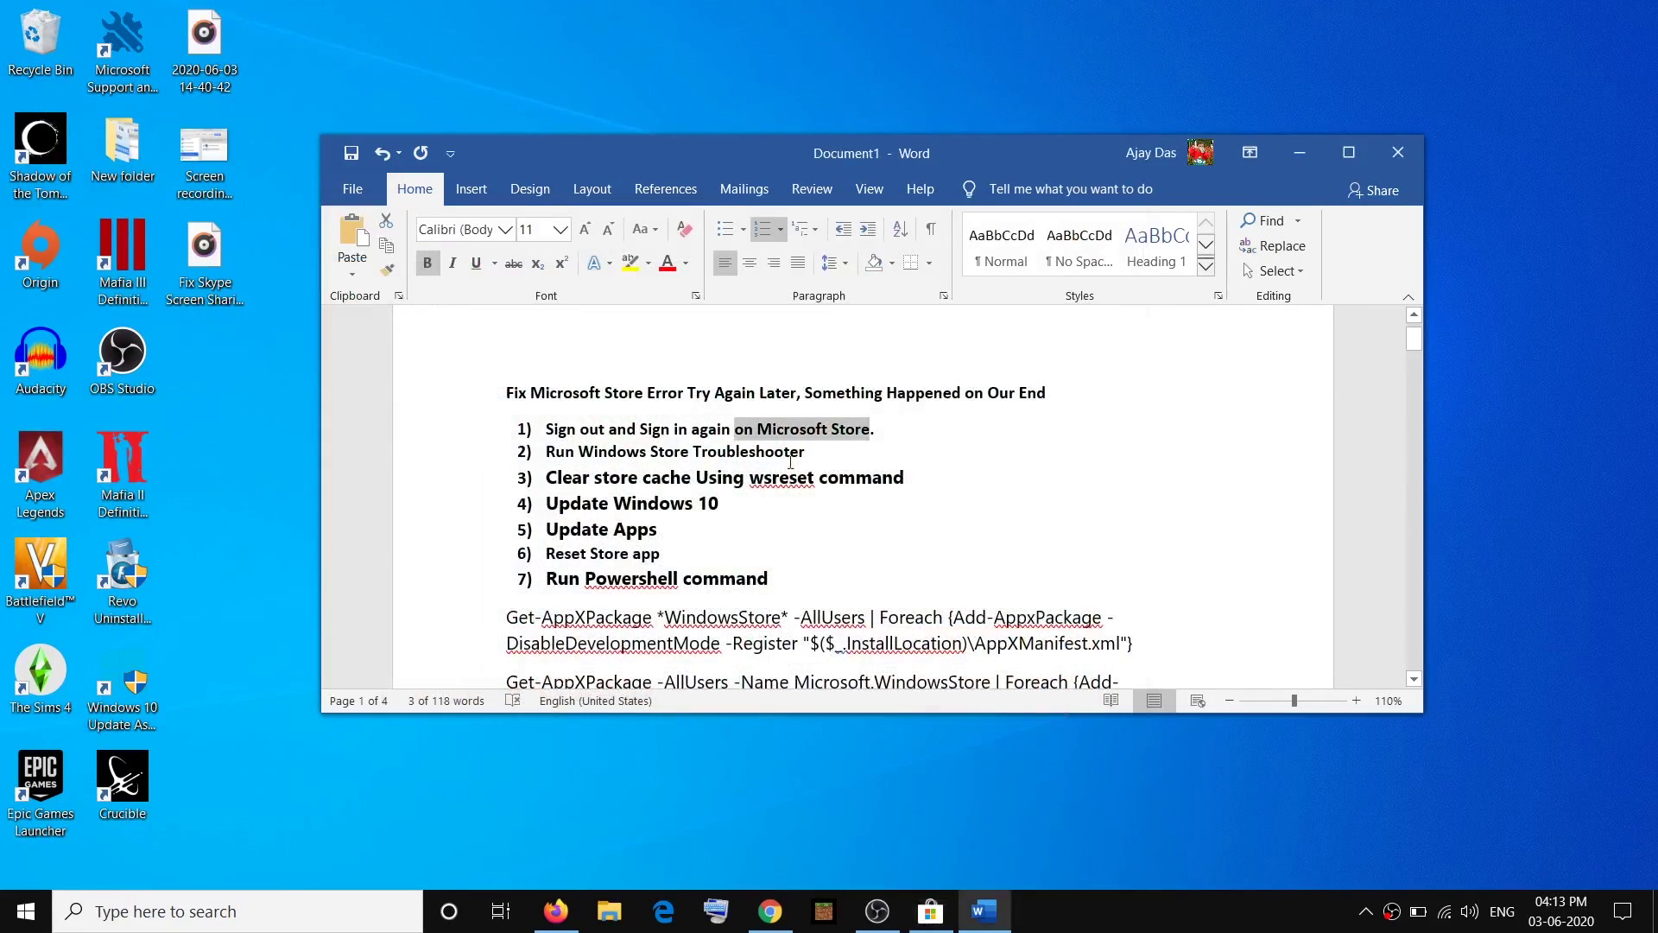
left_click_drag(823, 451, 570, 459)
left_click(24, 911)
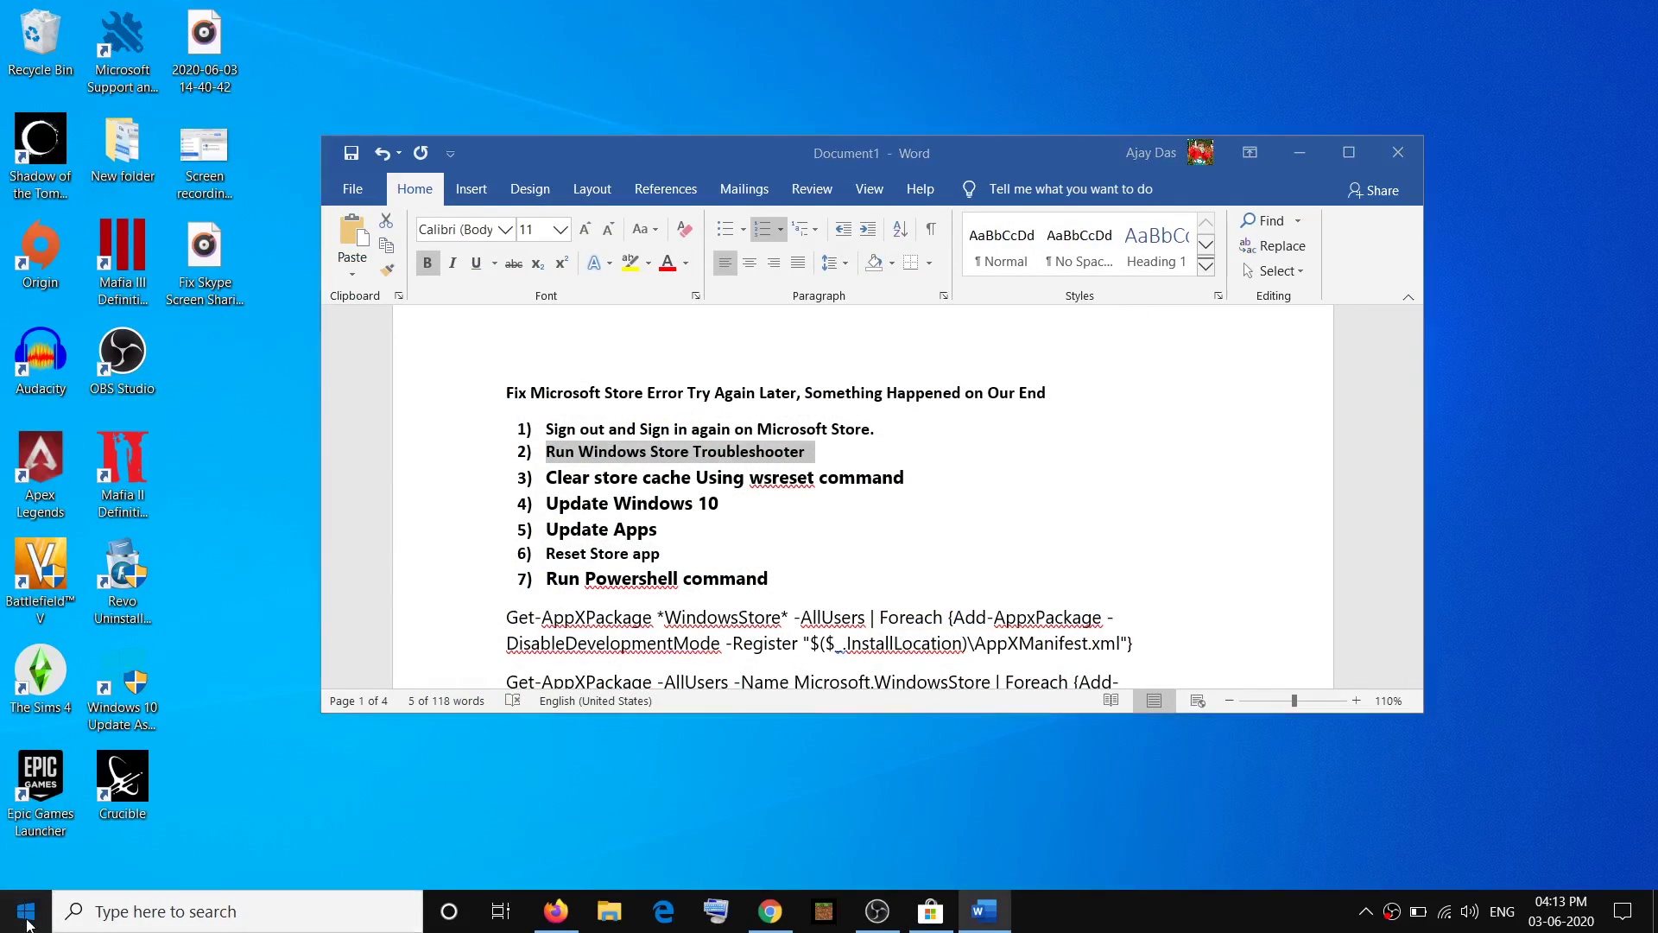
Run the Windows Store Apps troubleshooter from Update & Security's Additional troubleshooters.
mouse_move(71, 816)
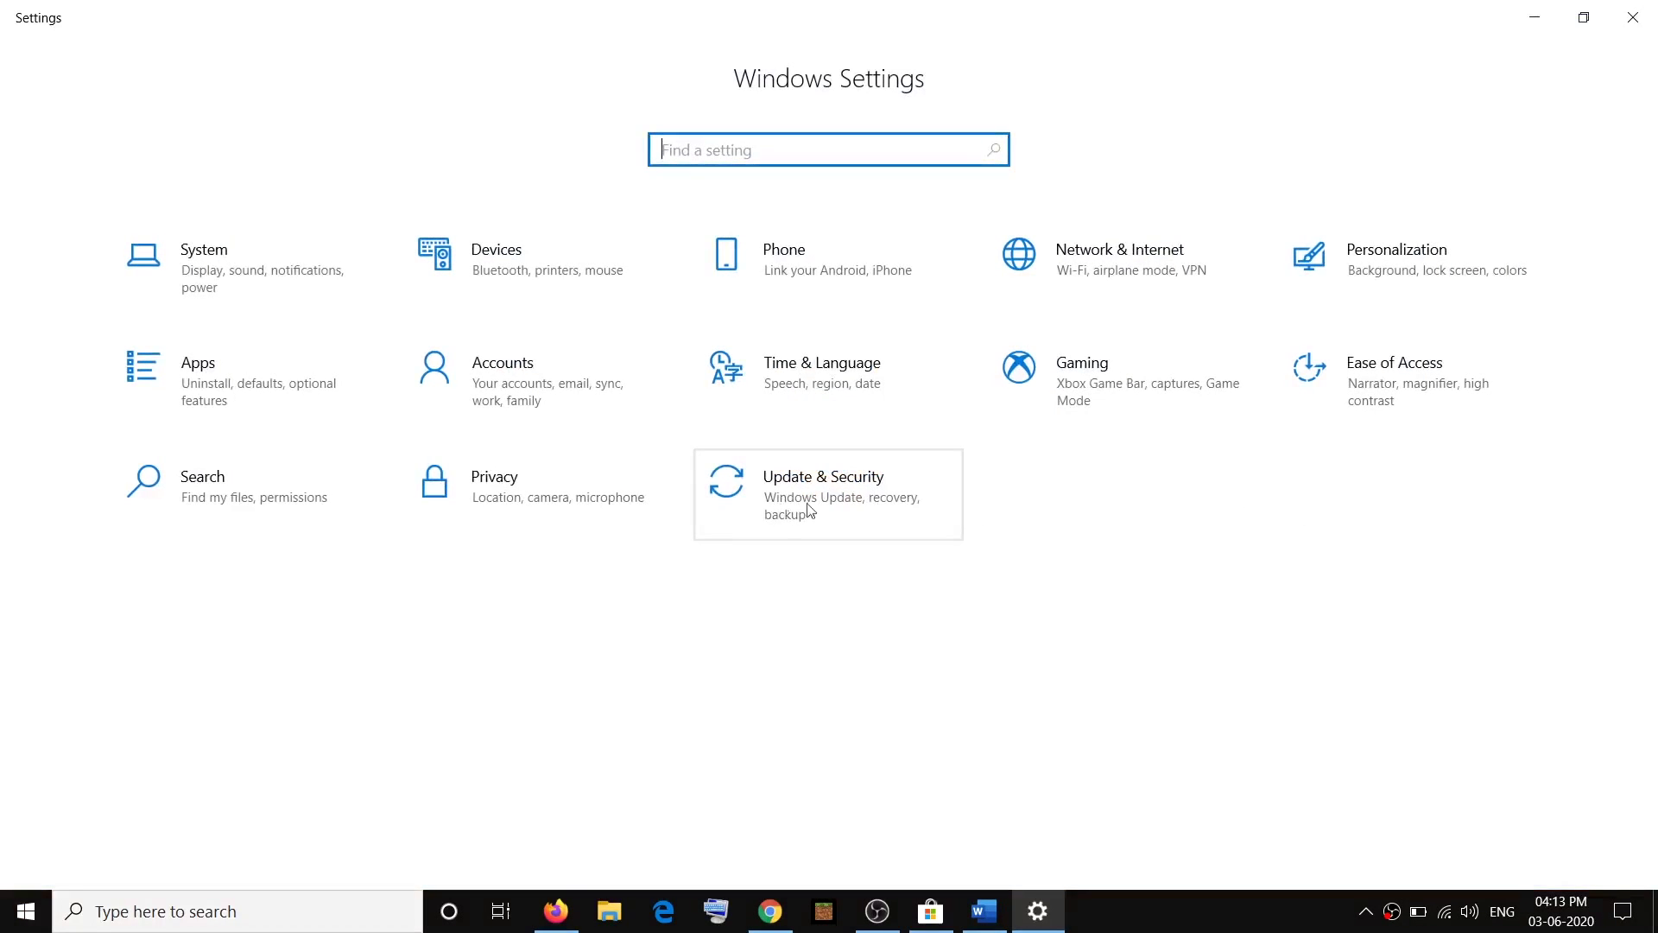
left_click(903, 520)
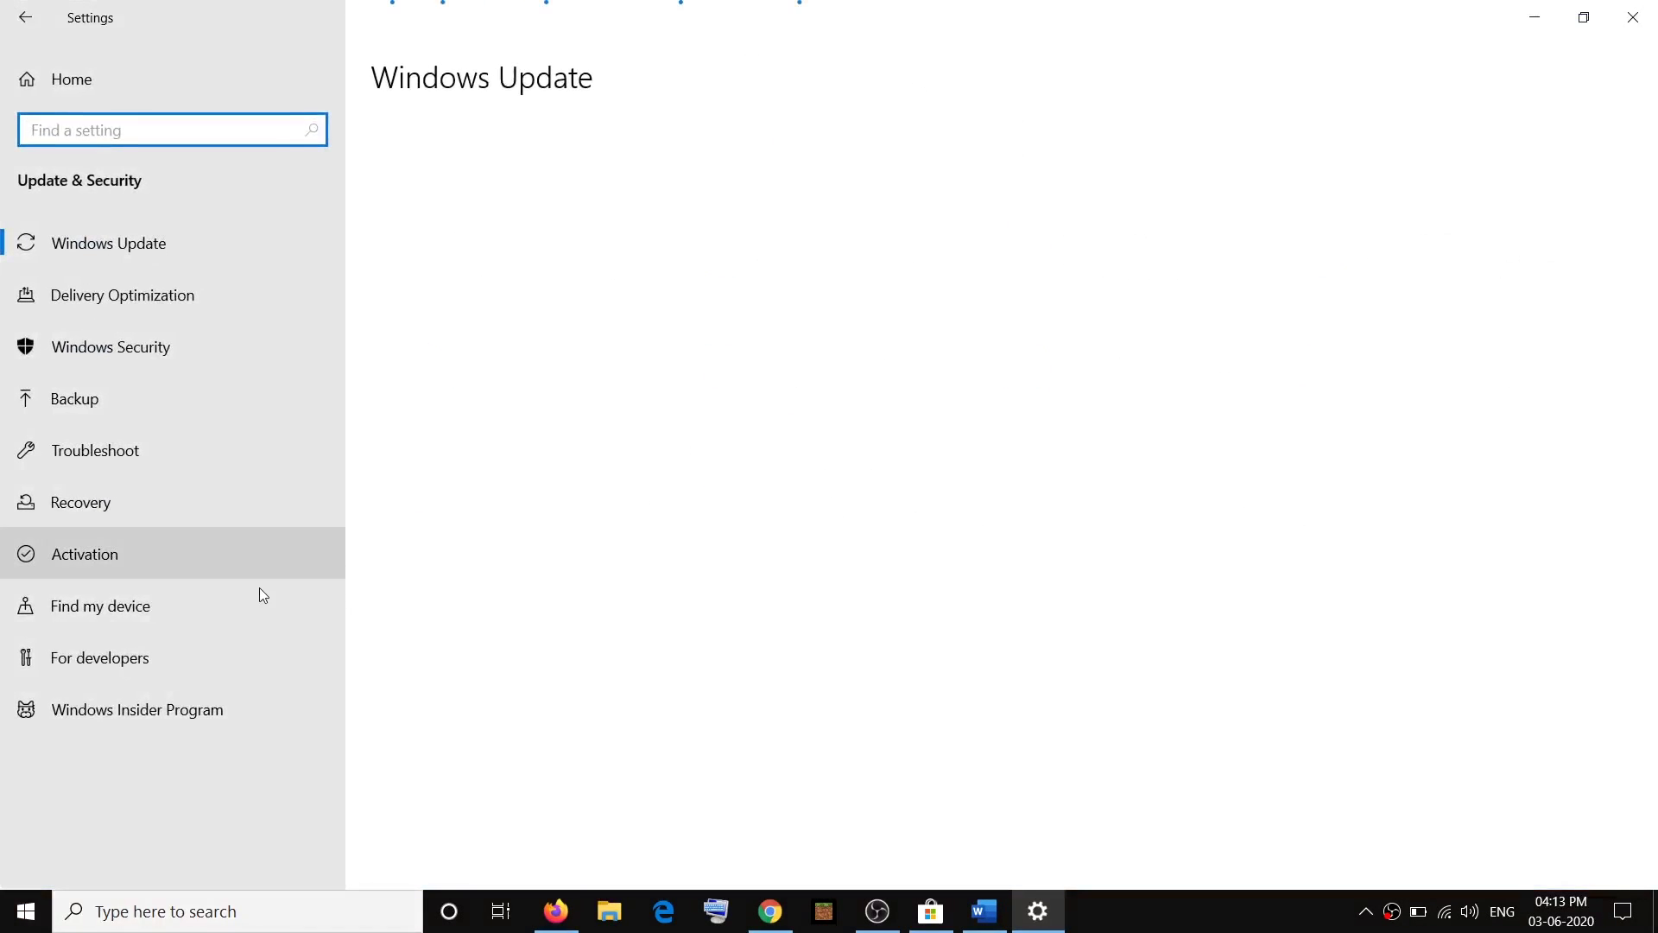
left_click(68, 453)
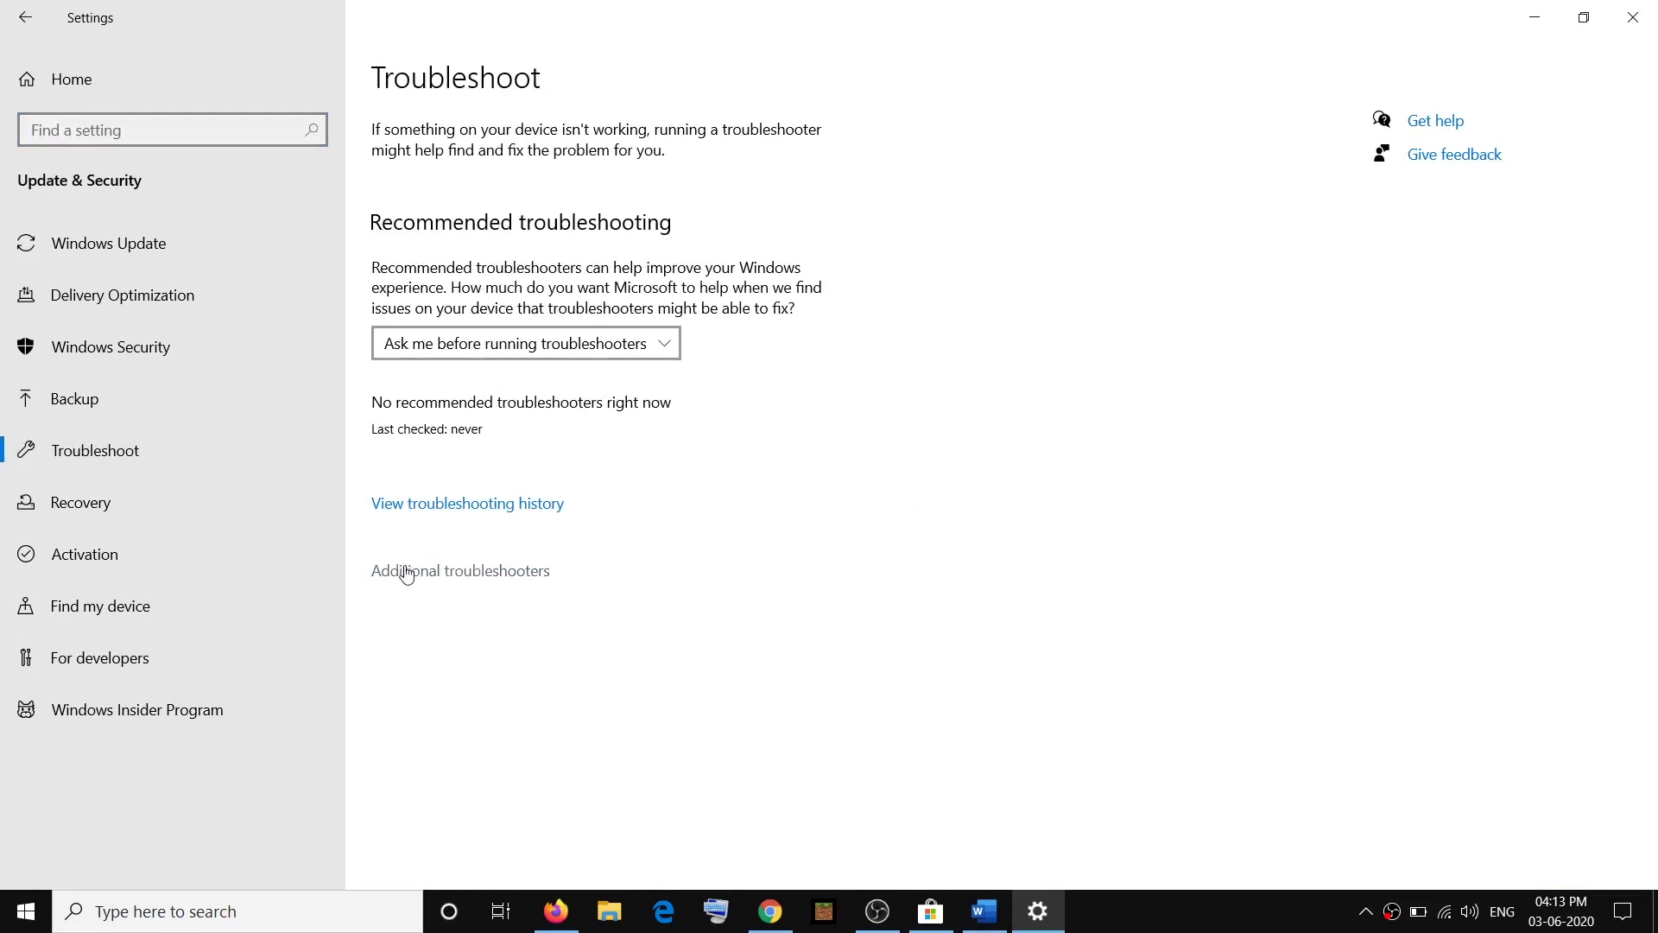
left_click(471, 573)
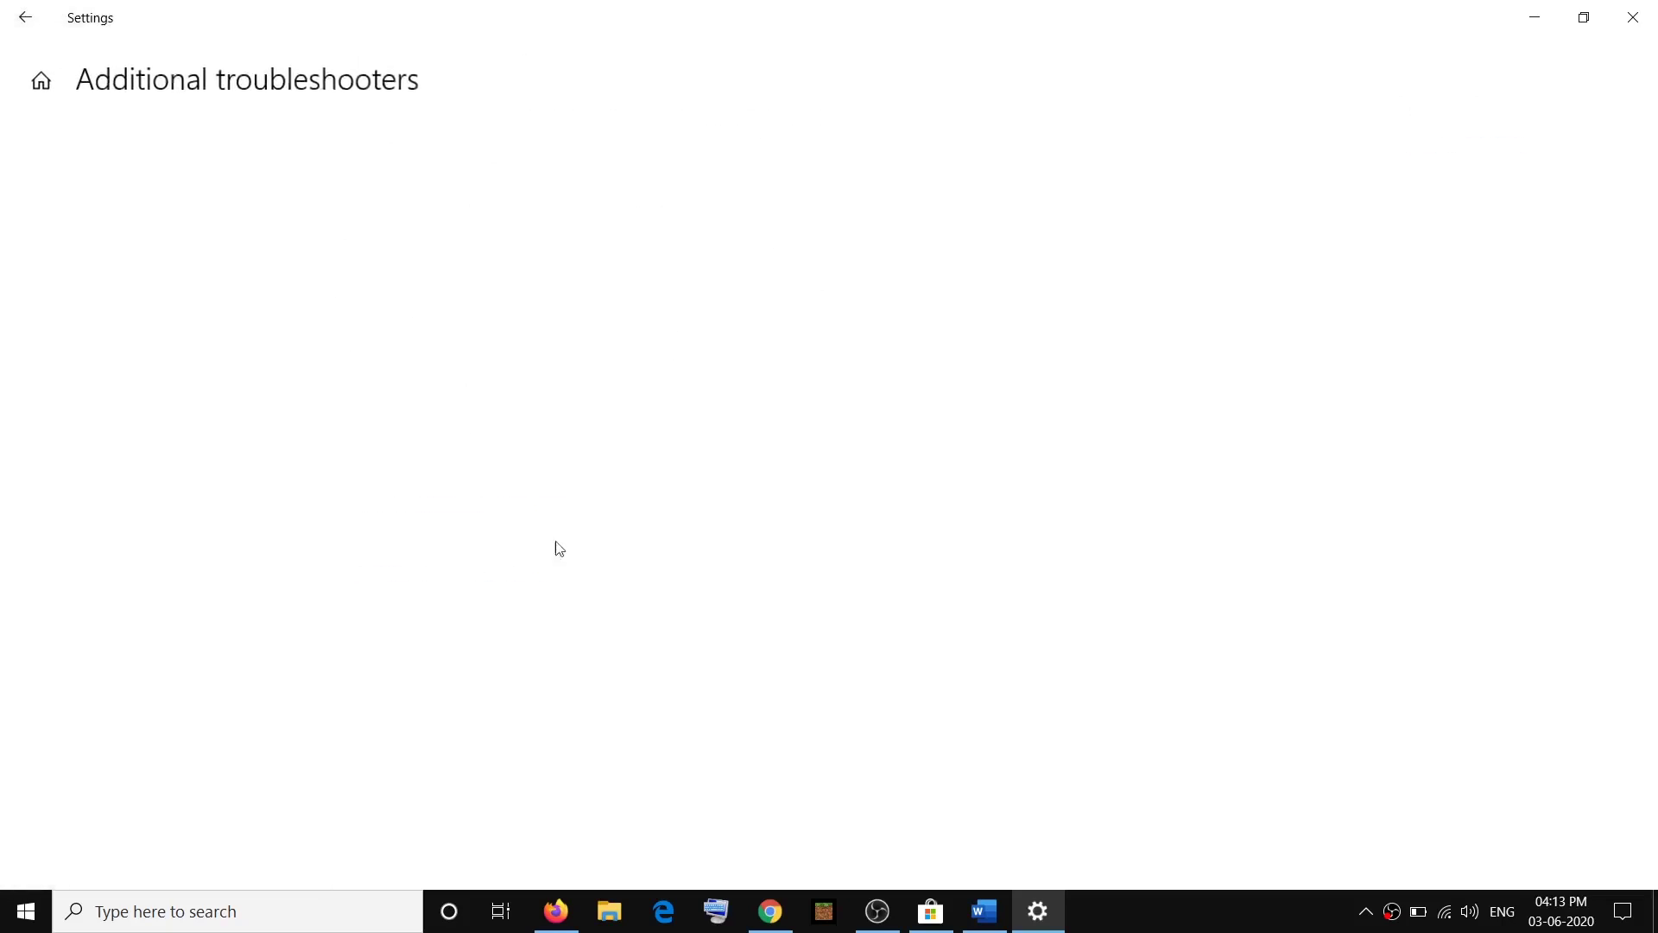
scroll(392, 548, "down", 5)
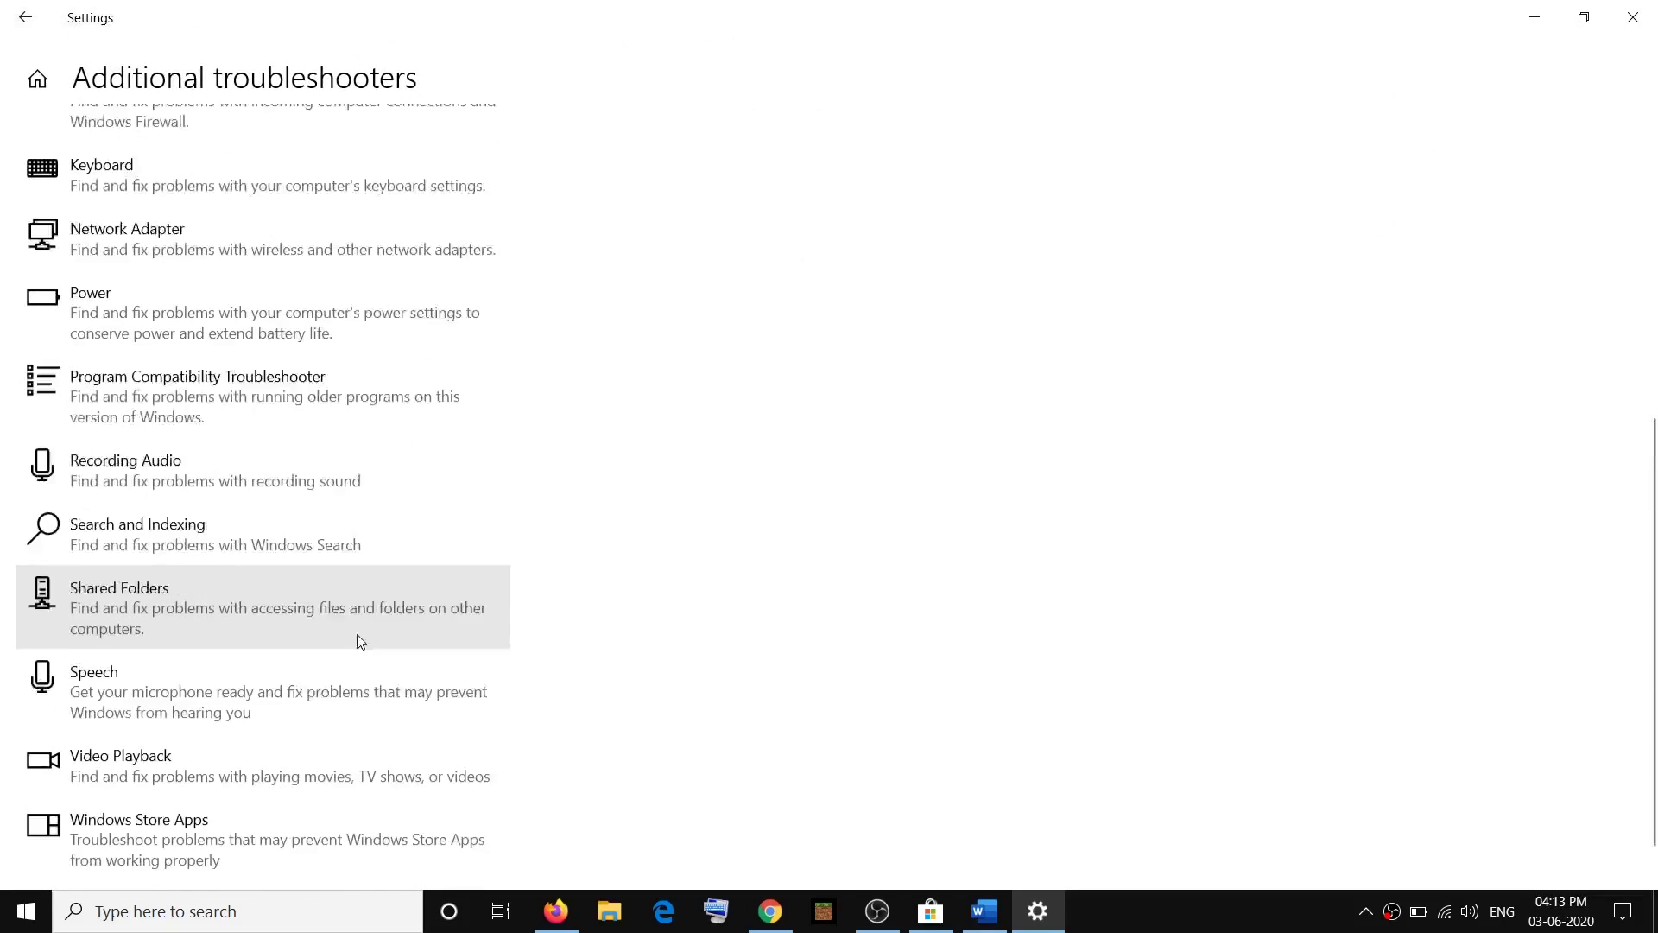
left_click(228, 775)
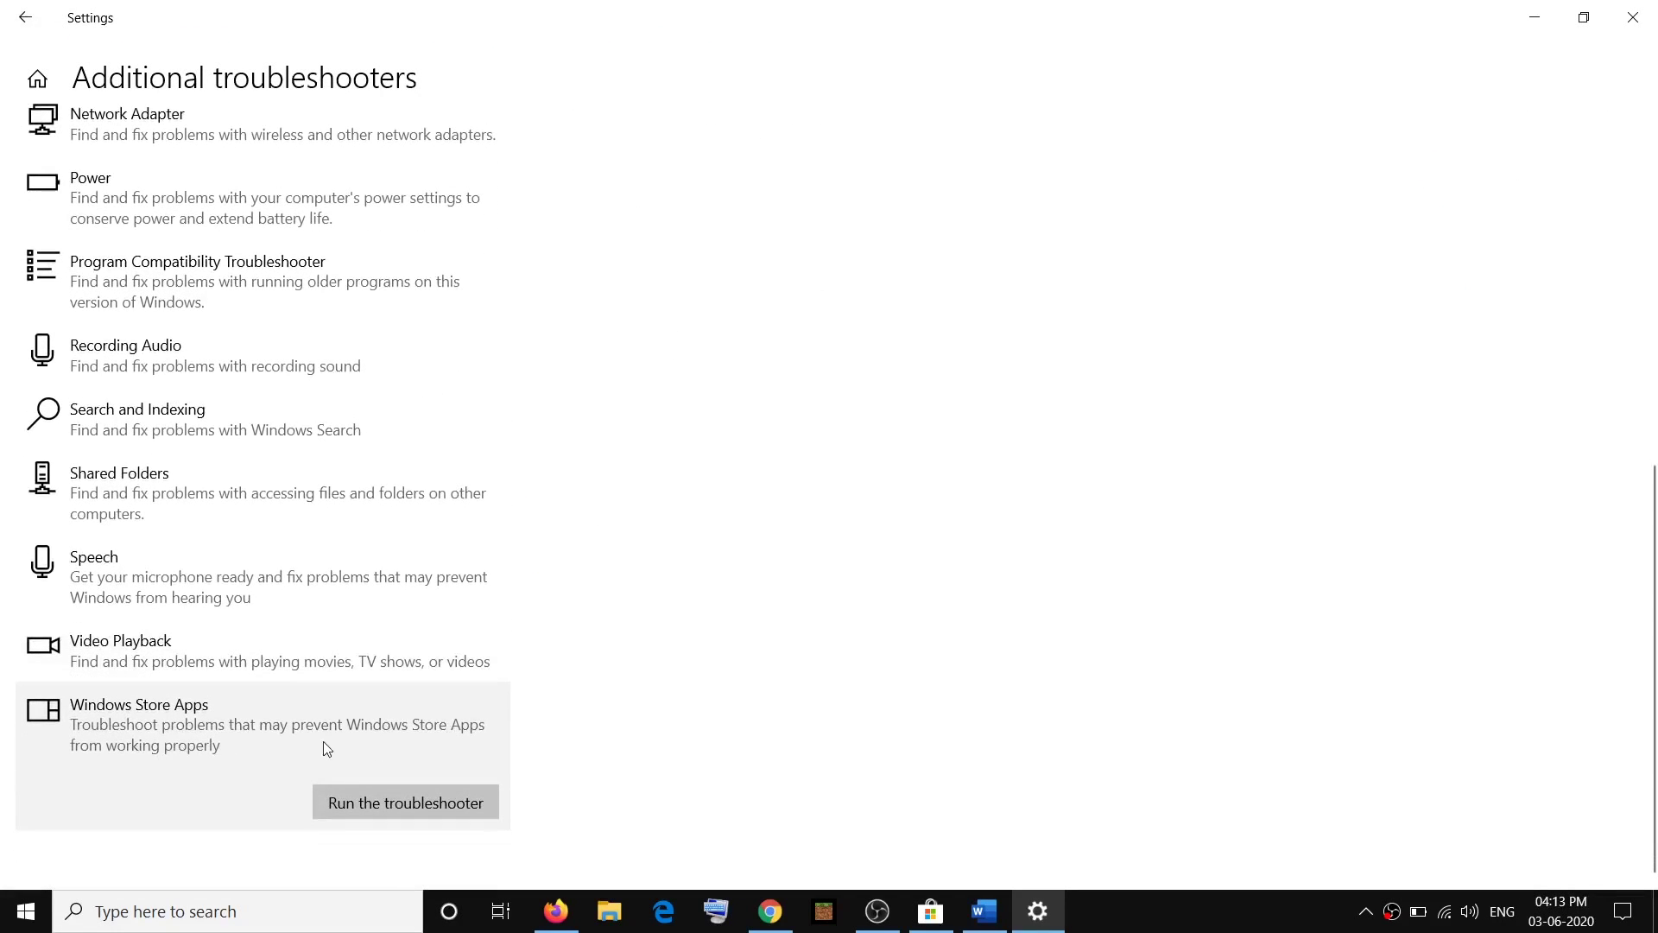
left_click(432, 811)
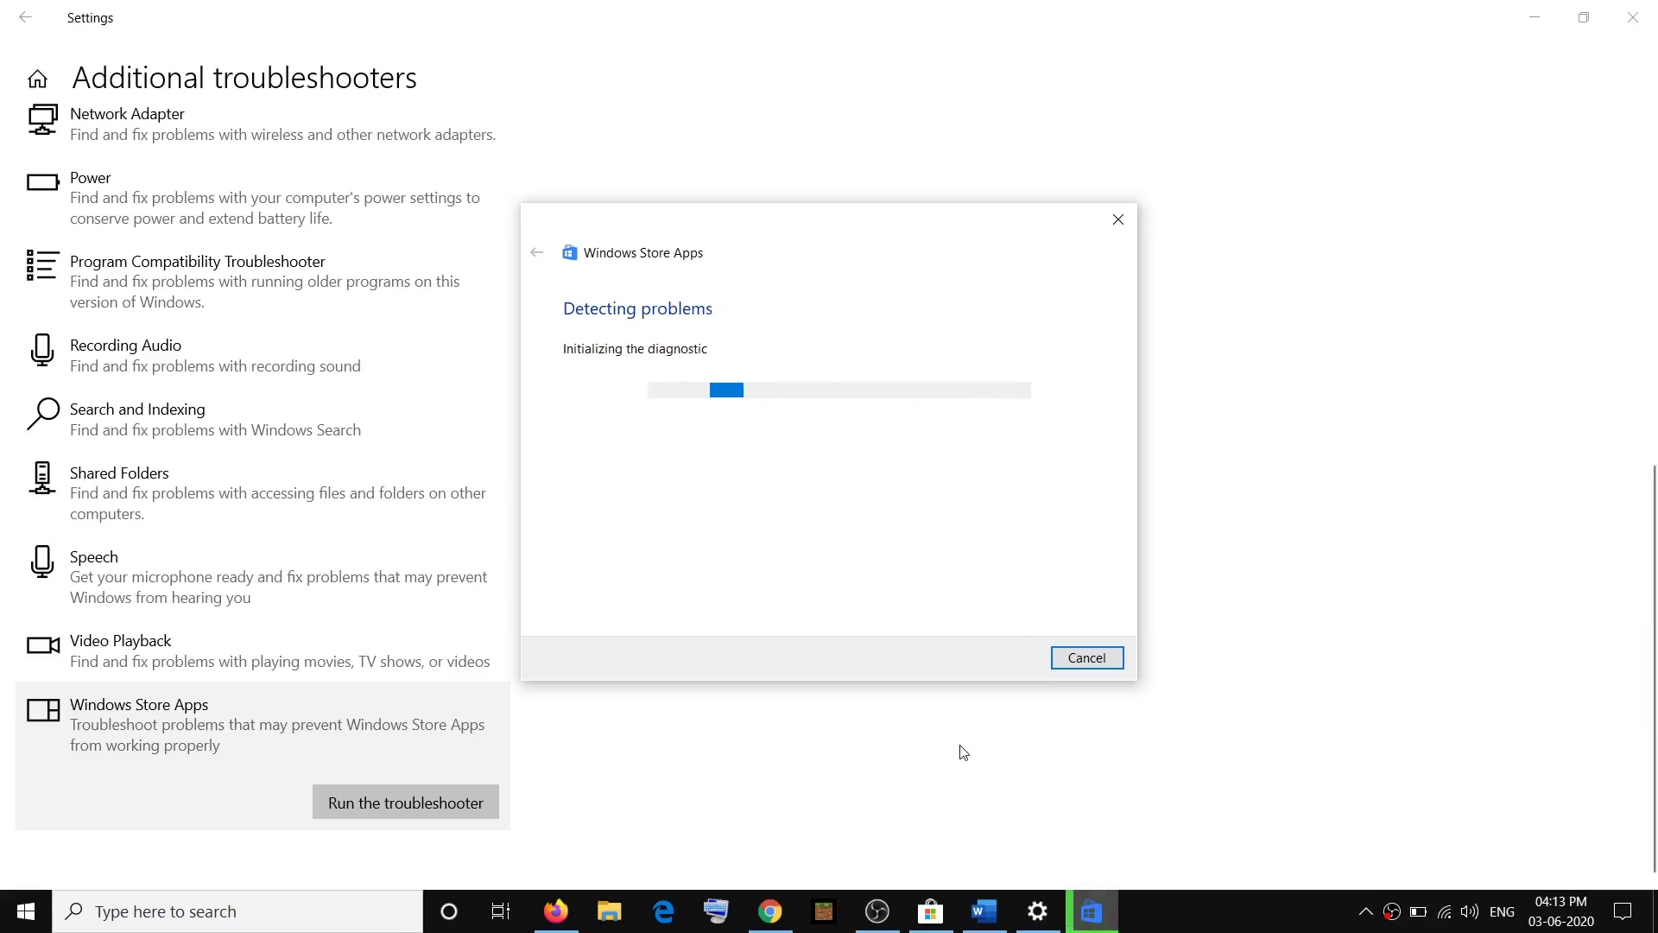
Mark step 3 on clearing the Store cache, then close the troubleshooter and Settings.
left_click(985, 911)
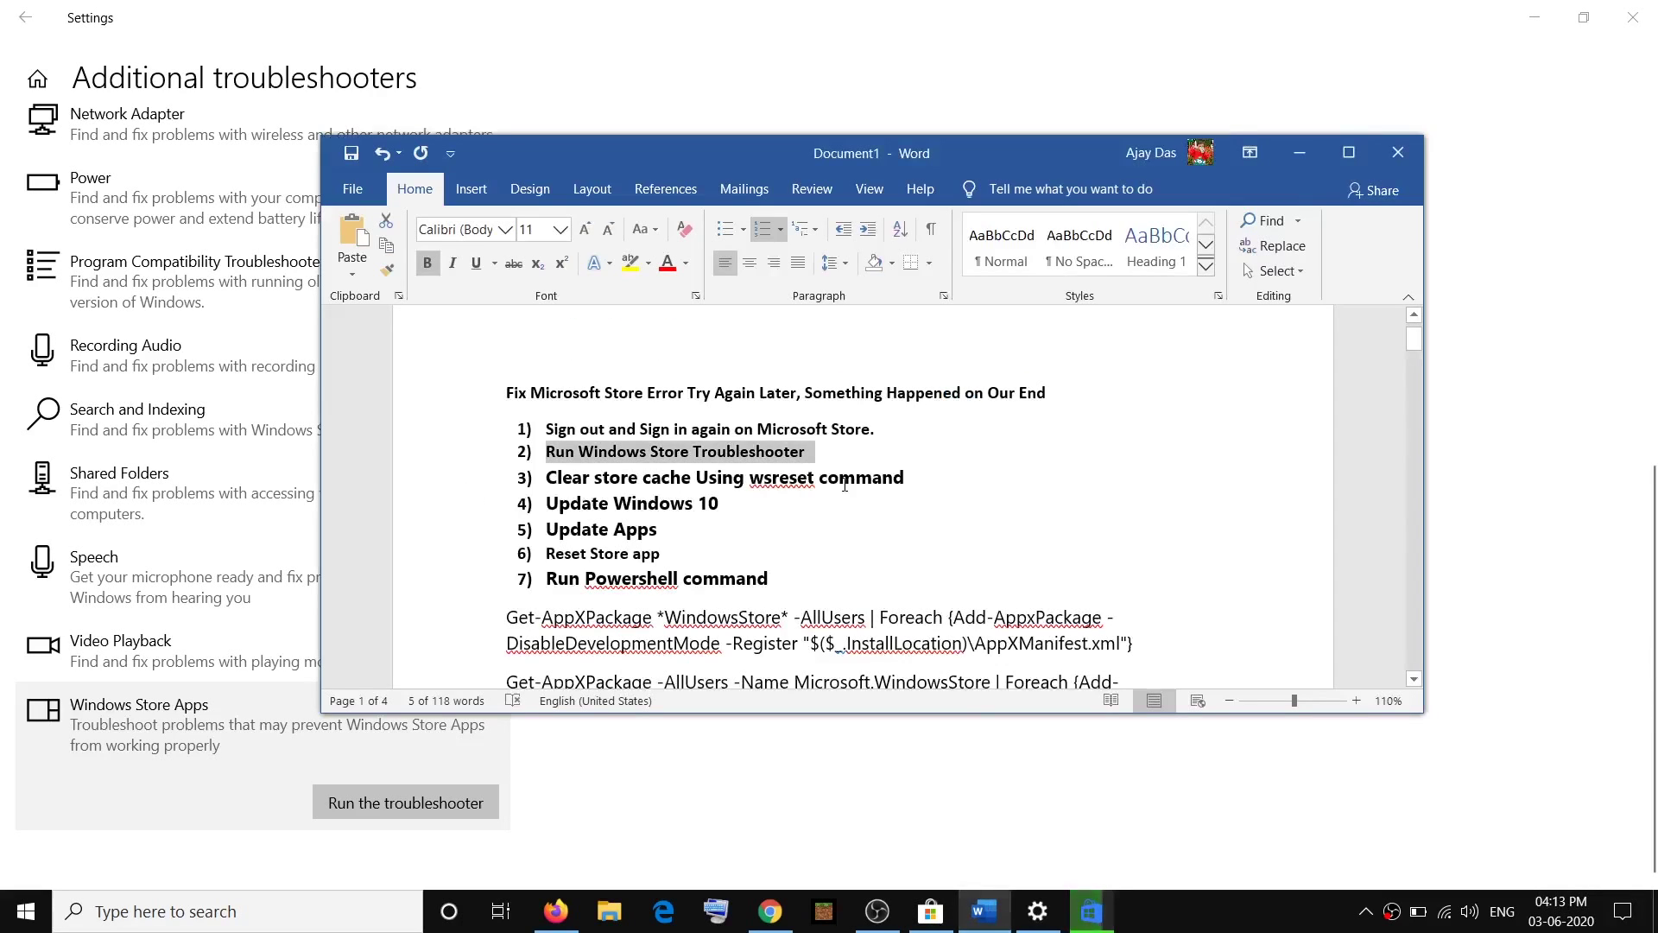
left_click_drag(920, 479, 546, 479)
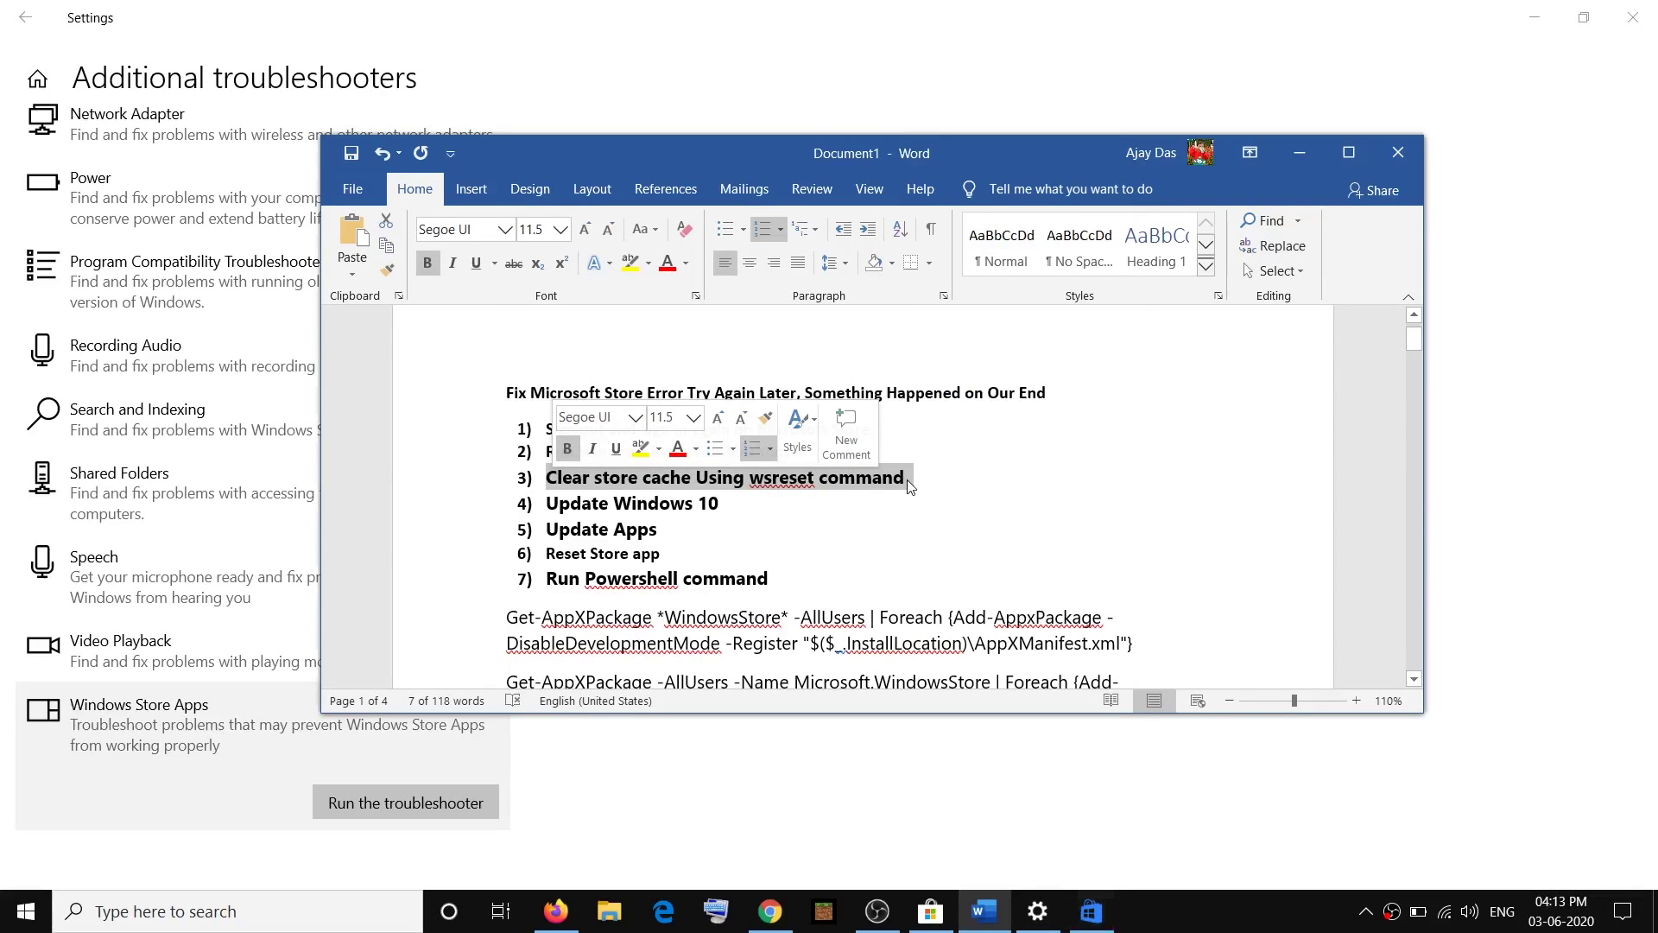
left_click(1057, 659)
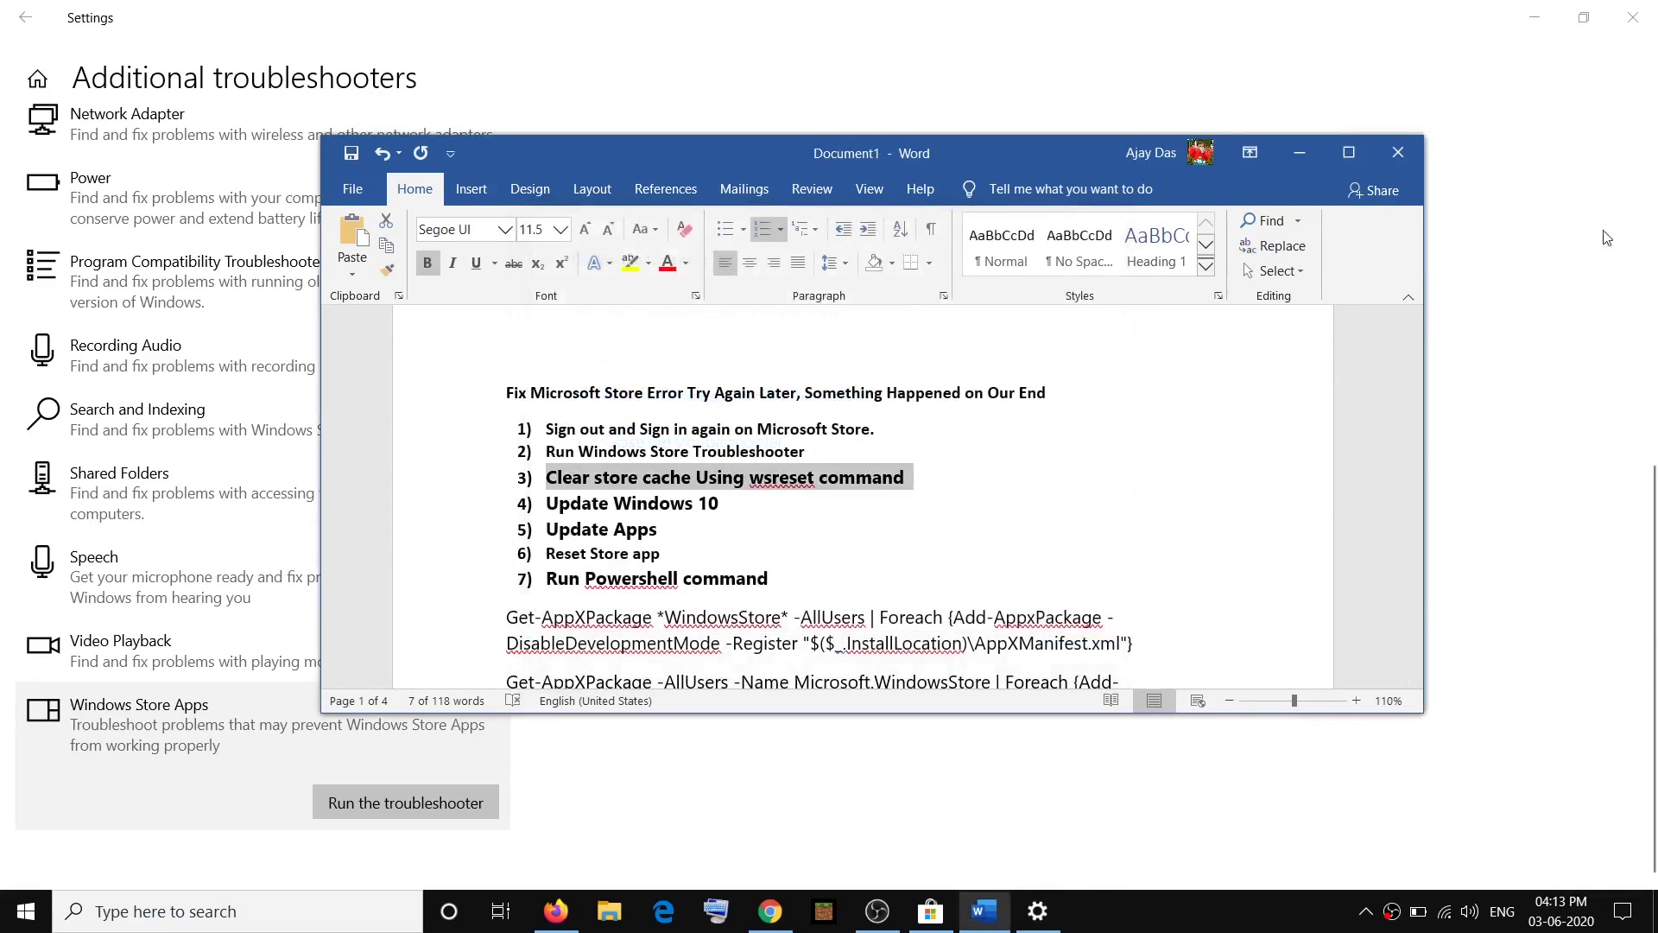
left_click(1633, 17)
left_click(176, 928)
Run wsreset as administrator to clear the Microsoft Store cache.
type("w")
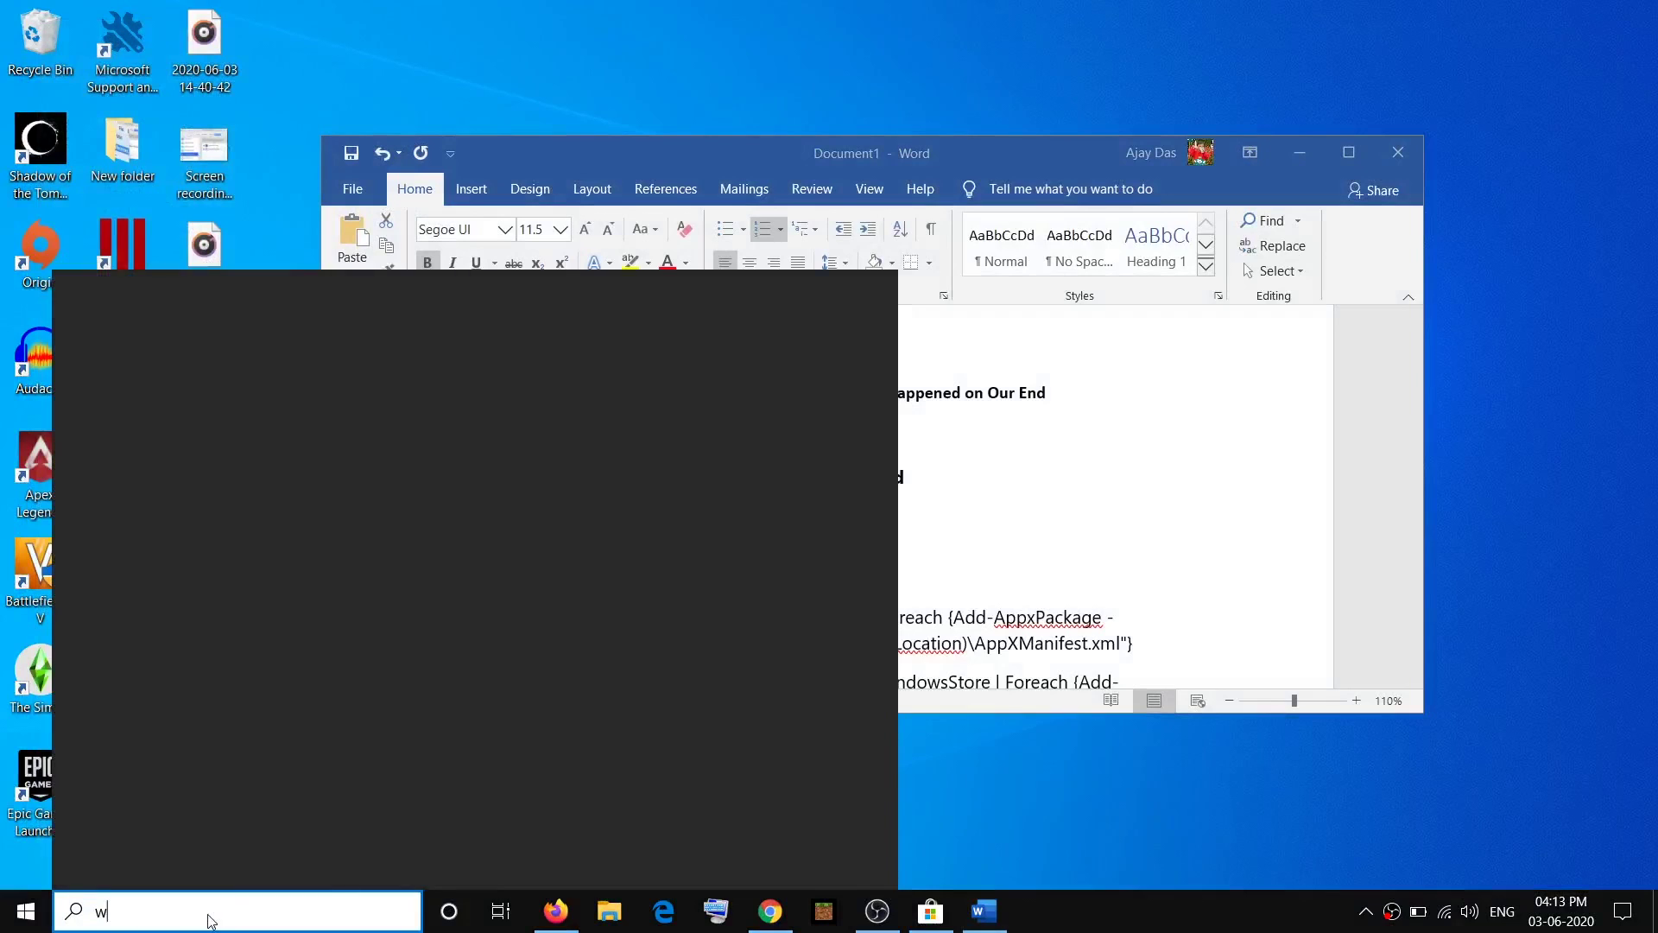
type("sreset")
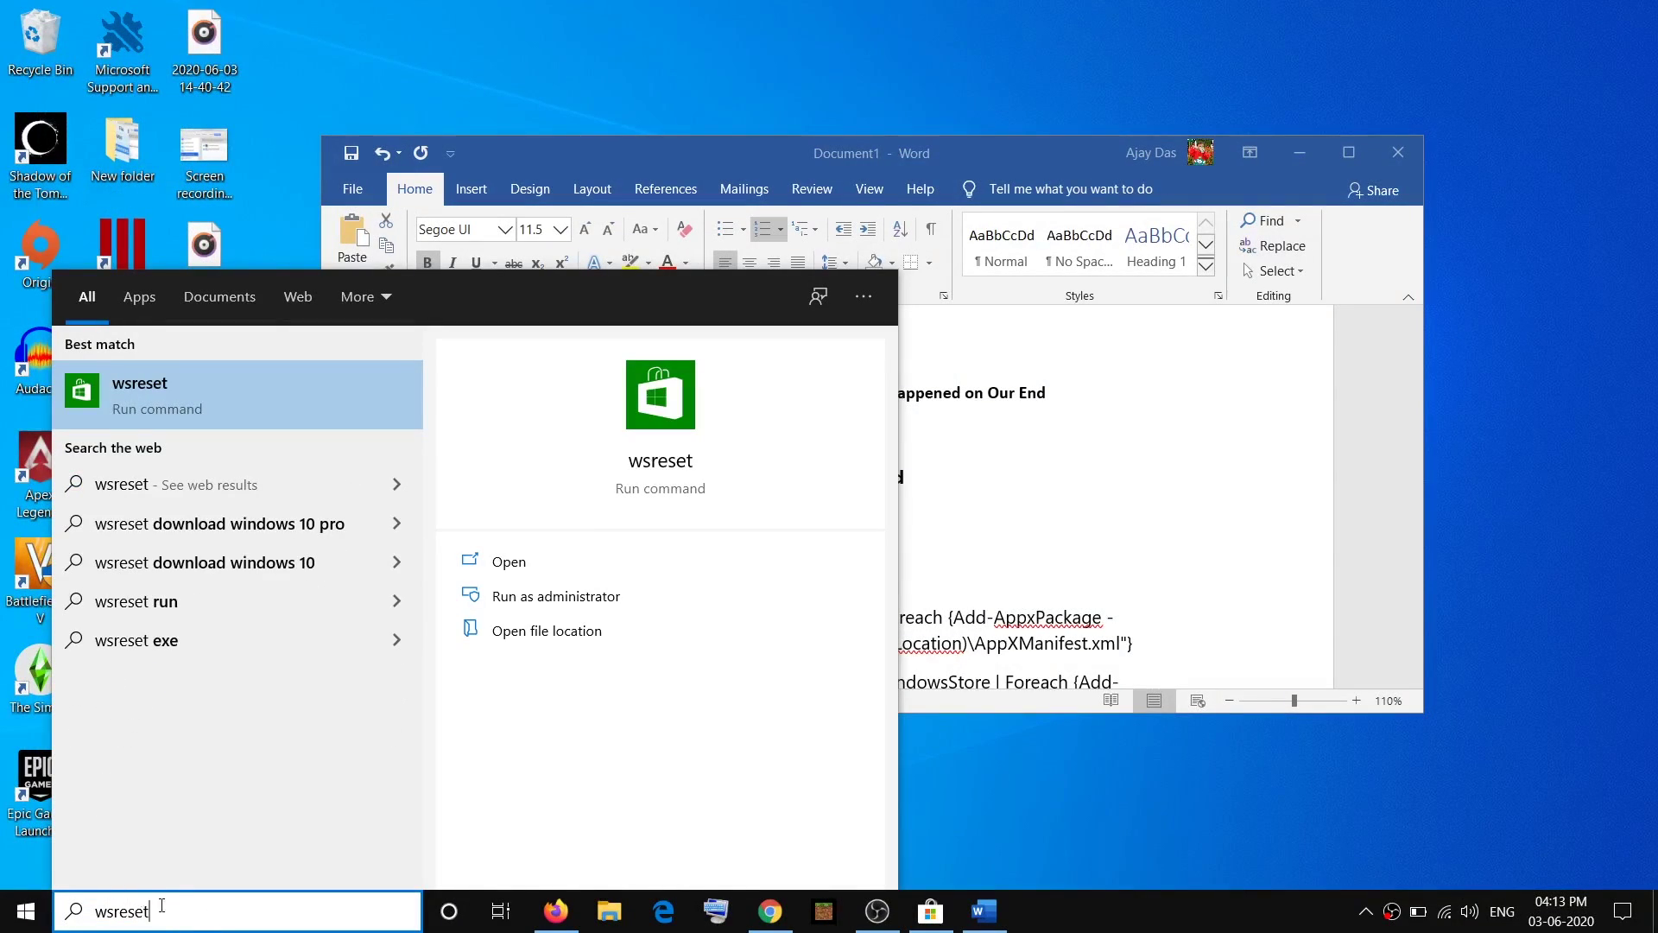
left_click_drag(162, 905, 62, 915)
right_click(182, 398)
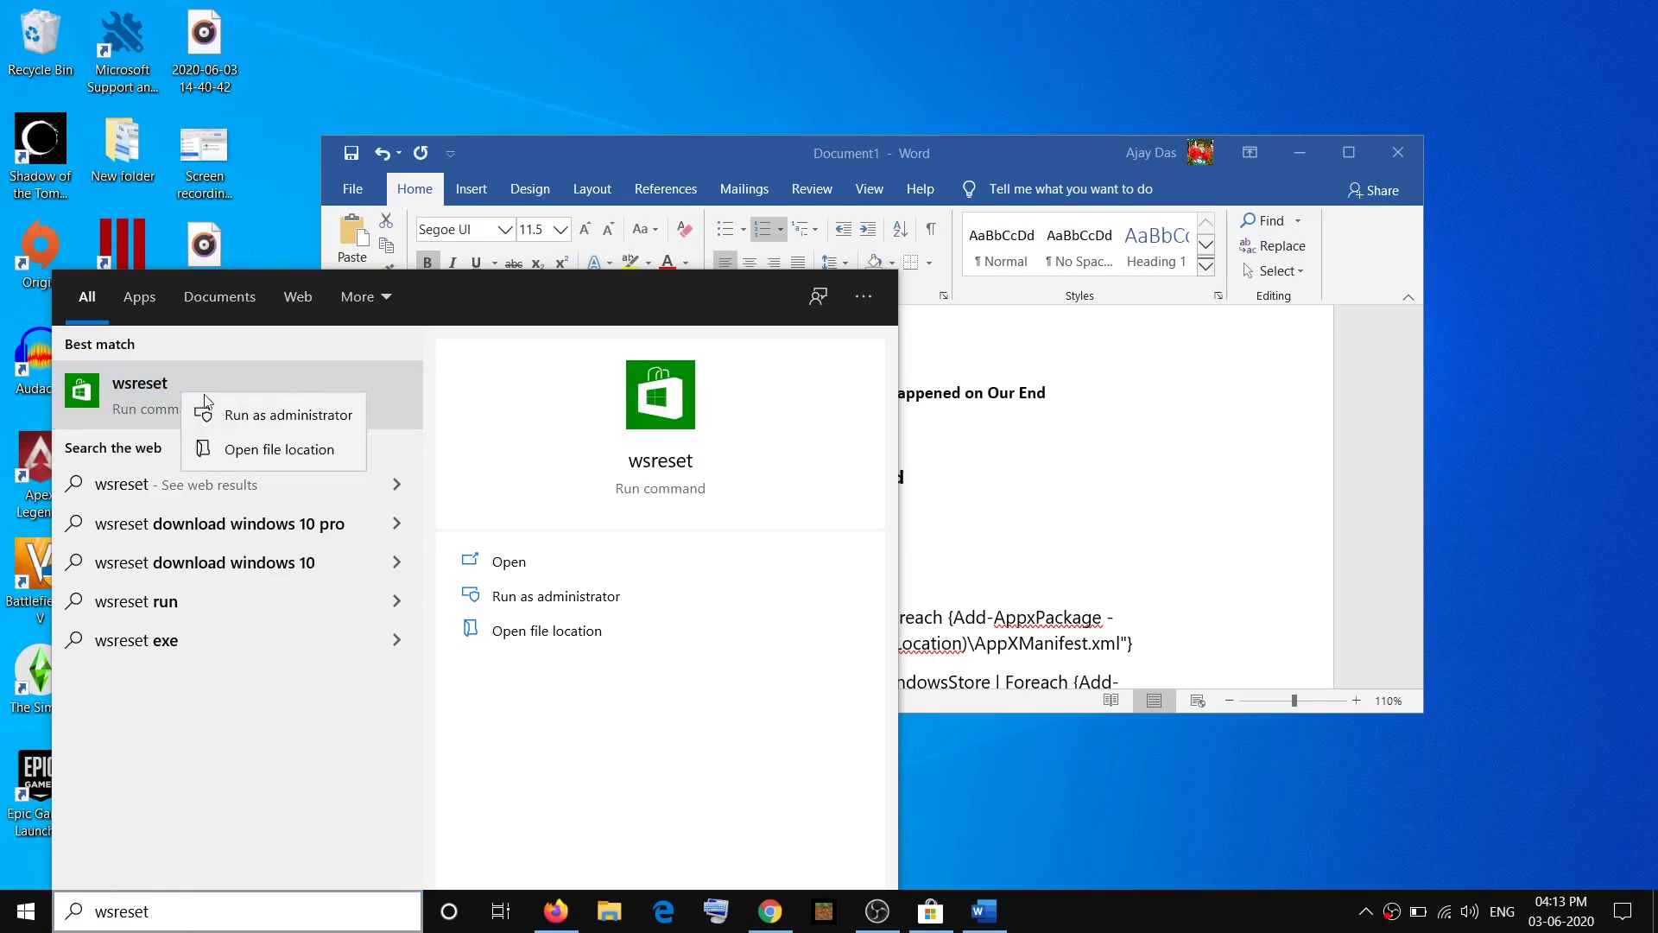
left_click(329, 416)
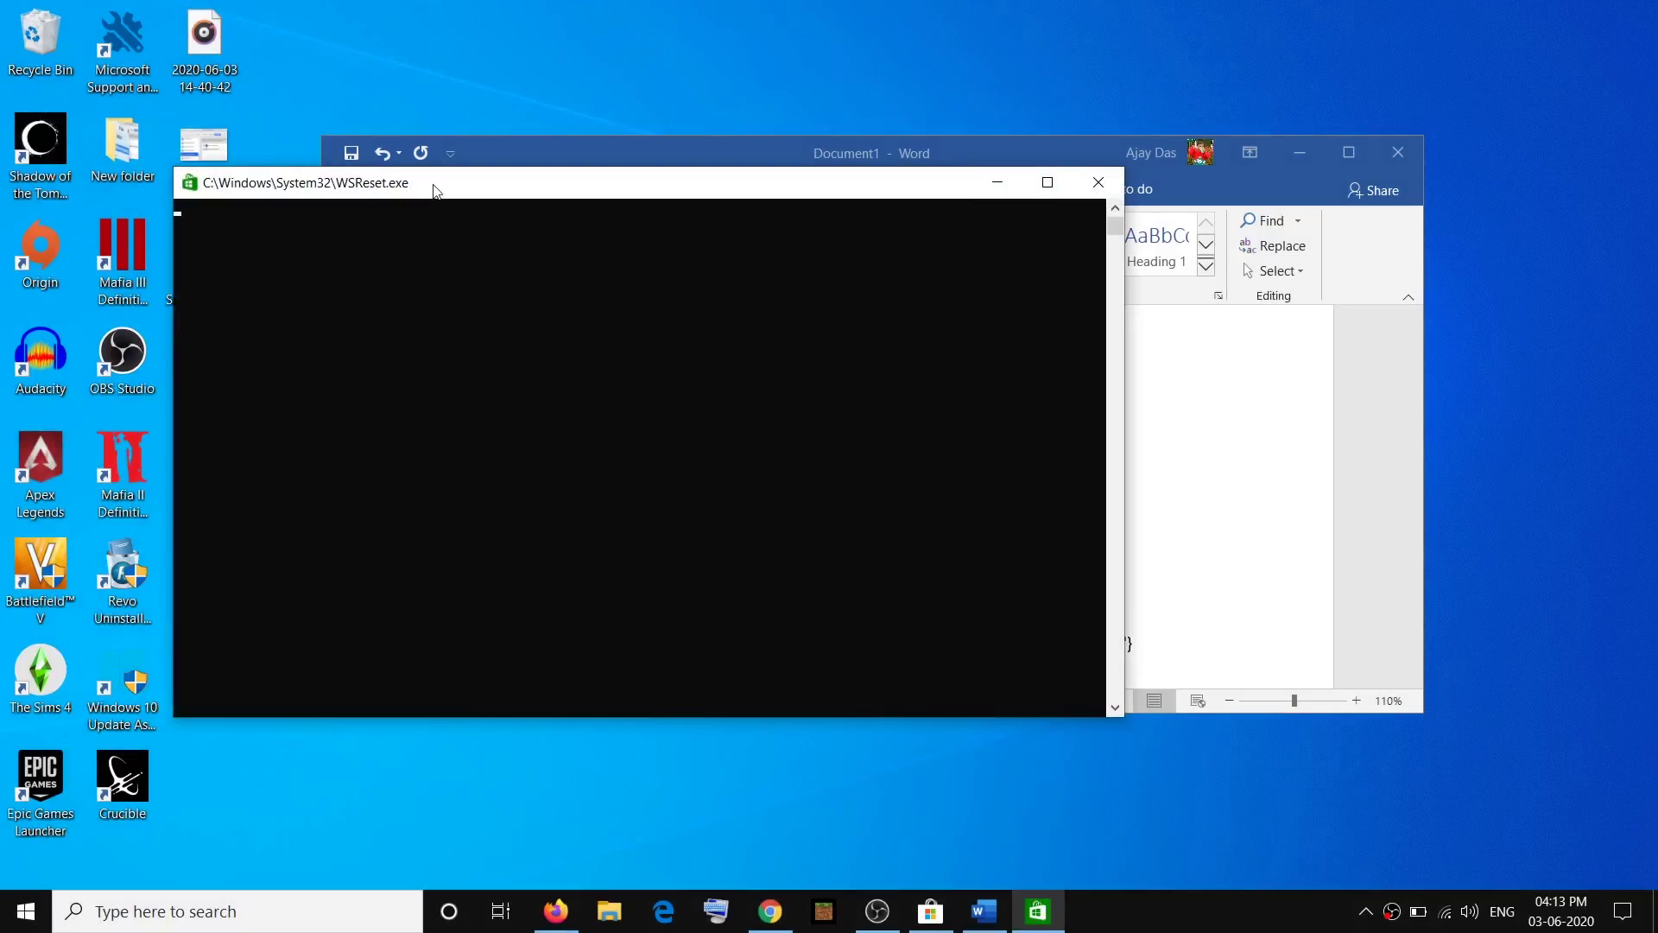
left_click_drag(436, 190, 650, 173)
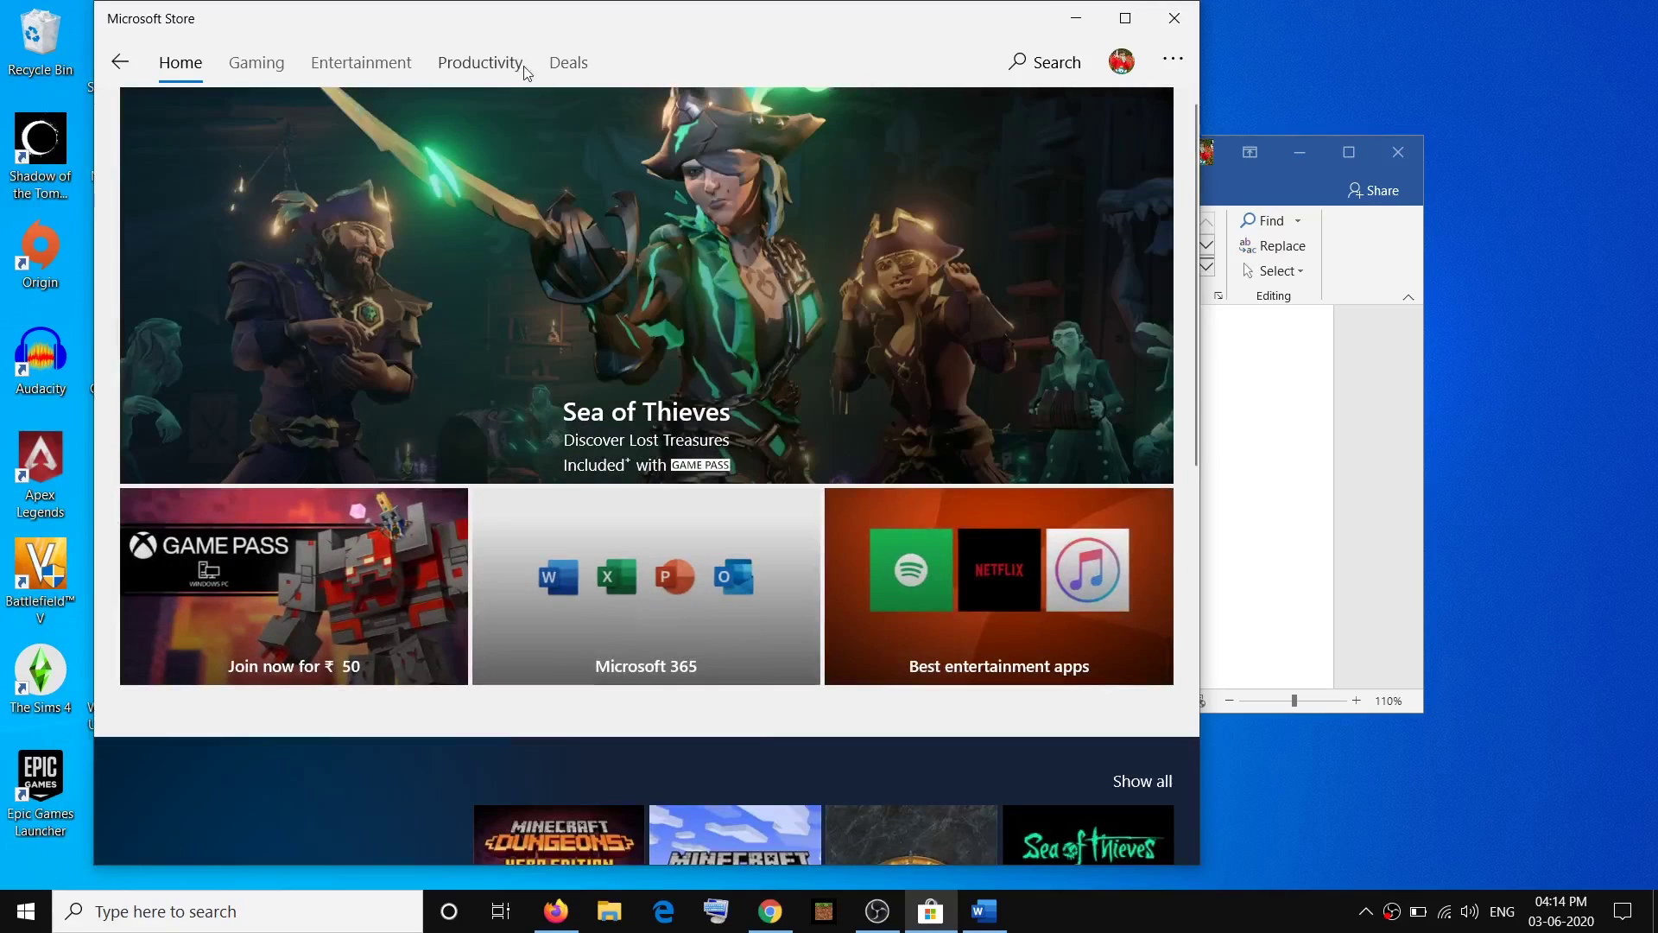
Minimize the reopened Store and mark the Update Windows 10 step in the checklist.
left_click_drag(529, 32, 744, 32)
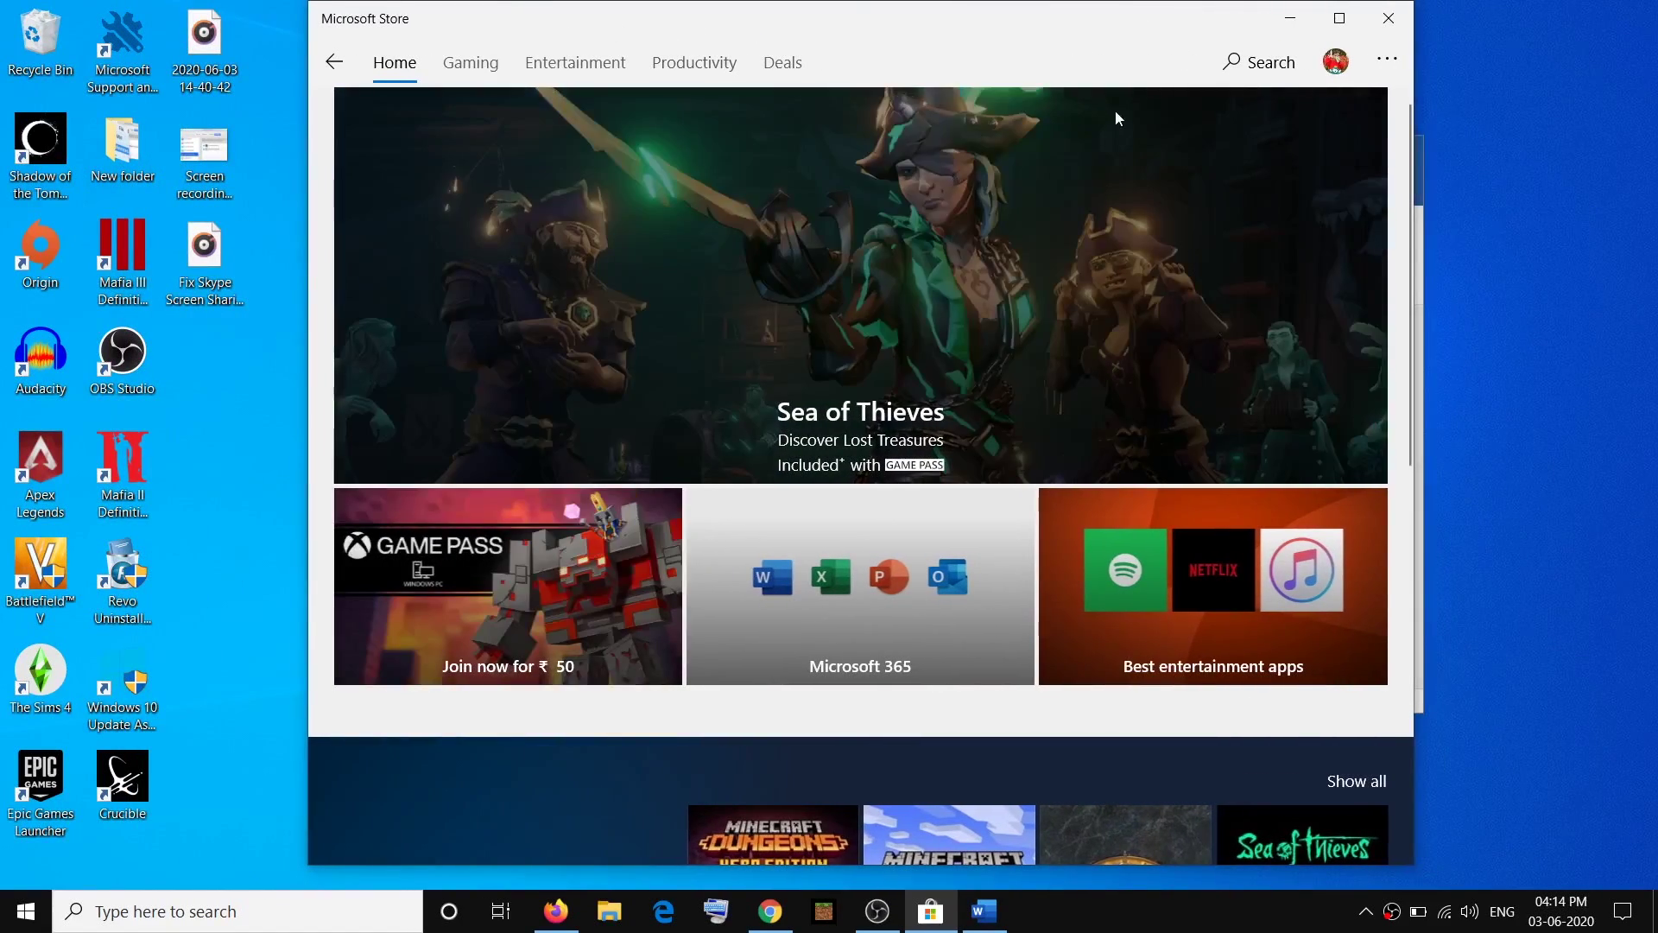
left_click(1292, 19)
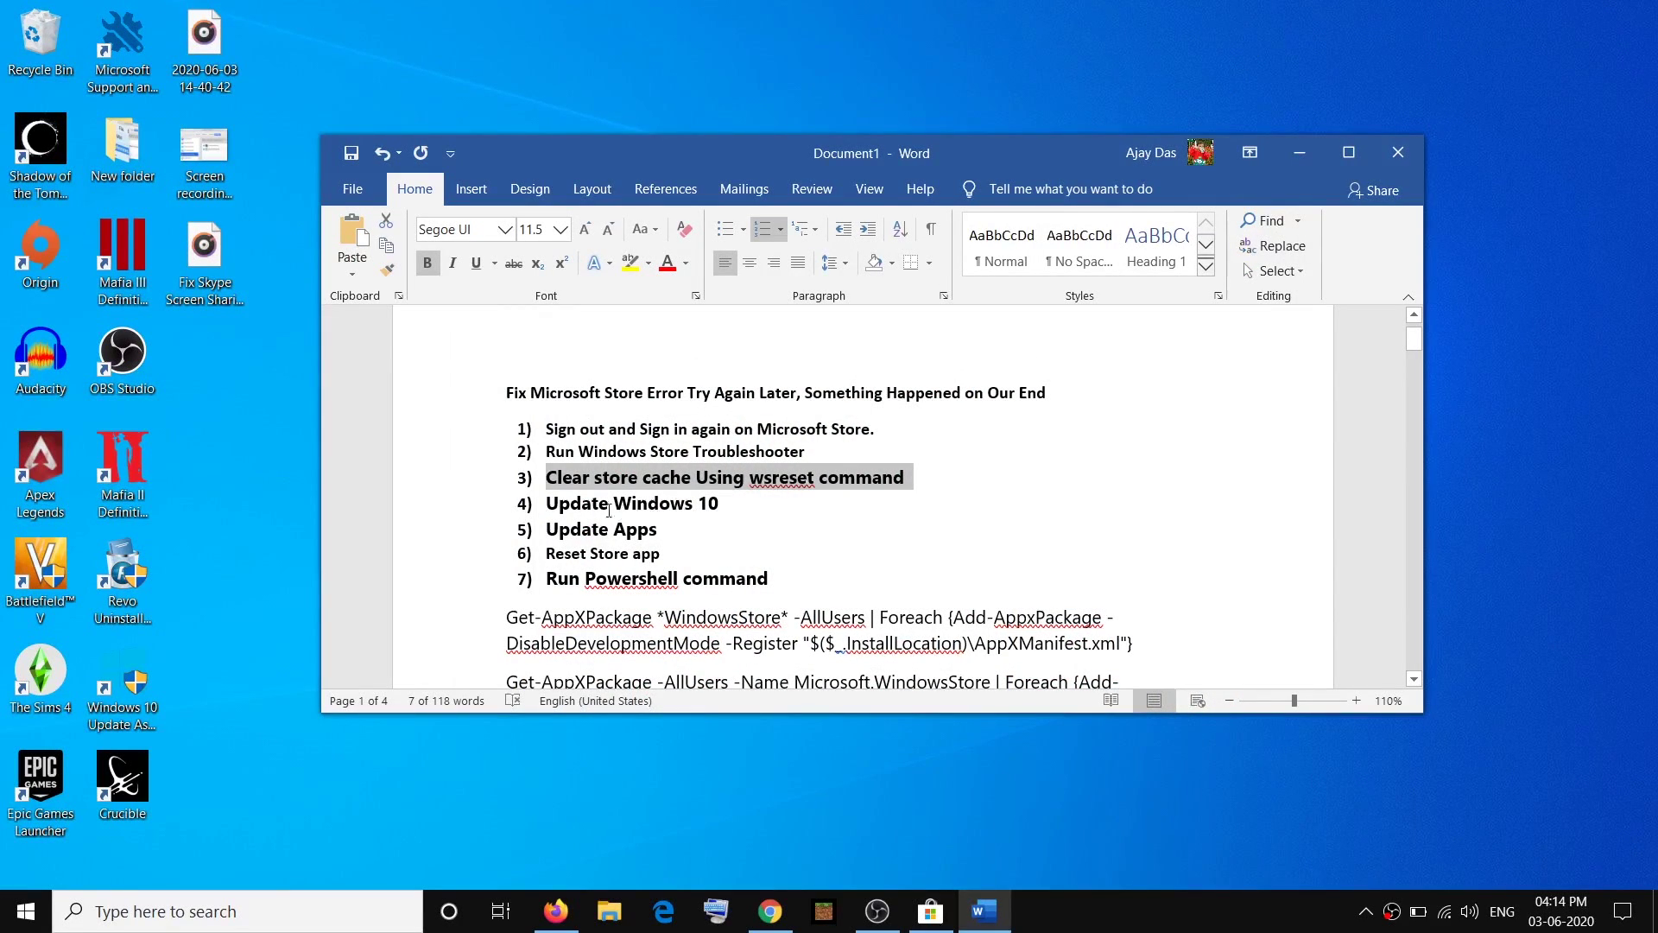
left_click_drag(549, 505, 718, 504)
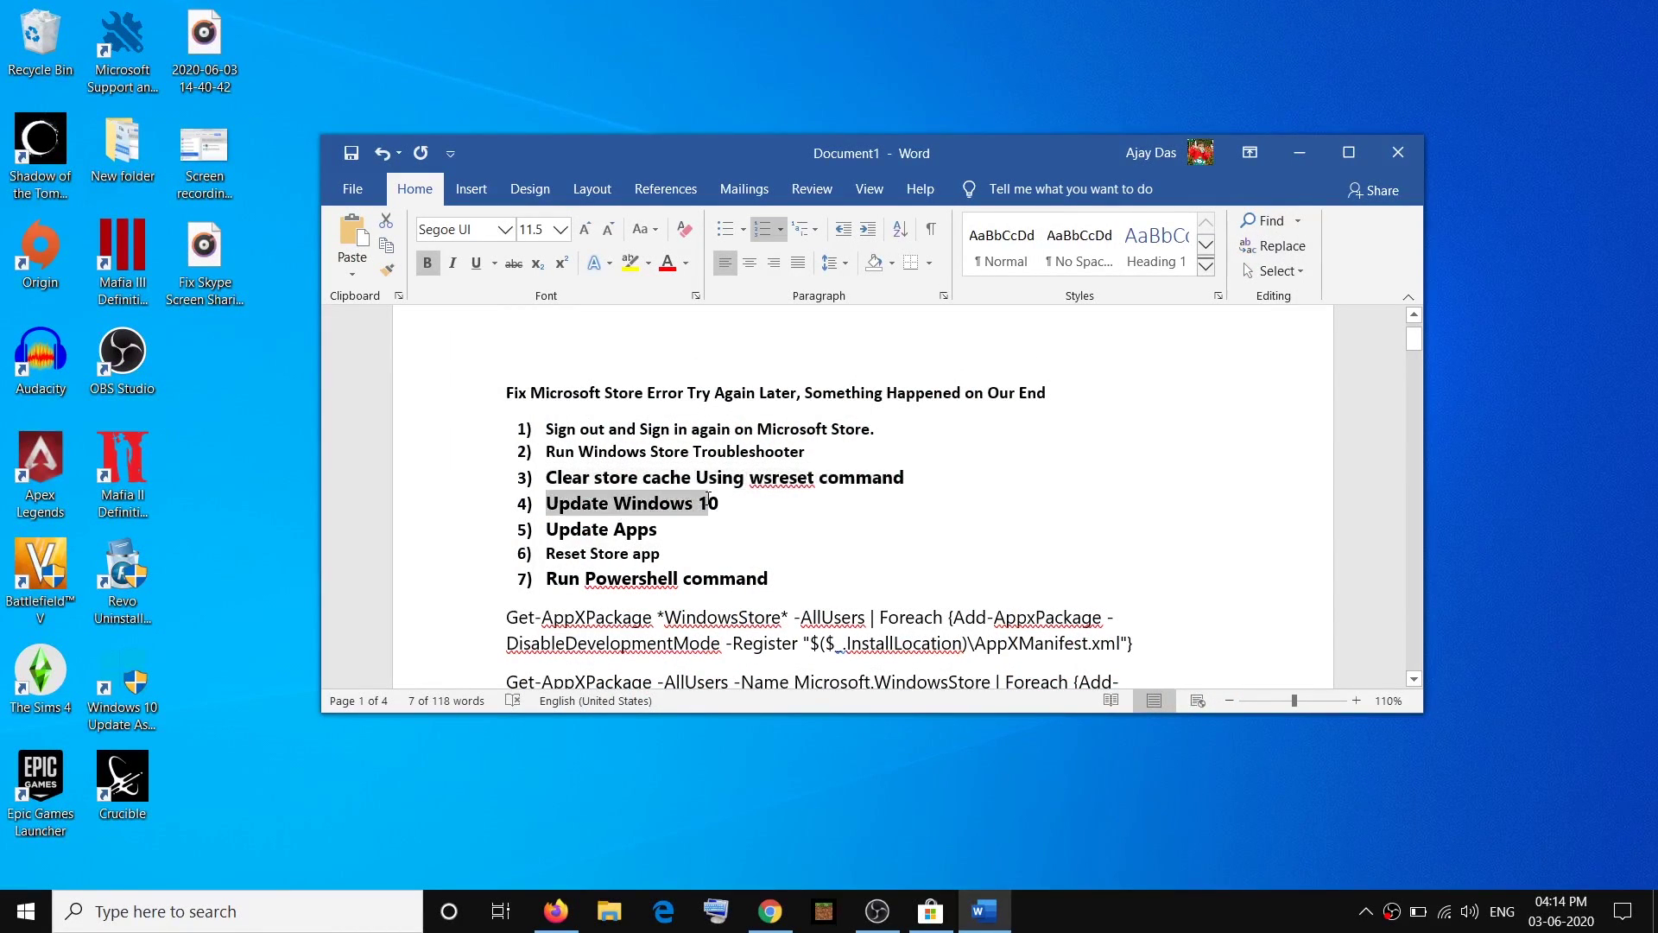
left_click(28, 917)
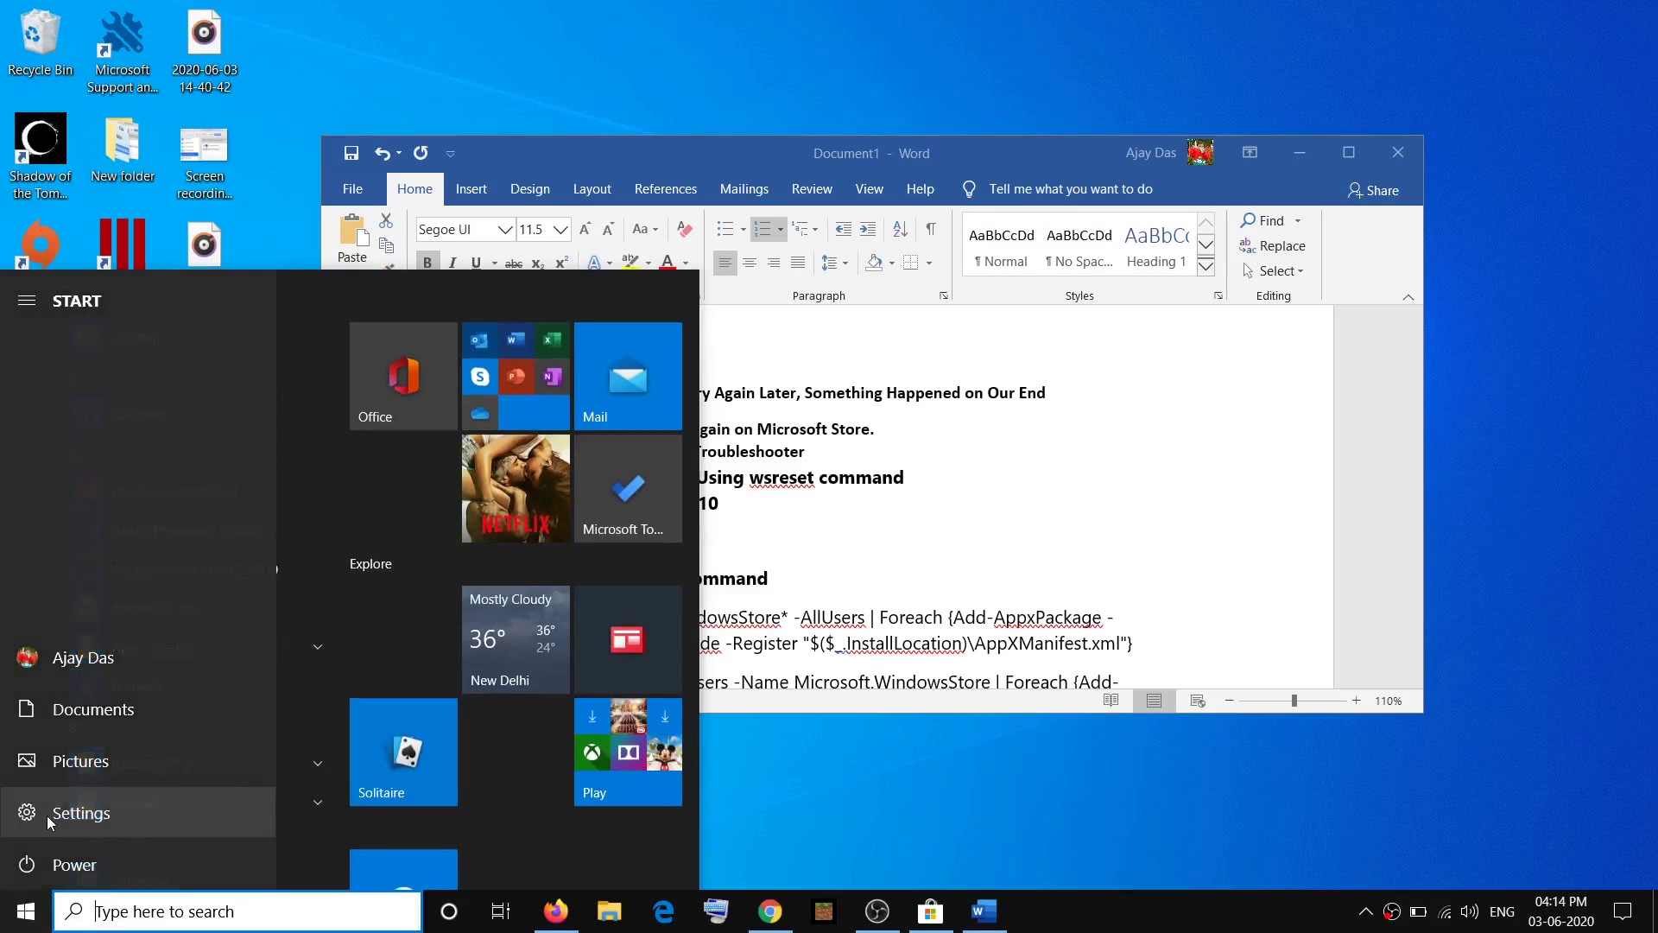
Confirm Windows Update shows the PC up to date, then mark the Update Apps step.
left_click(86, 813)
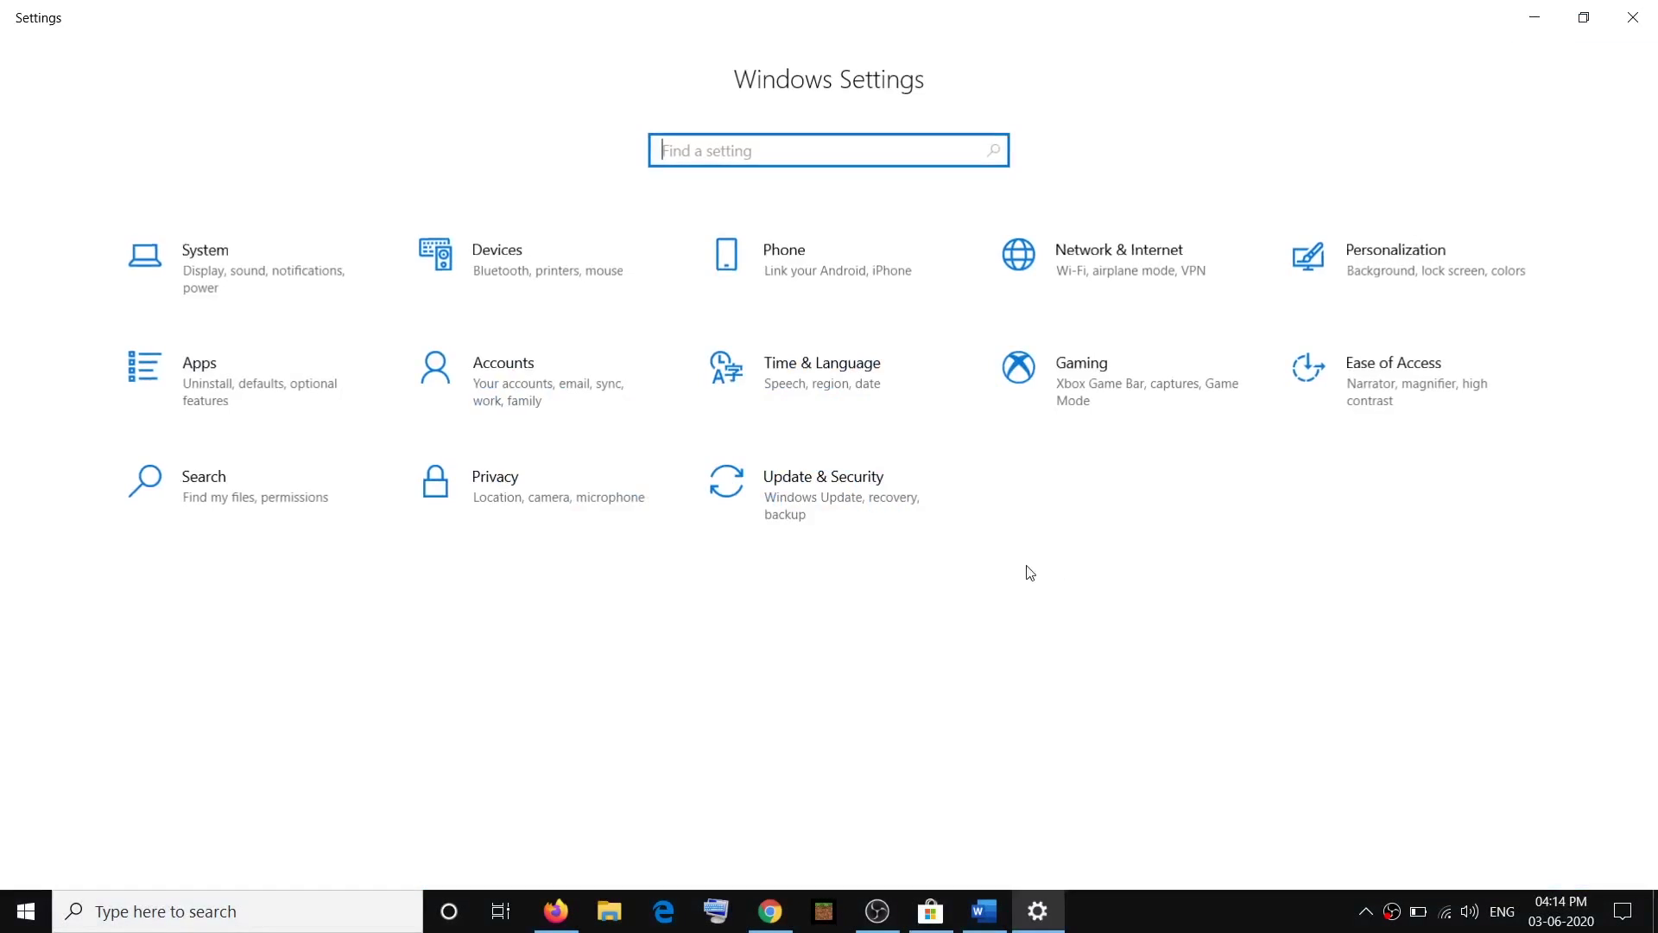
left_click(834, 496)
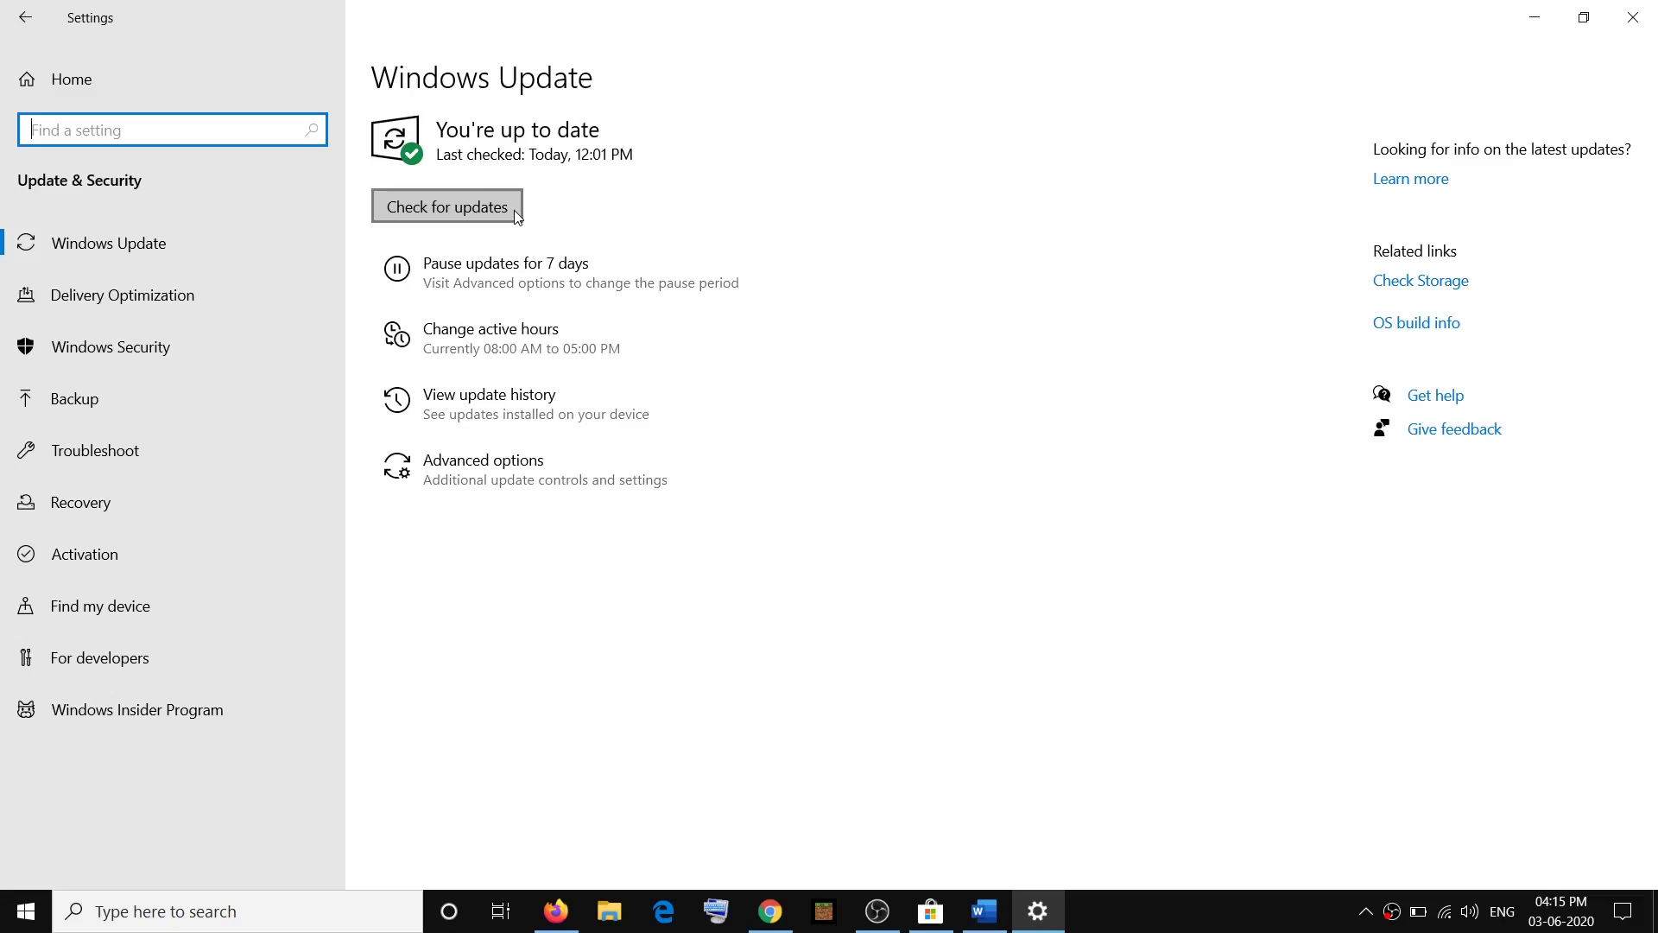
left_click(1643, 26)
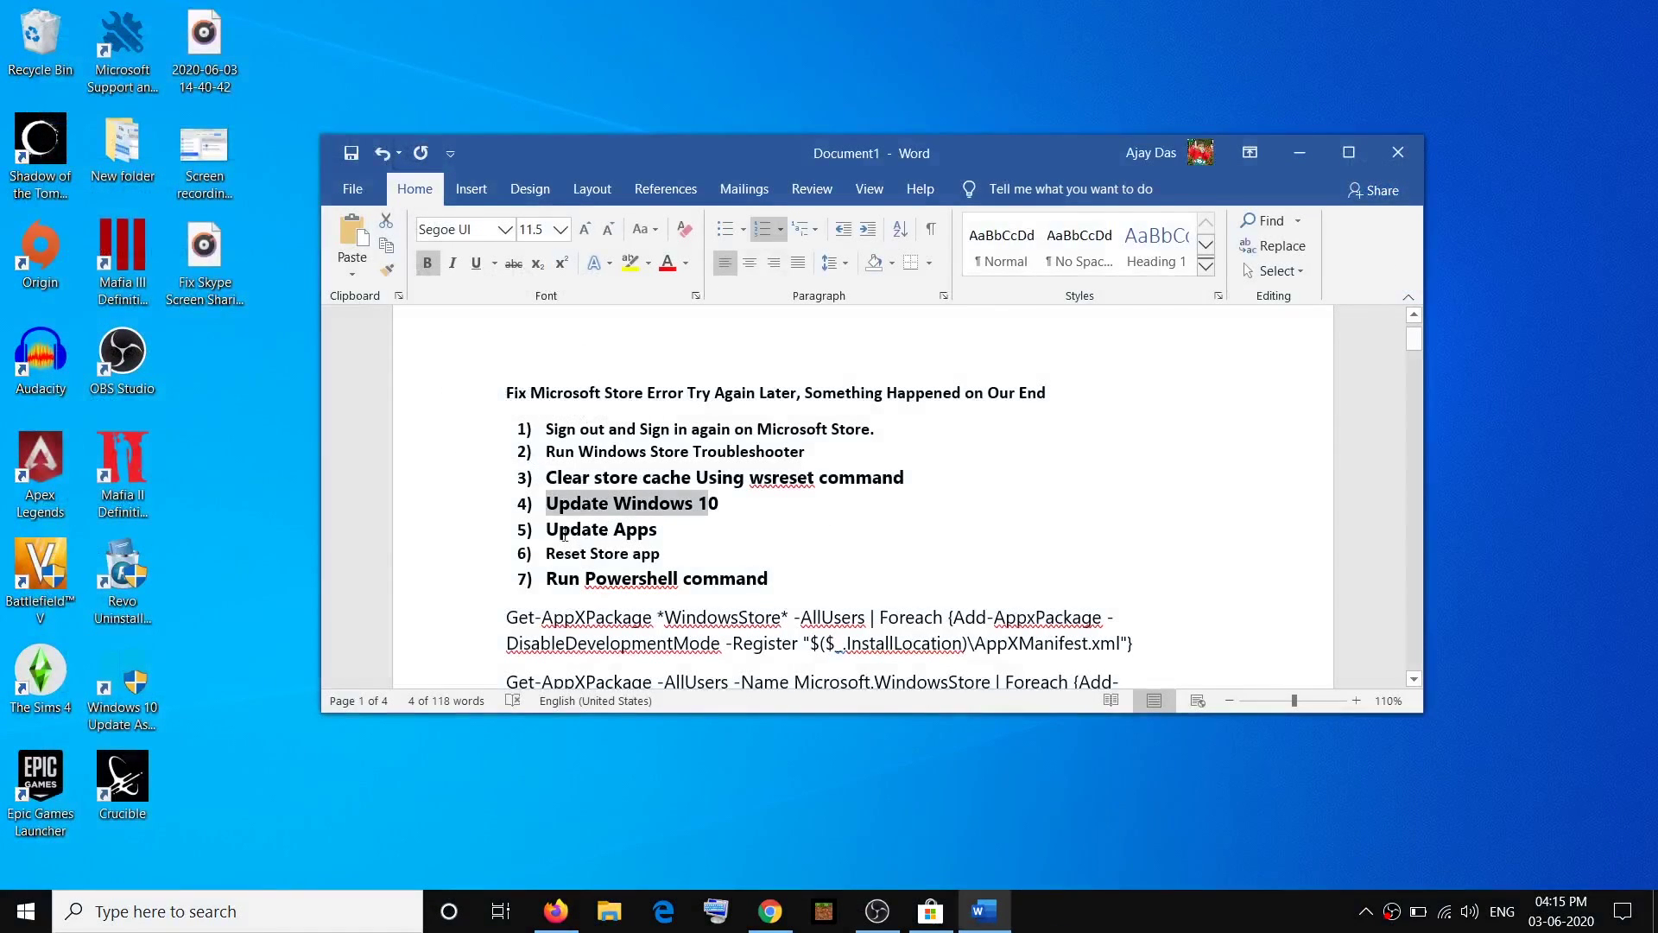
left_click_drag(546, 533, 663, 531)
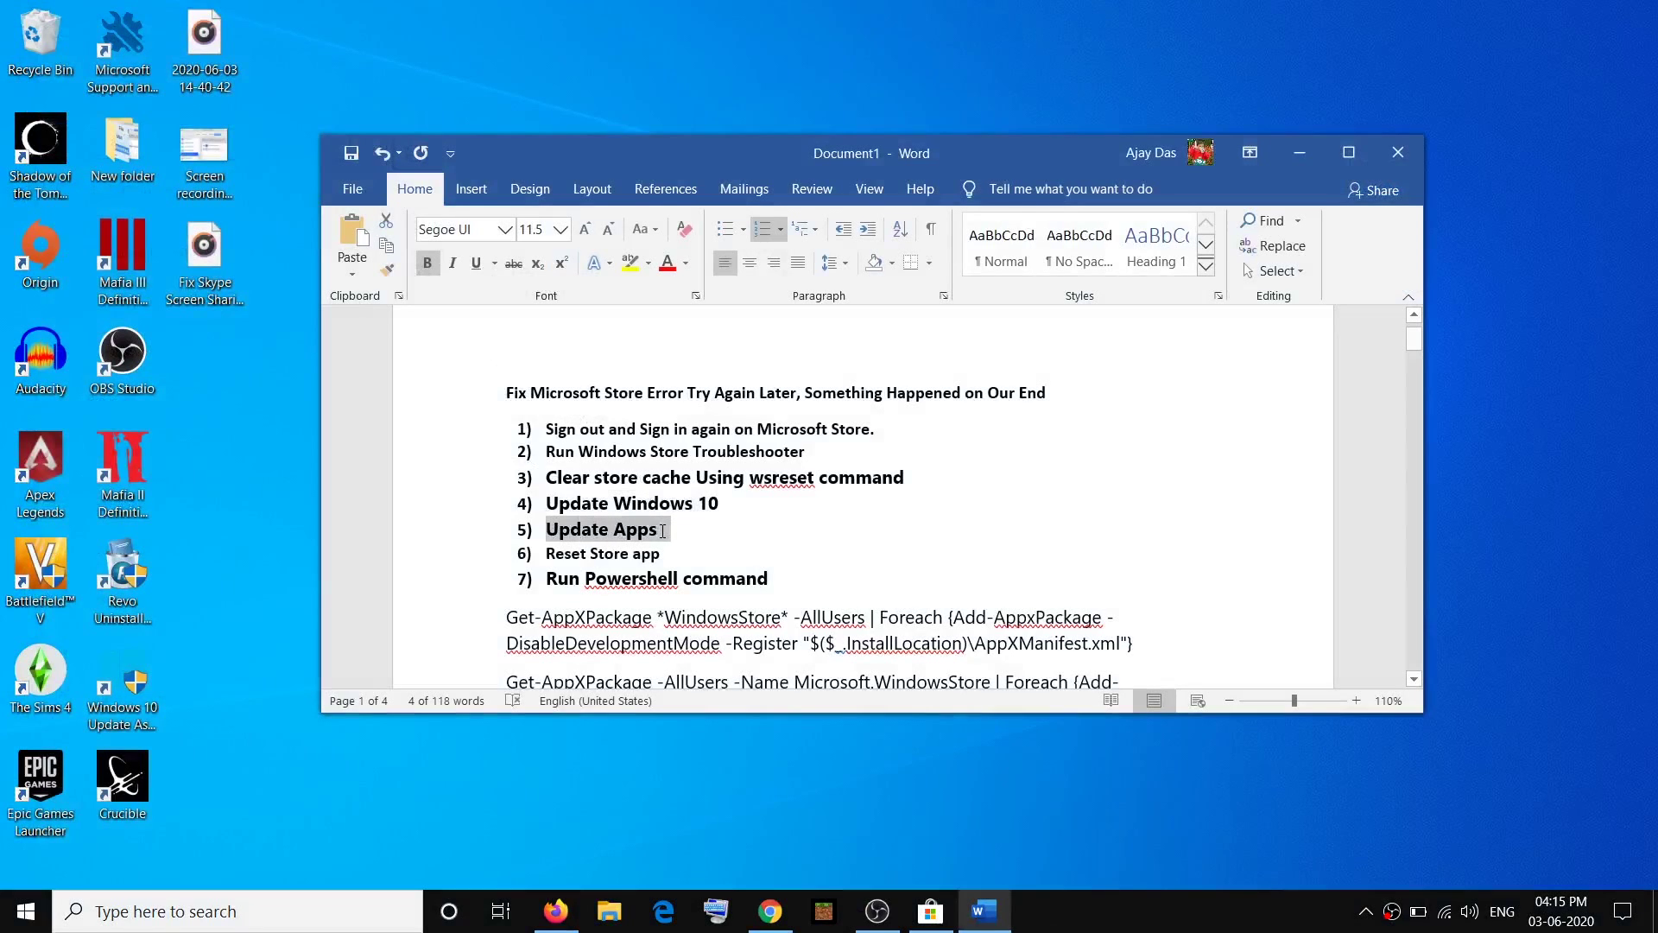
left_click(930, 911)
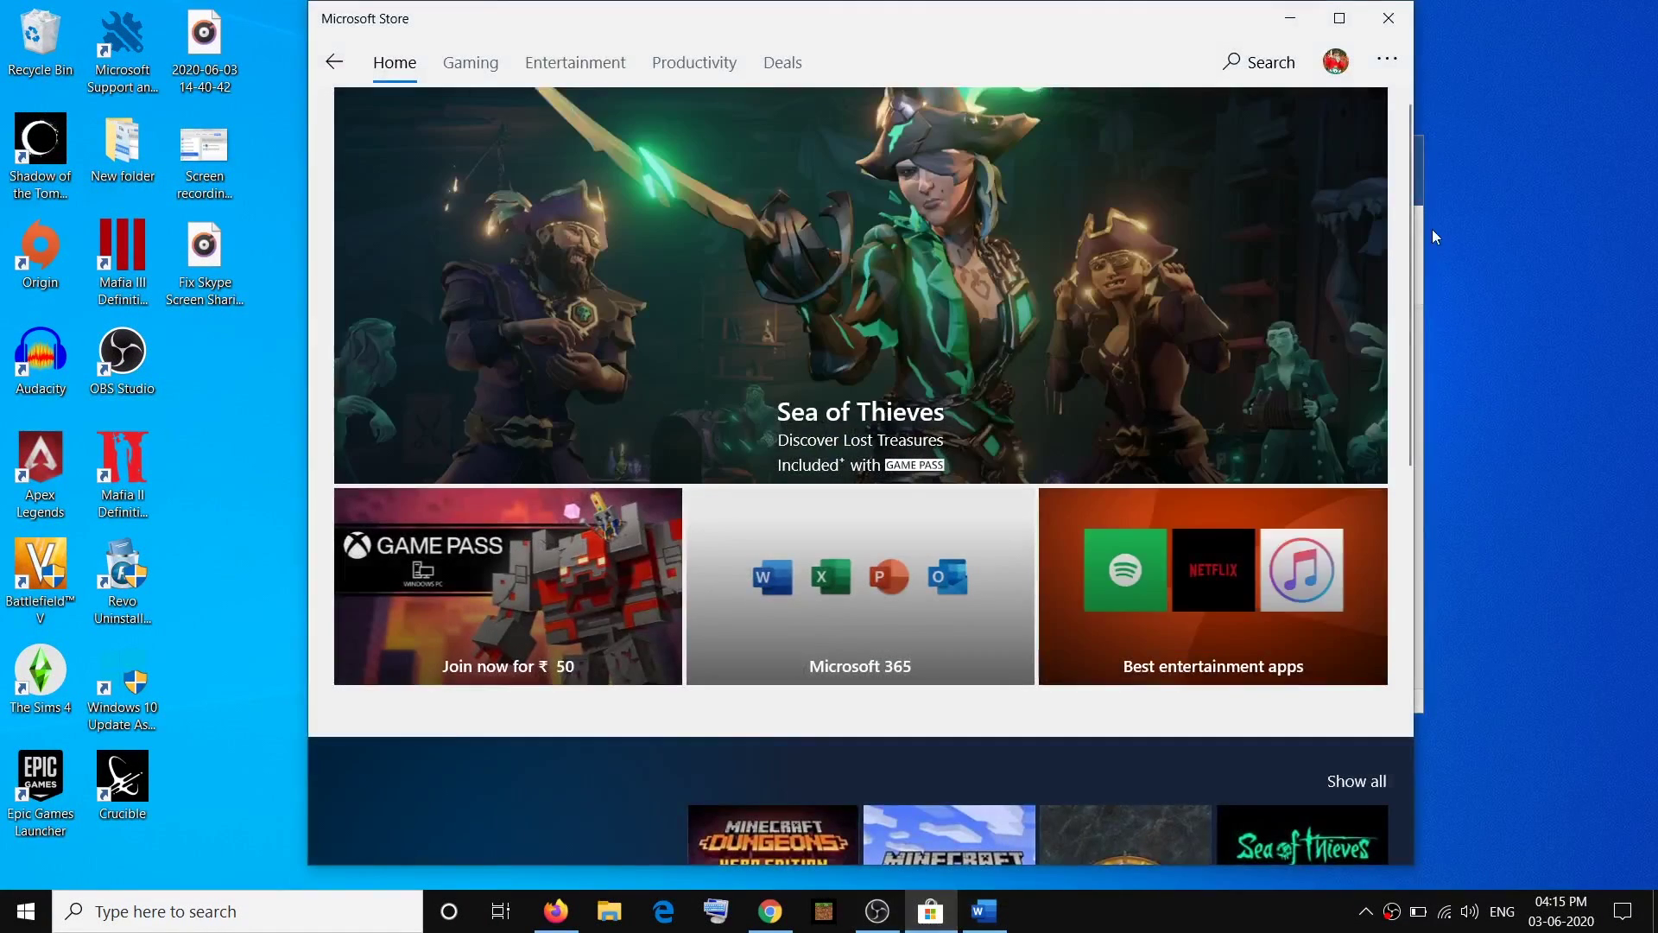
Check the Store's Downloads and updates page, close the Store, and mark Reset Store app.
left_click(1391, 62)
left_click(1316, 130)
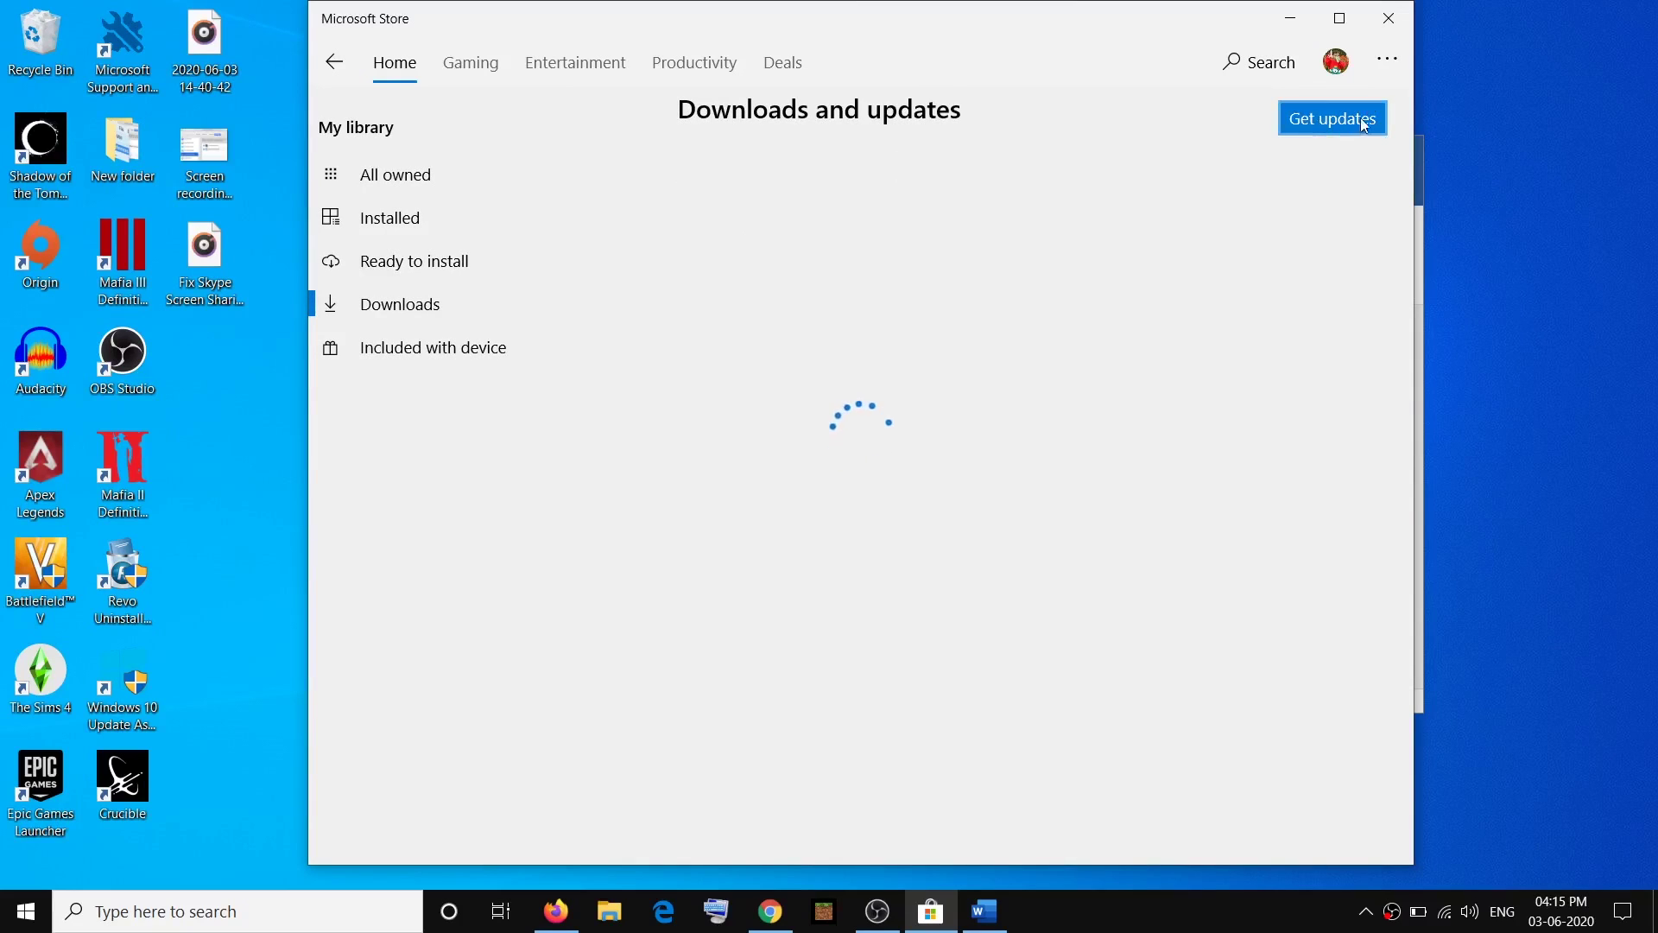
left_click(1391, 19)
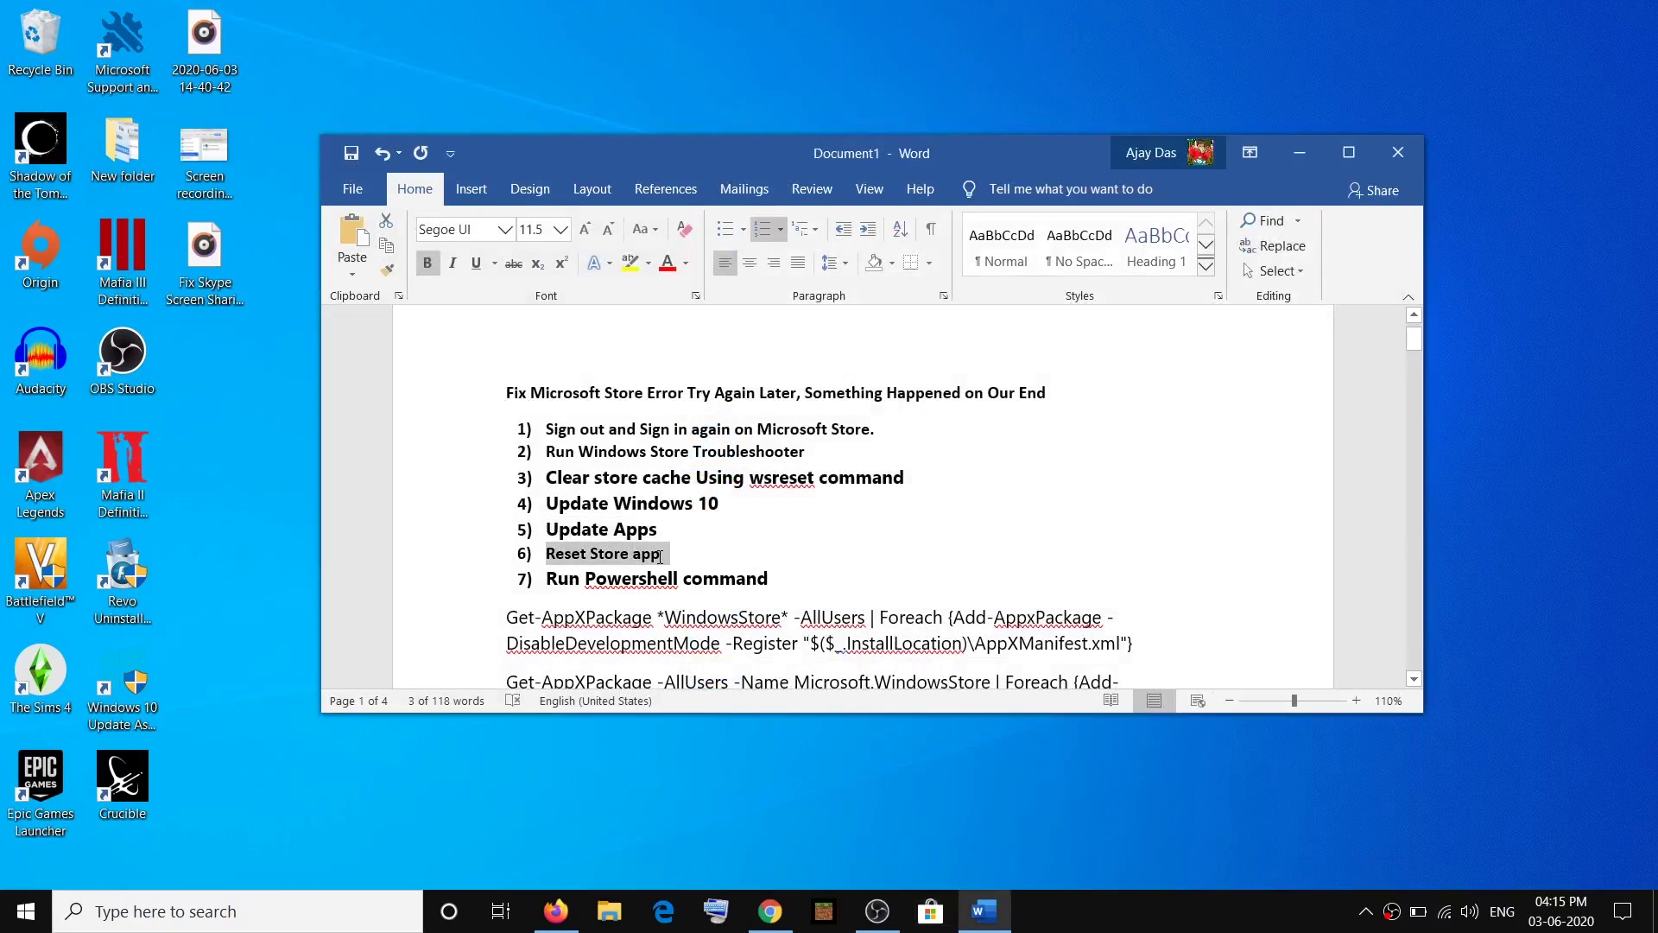
triple_click(558, 553)
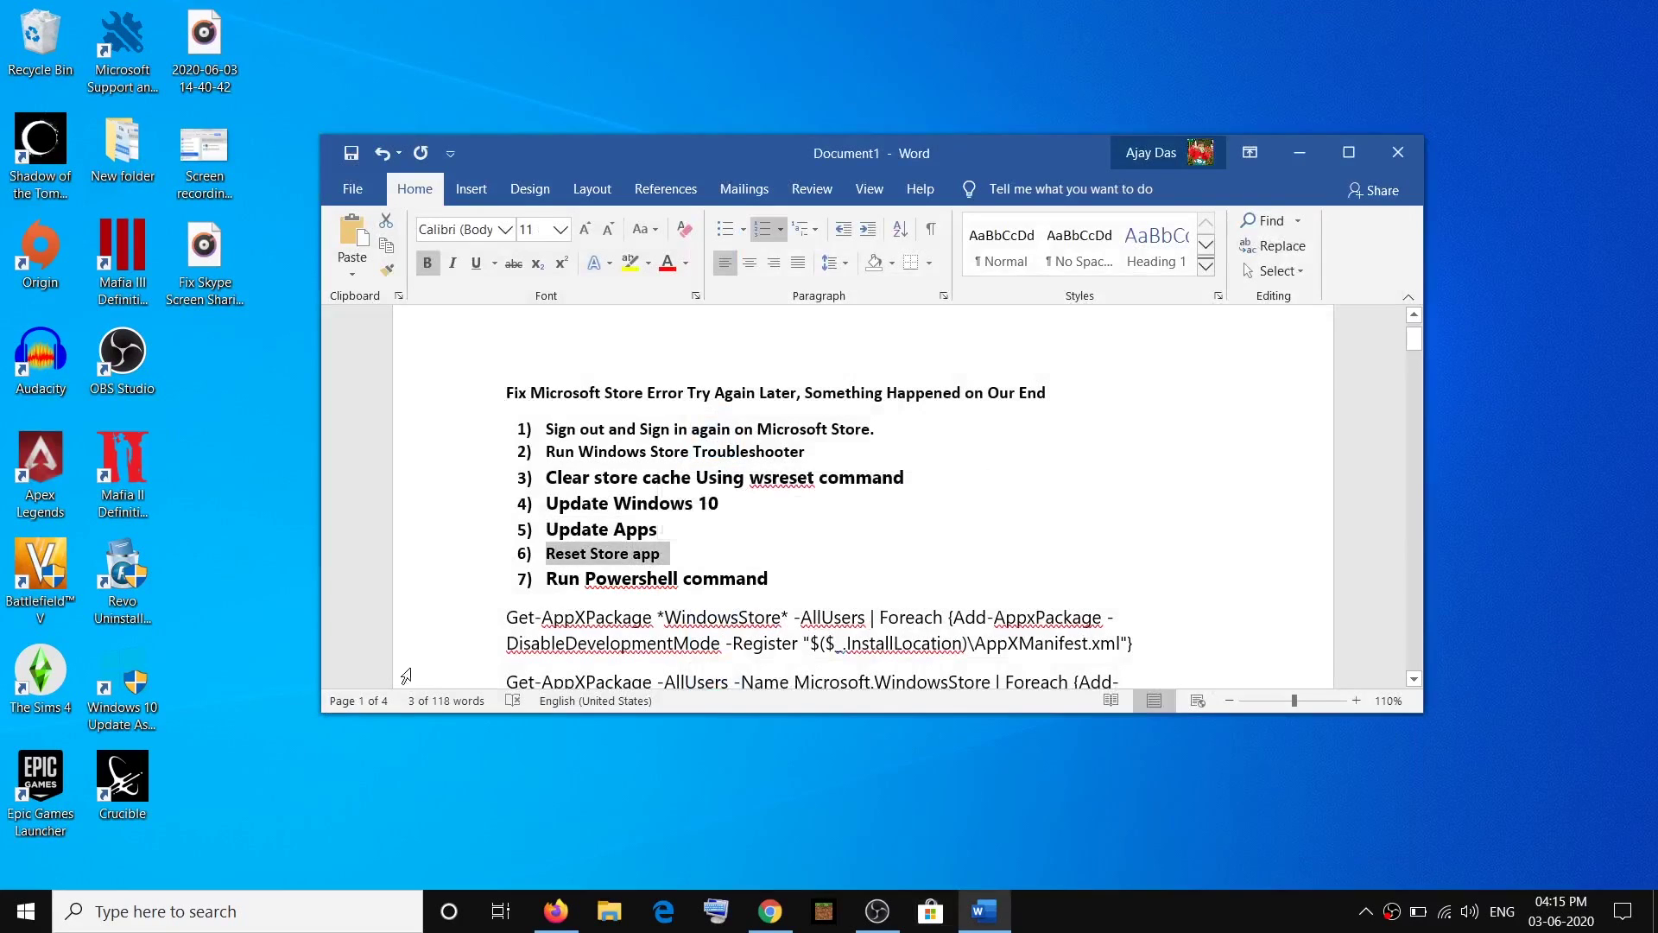
Reset the Microsoft Store app and its data via Settings > Apps > Advanced options, then close Settings.
left_click(24, 911)
left_click(51, 819)
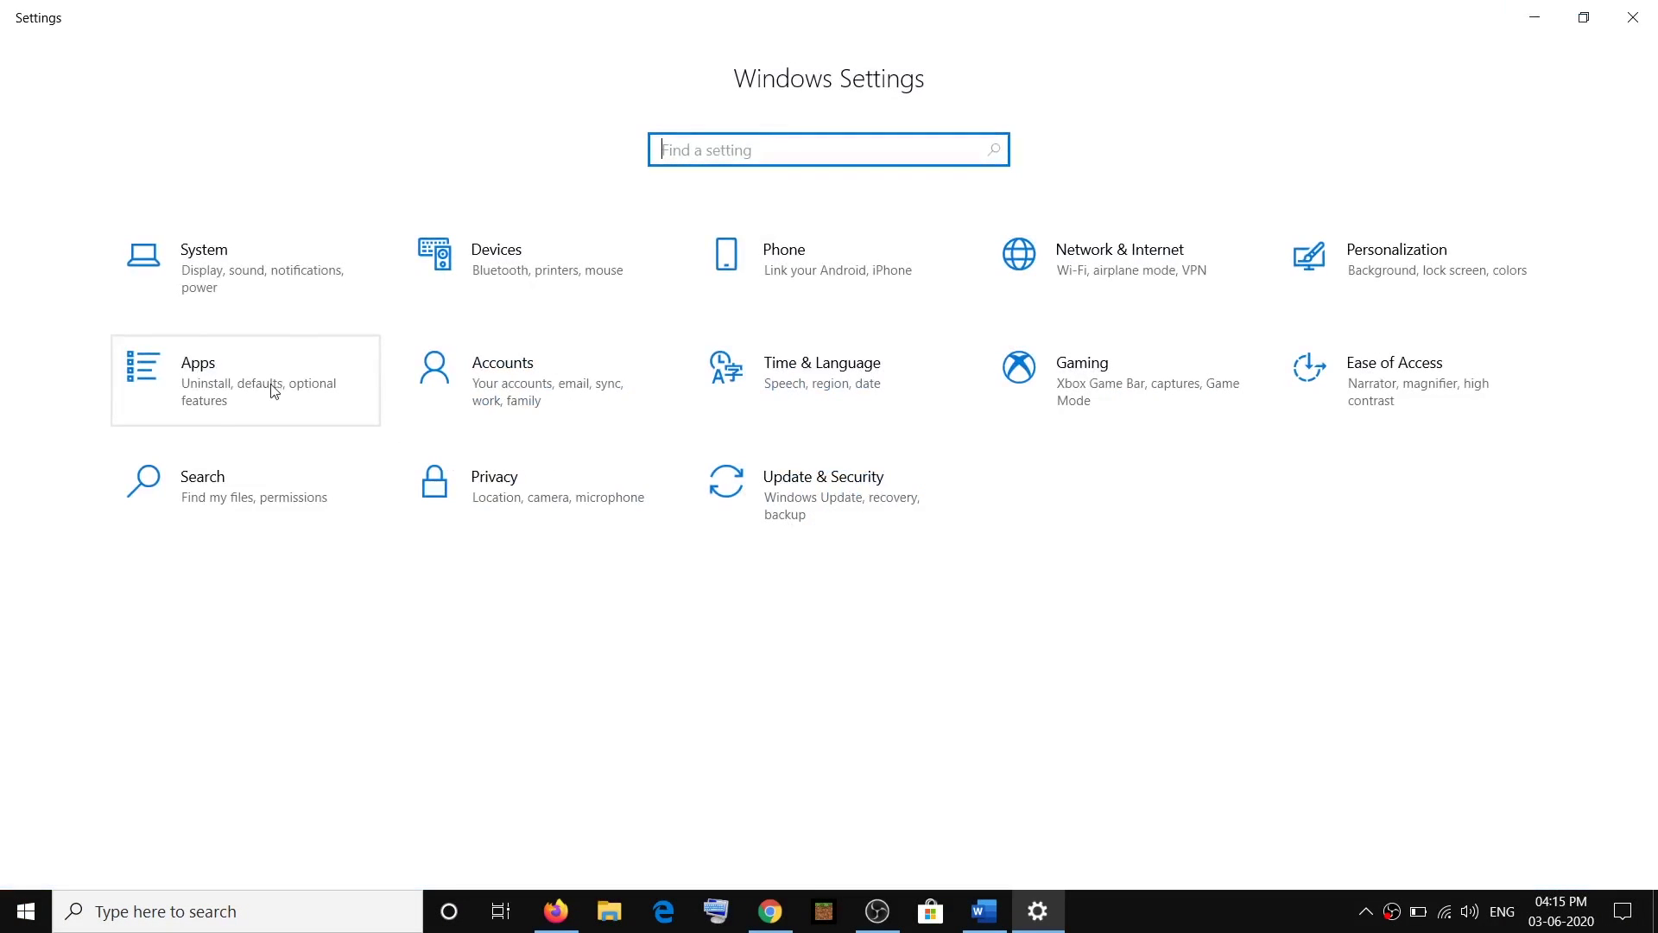
left_click(243, 388)
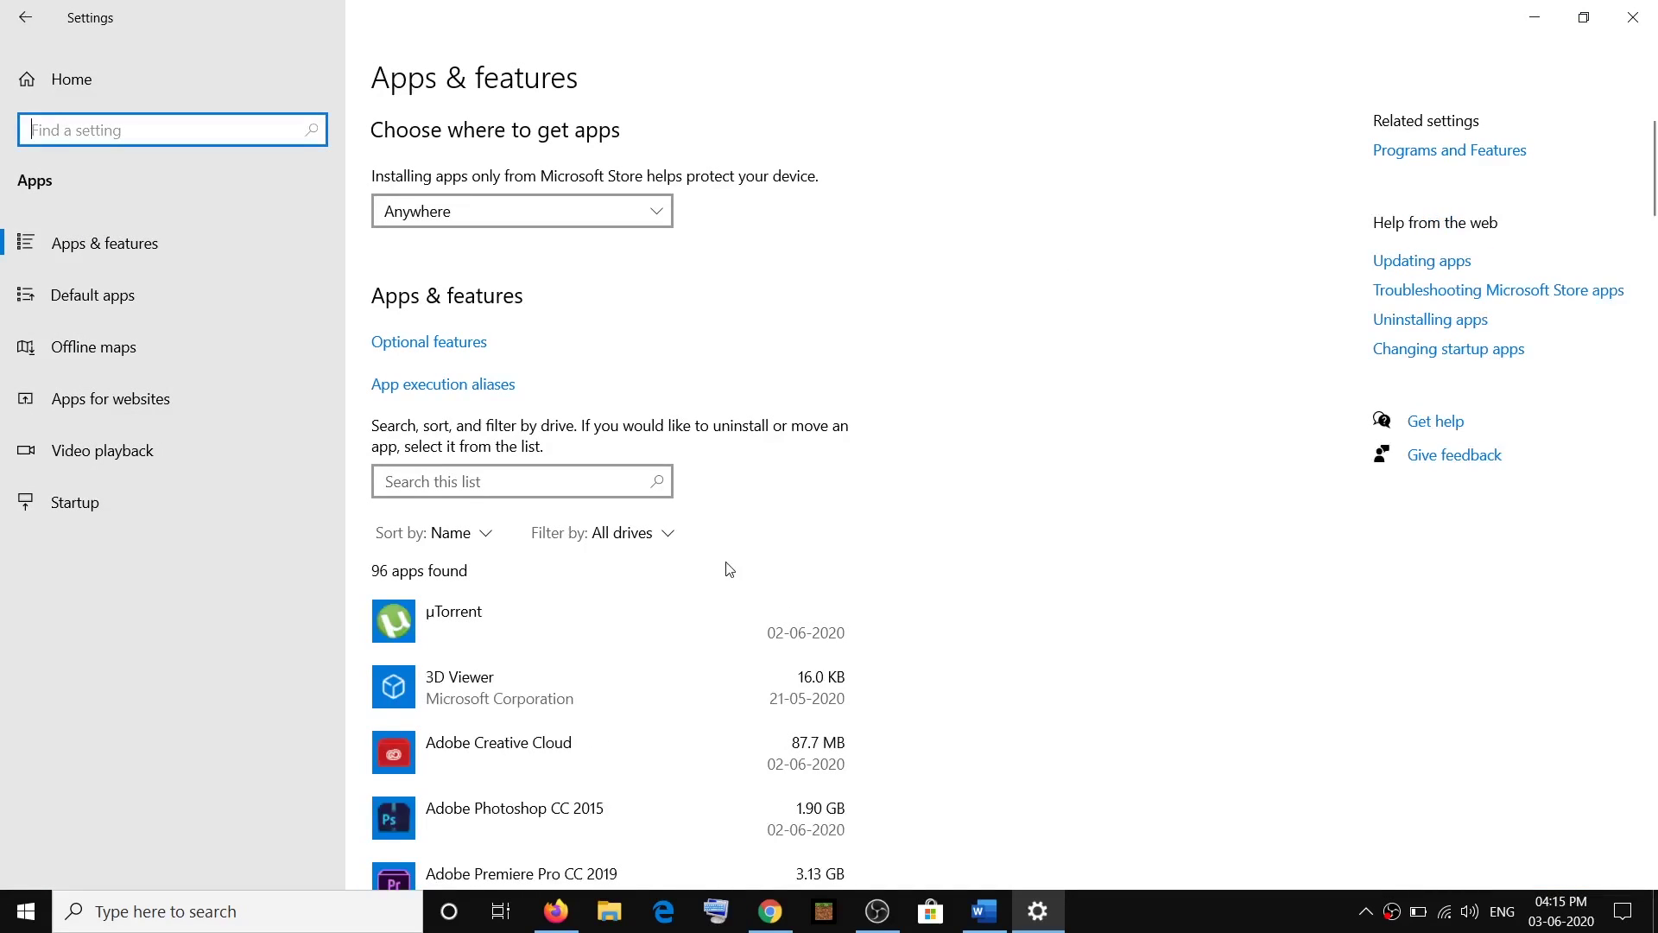
scroll(730, 570, "down", 20)
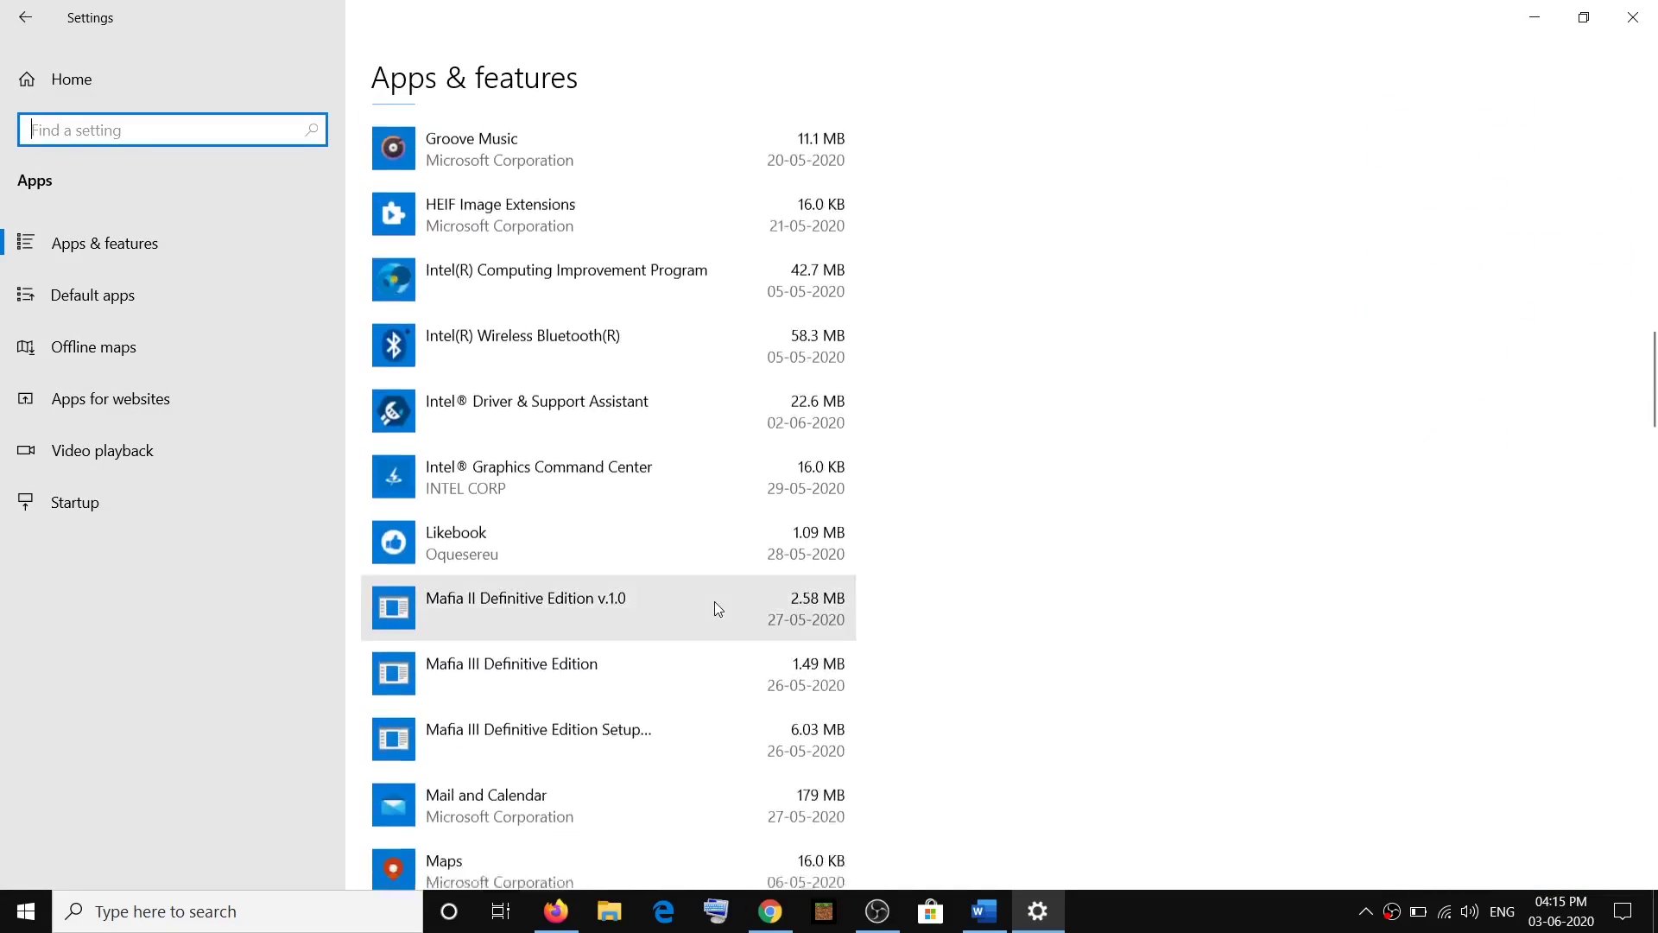
scroll(716, 605, "down", 4)
scroll(714, 599, "down", 4)
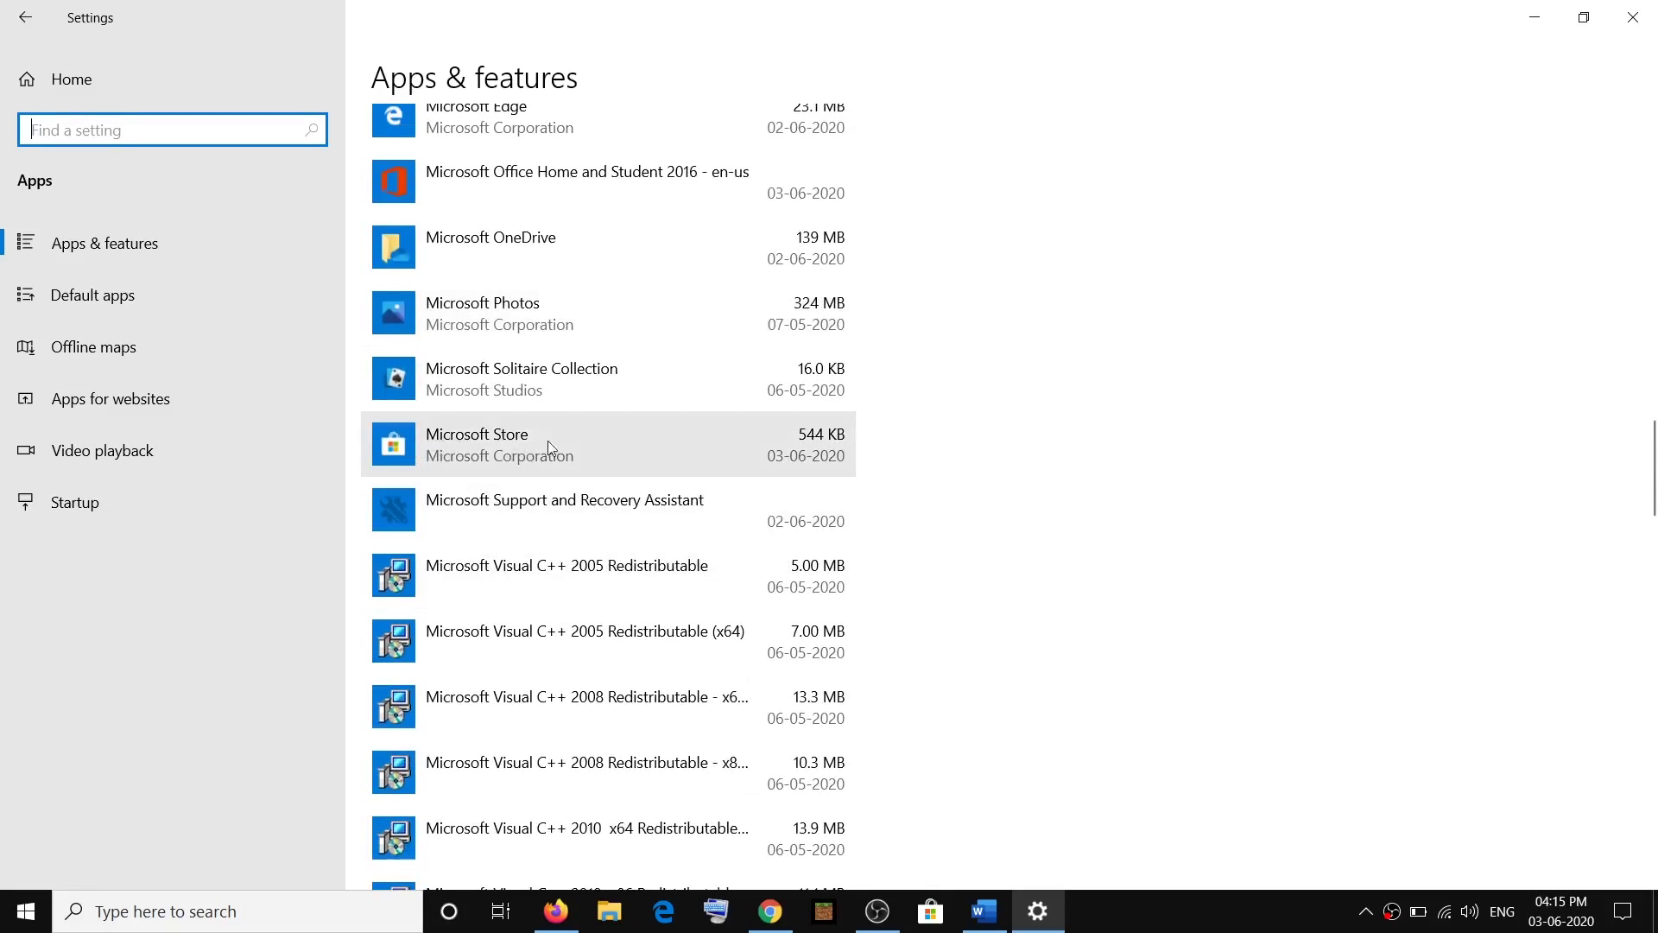
left_click(507, 441)
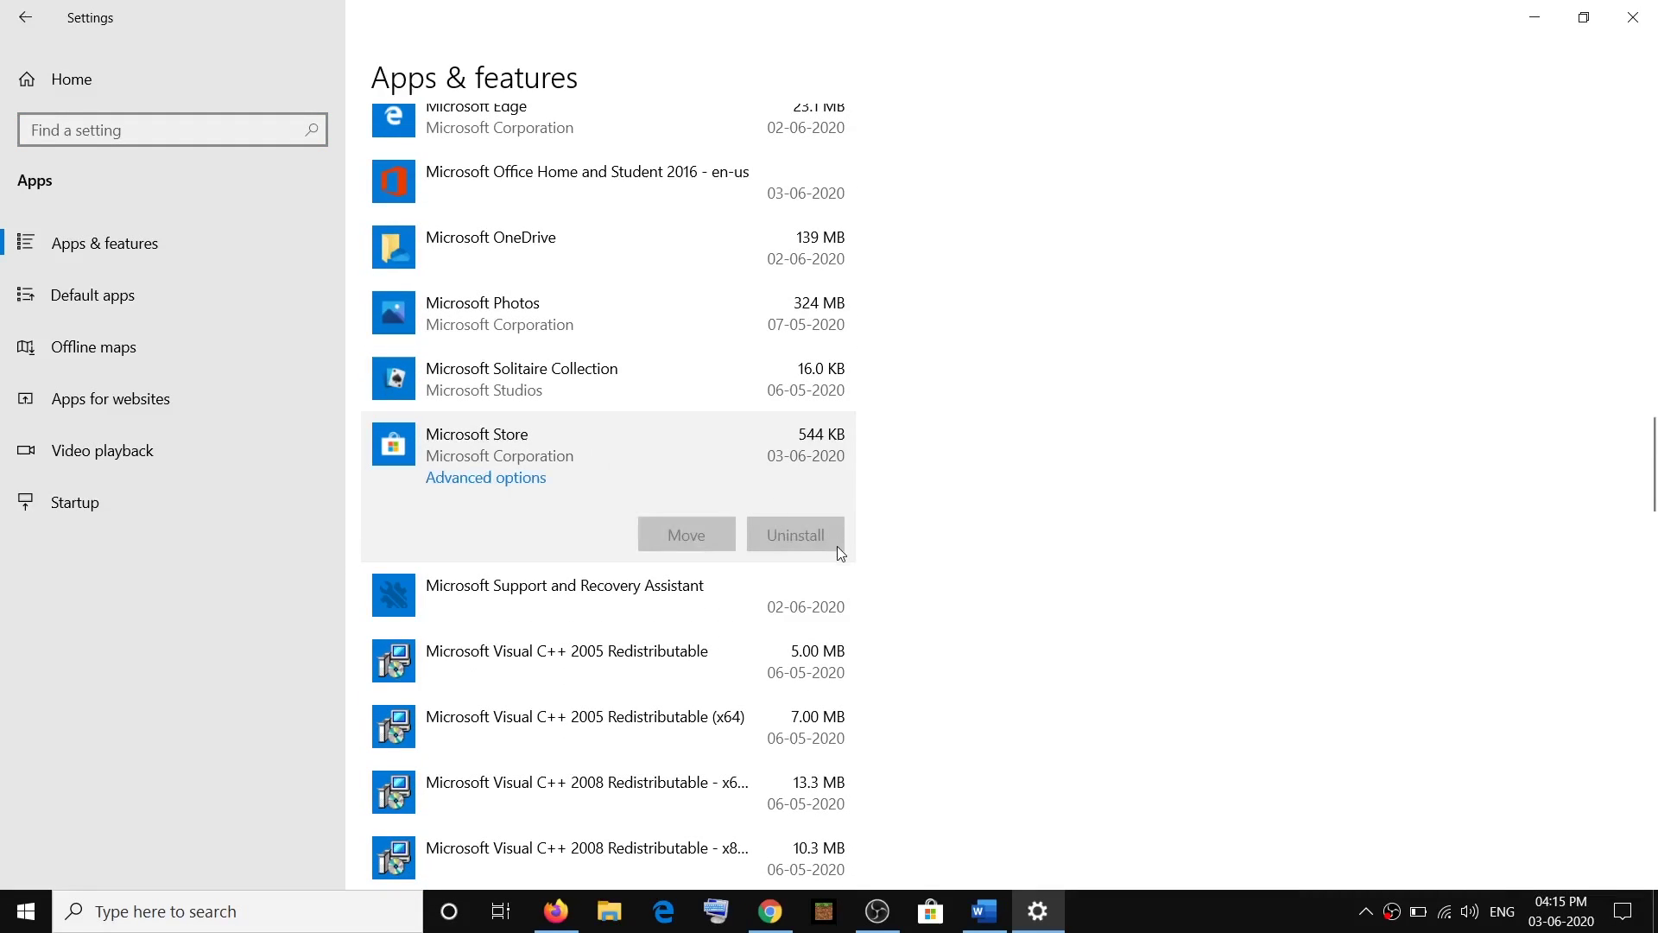
left_click(474, 477)
scroll(311, 518, "down", 10)
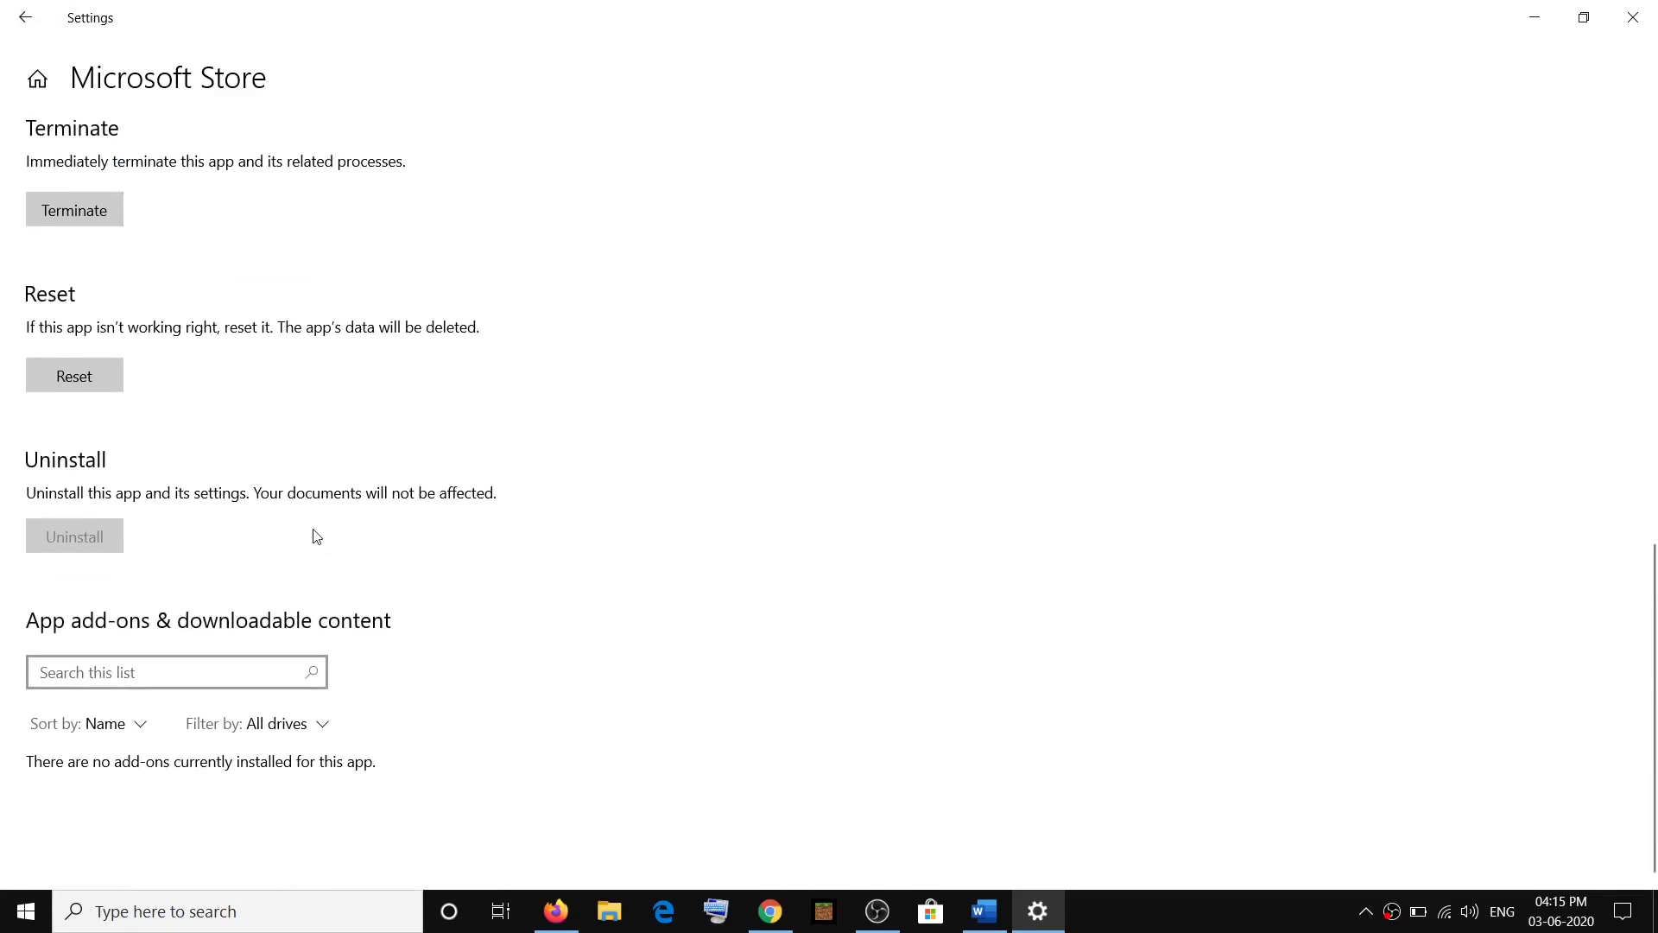
left_click(80, 376)
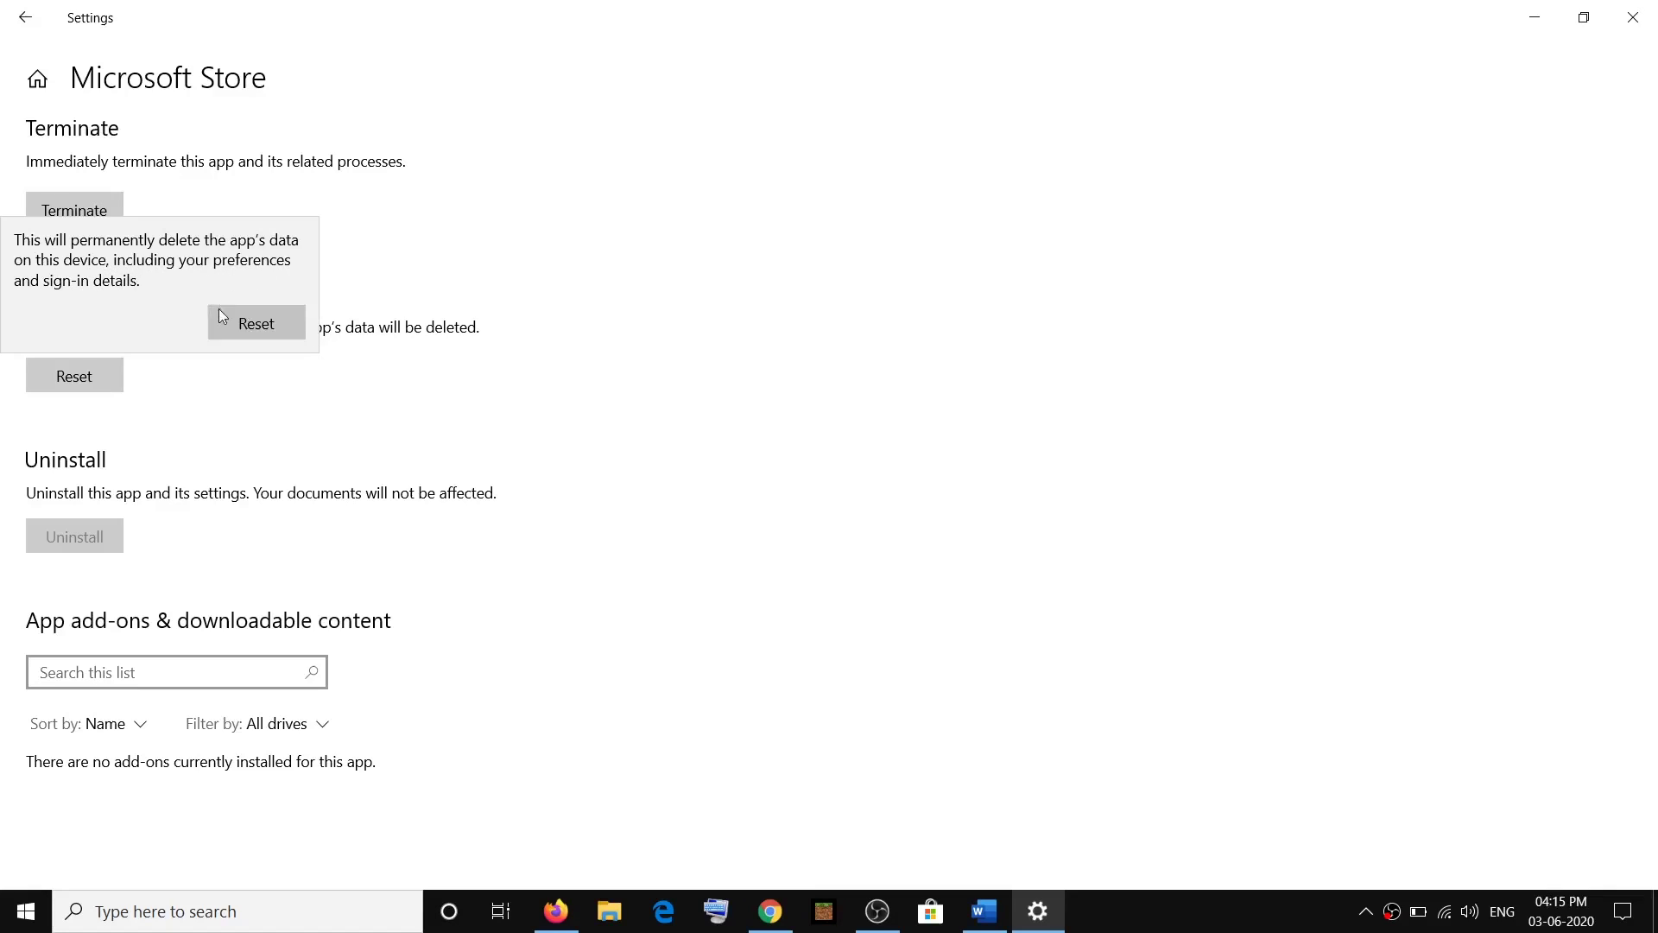
left_click(275, 325)
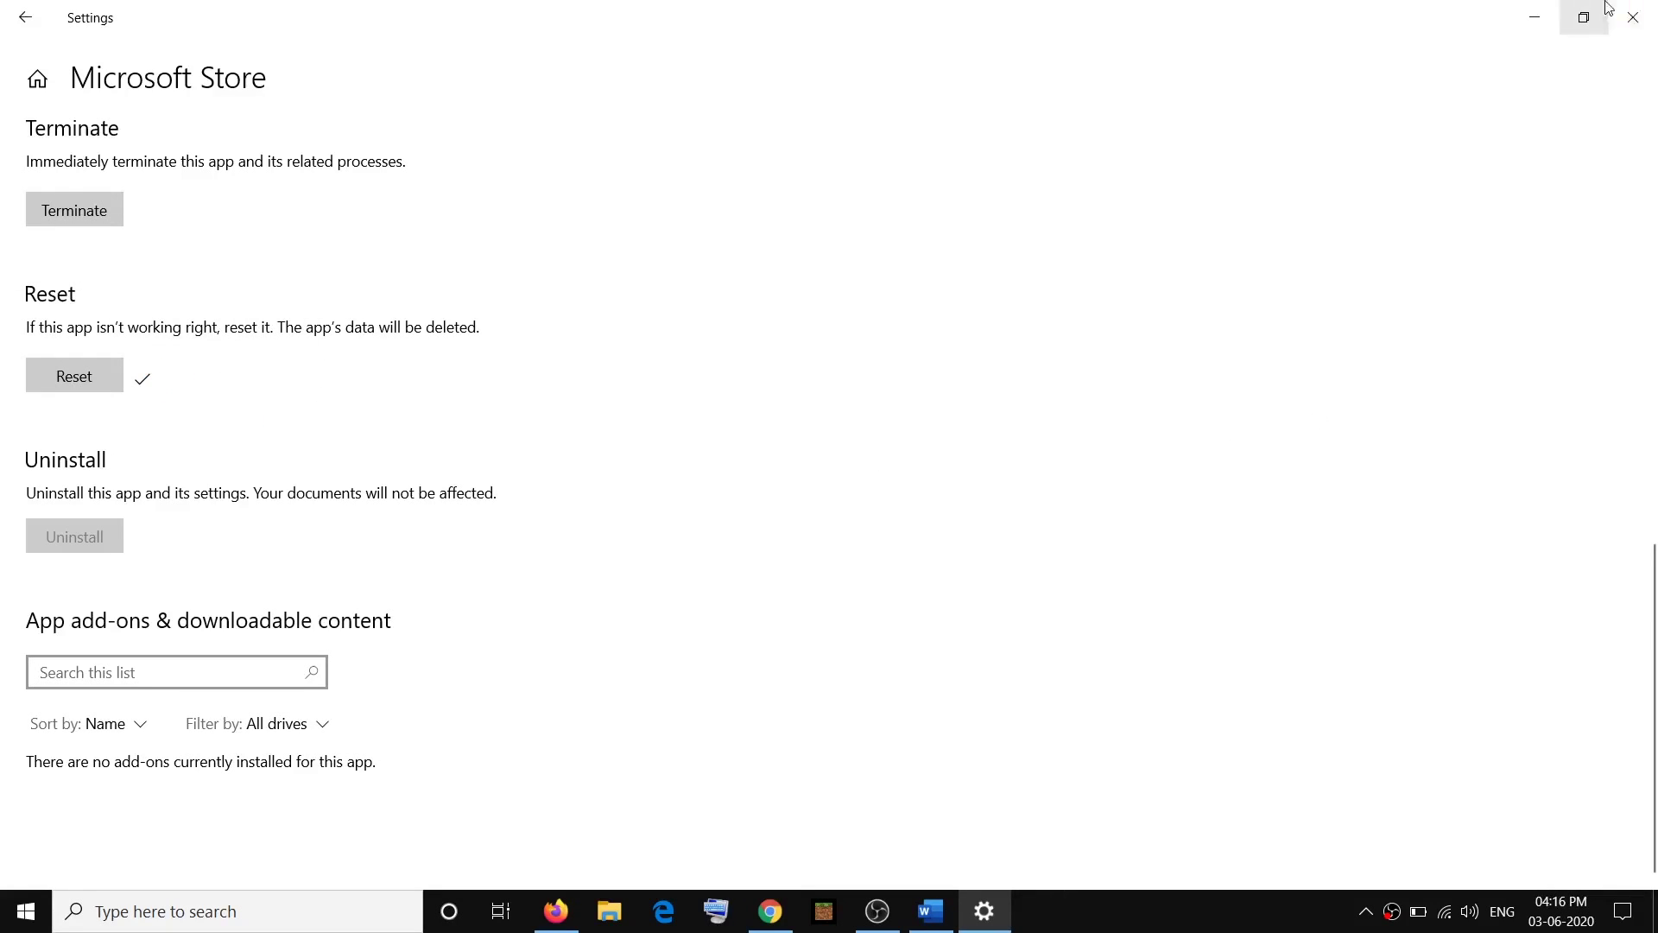
left_click(1647, 17)
Relaunch Microsoft Store via search 'store', then select the Run Powershell command step and its command text.
left_click(264, 912)
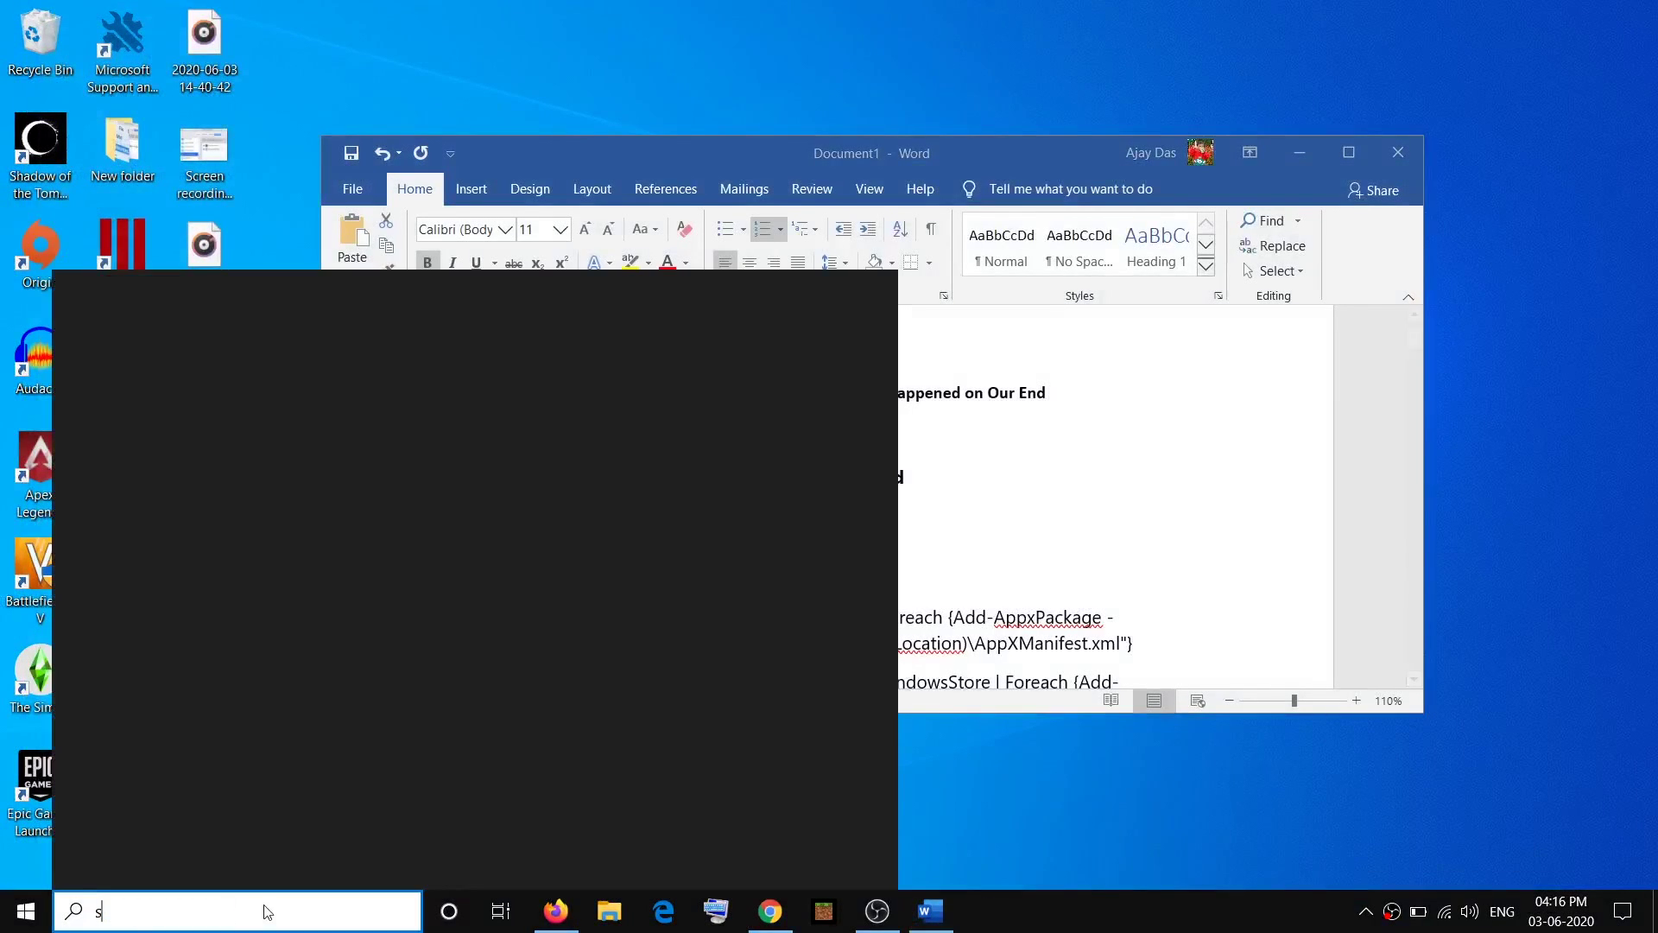
type("sto")
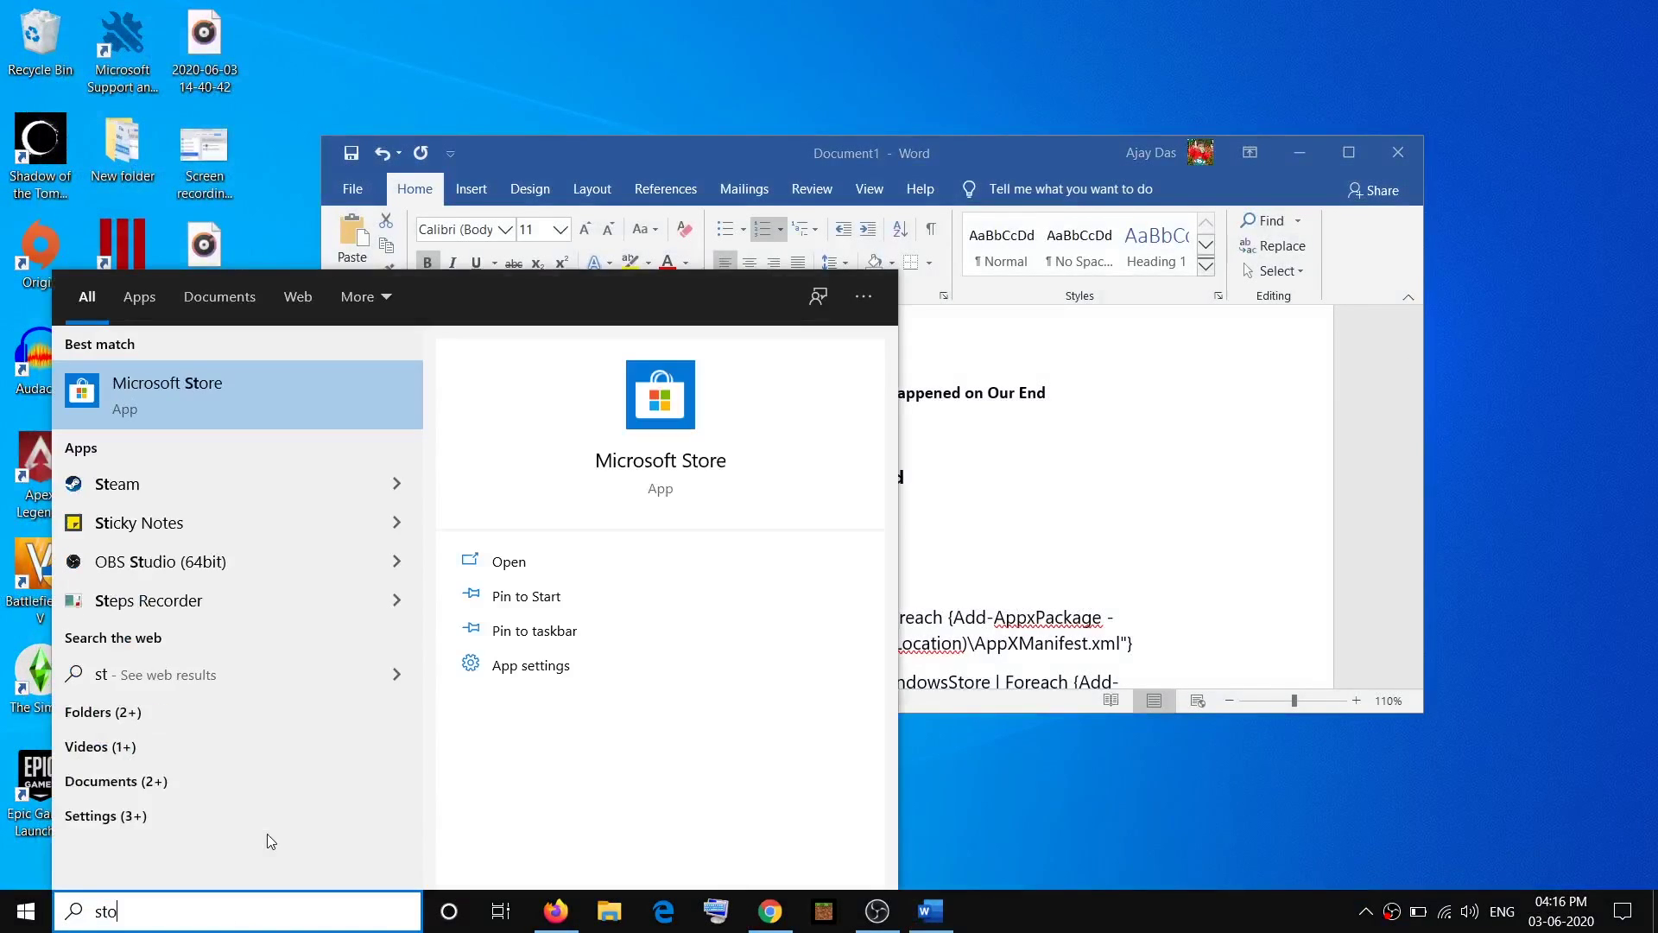
type("re")
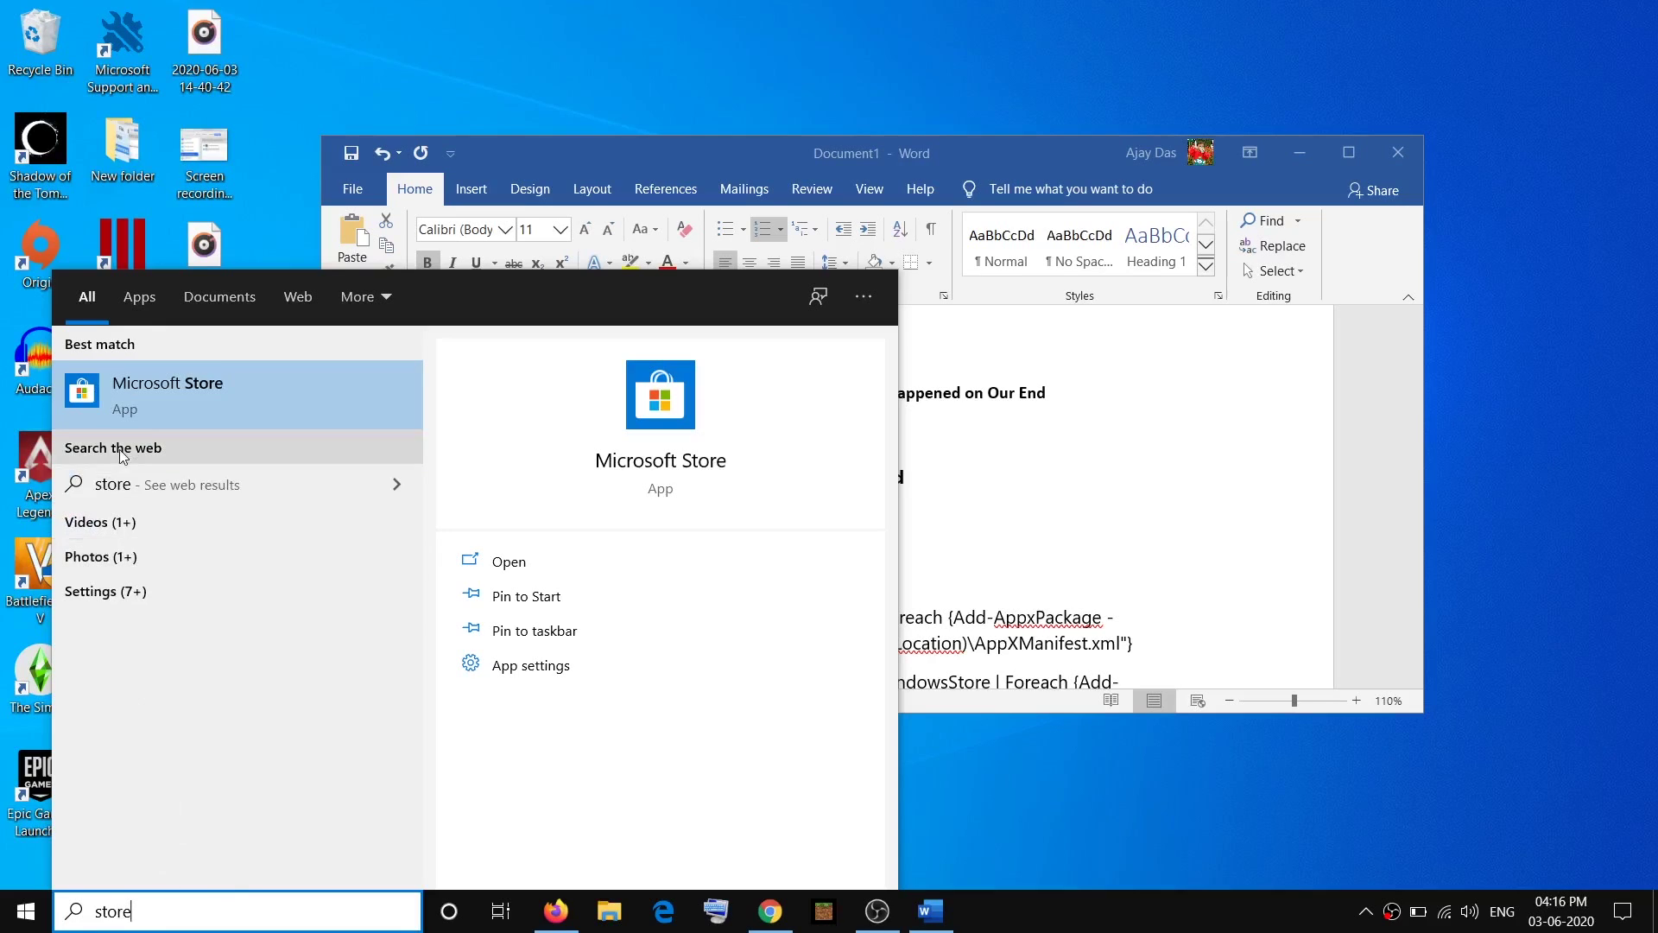
left_click(188, 392)
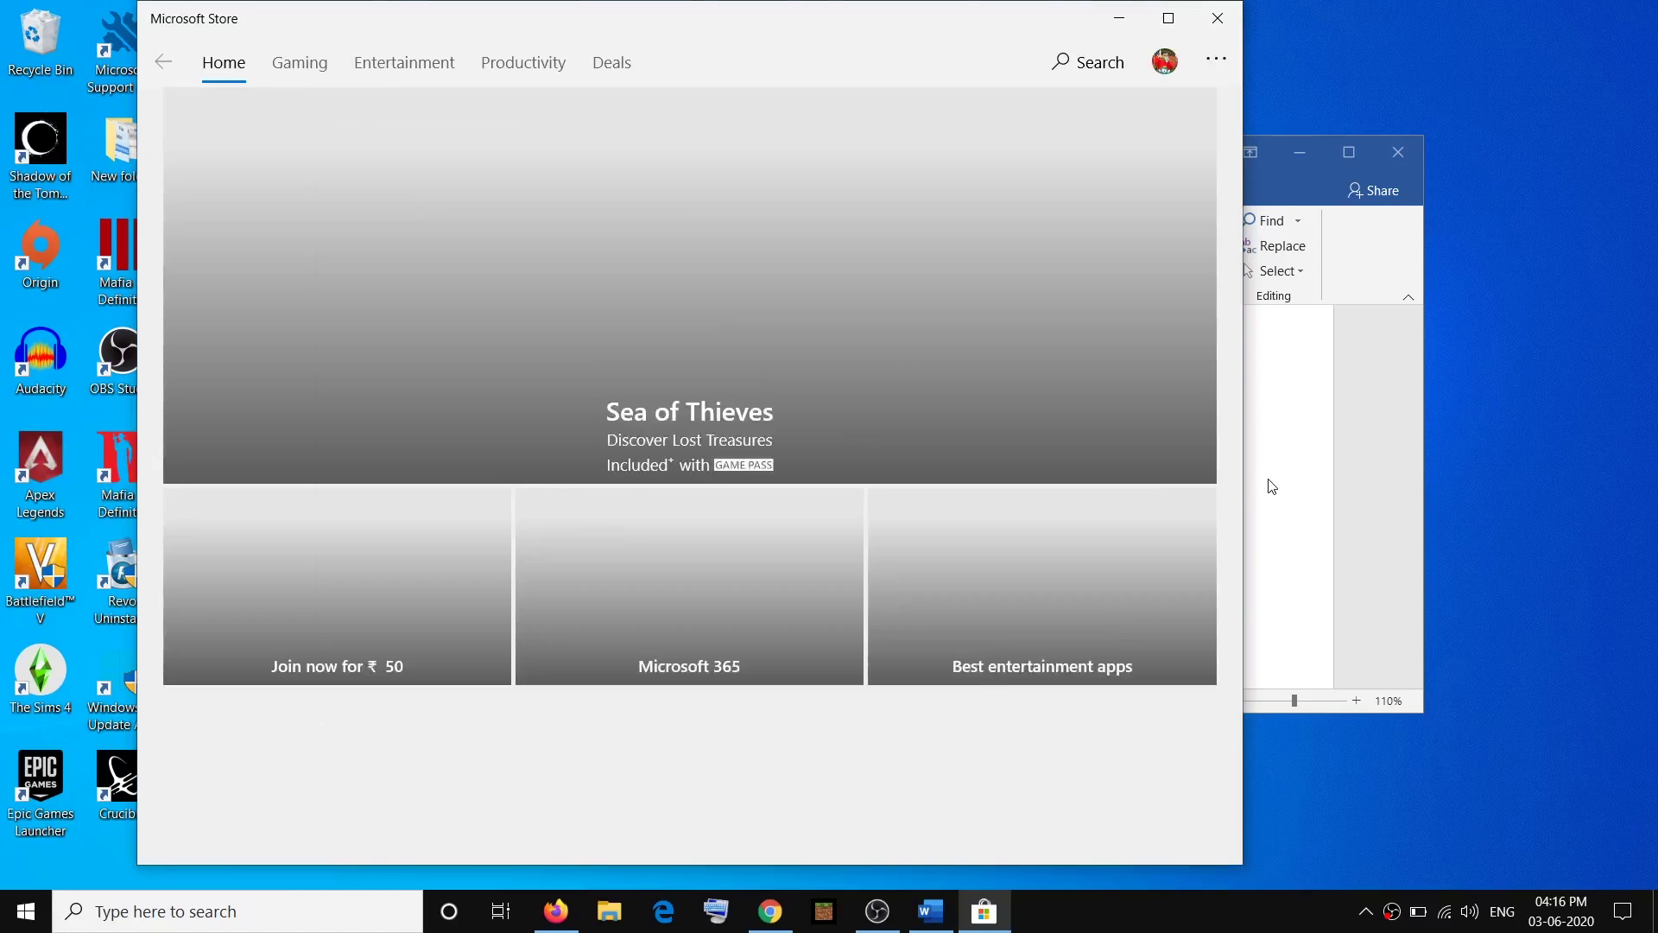
left_click(1266, 481)
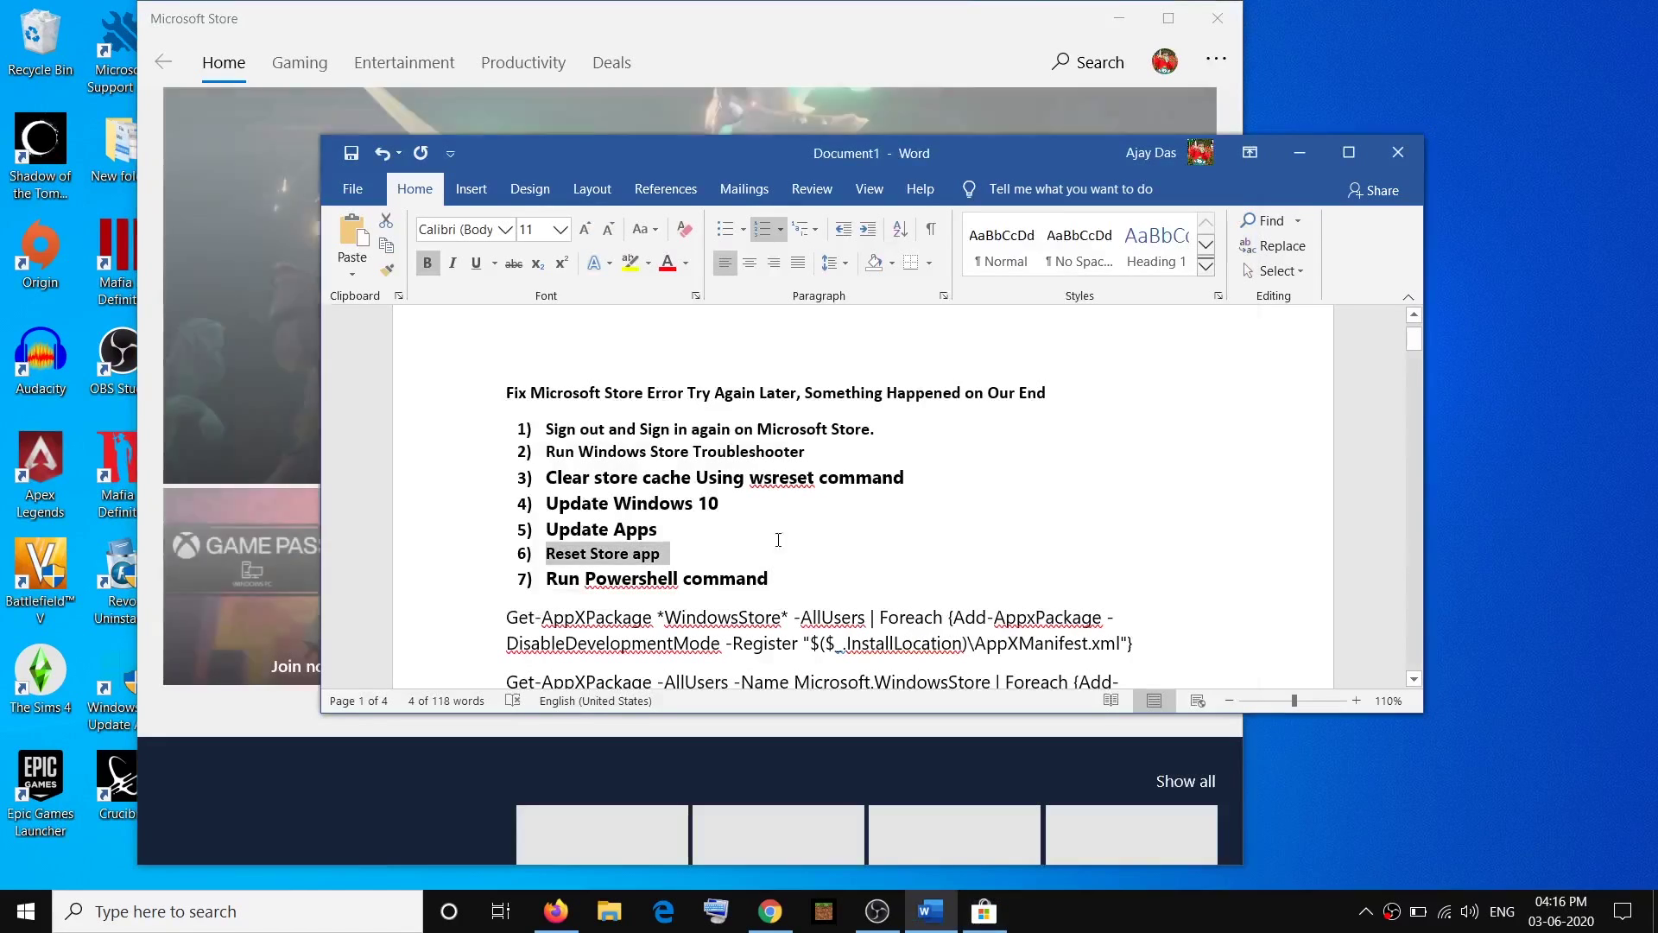
triple_click(552, 580)
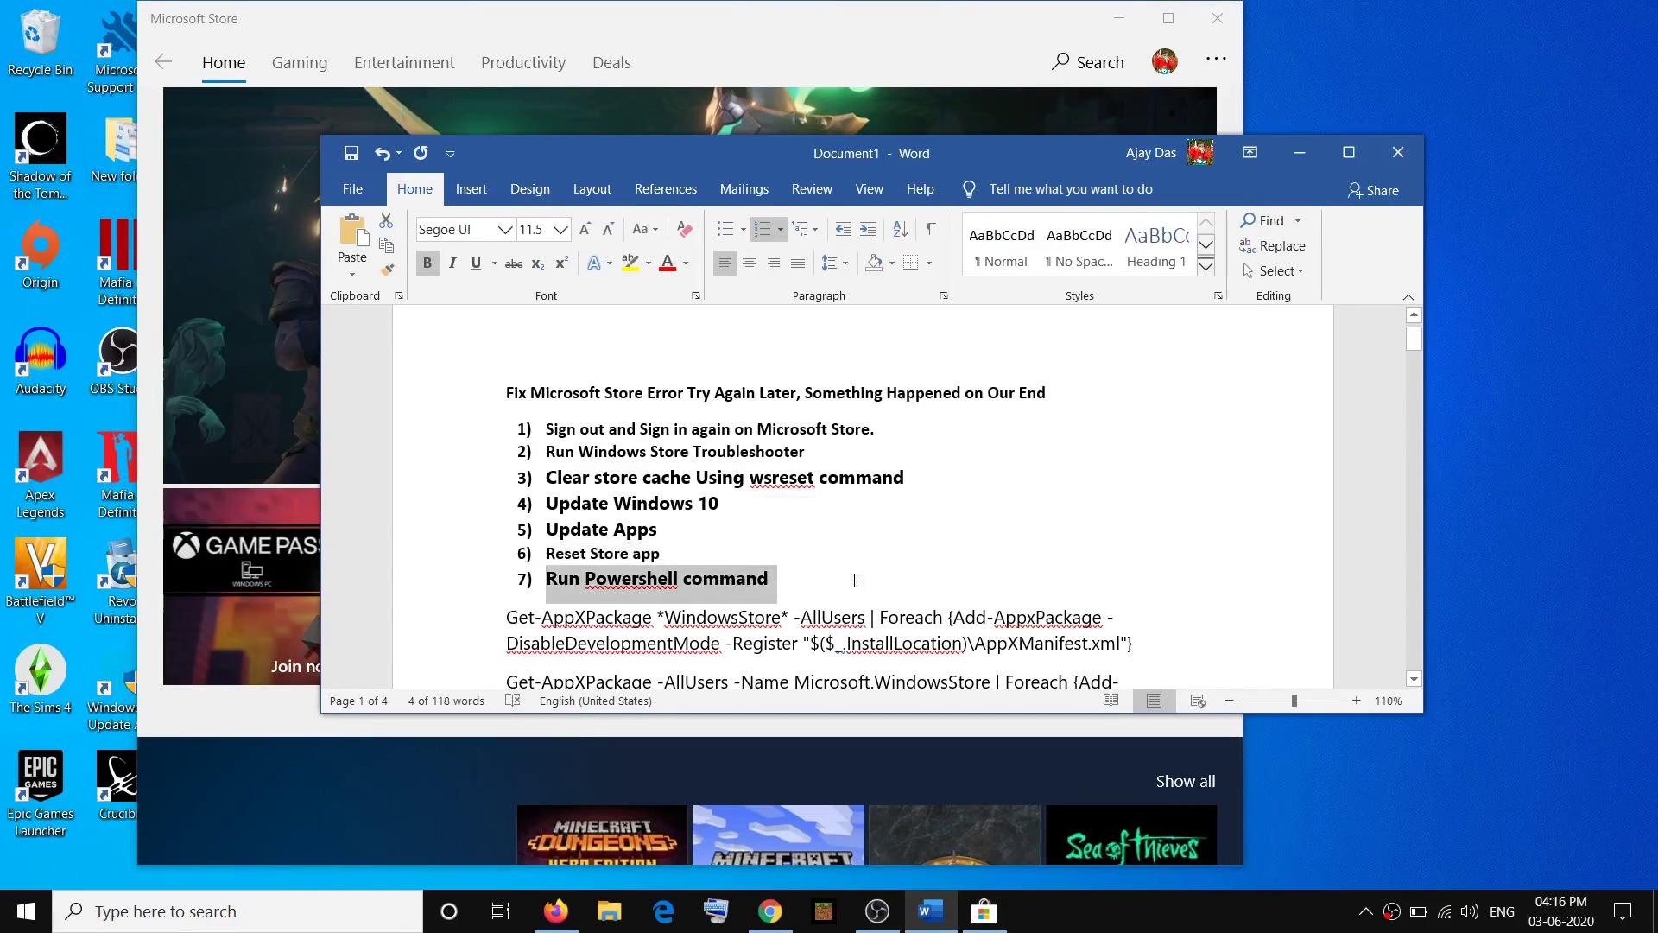
scroll(550, 466, "down", 3)
left_click_drag(508, 447, 944, 573)
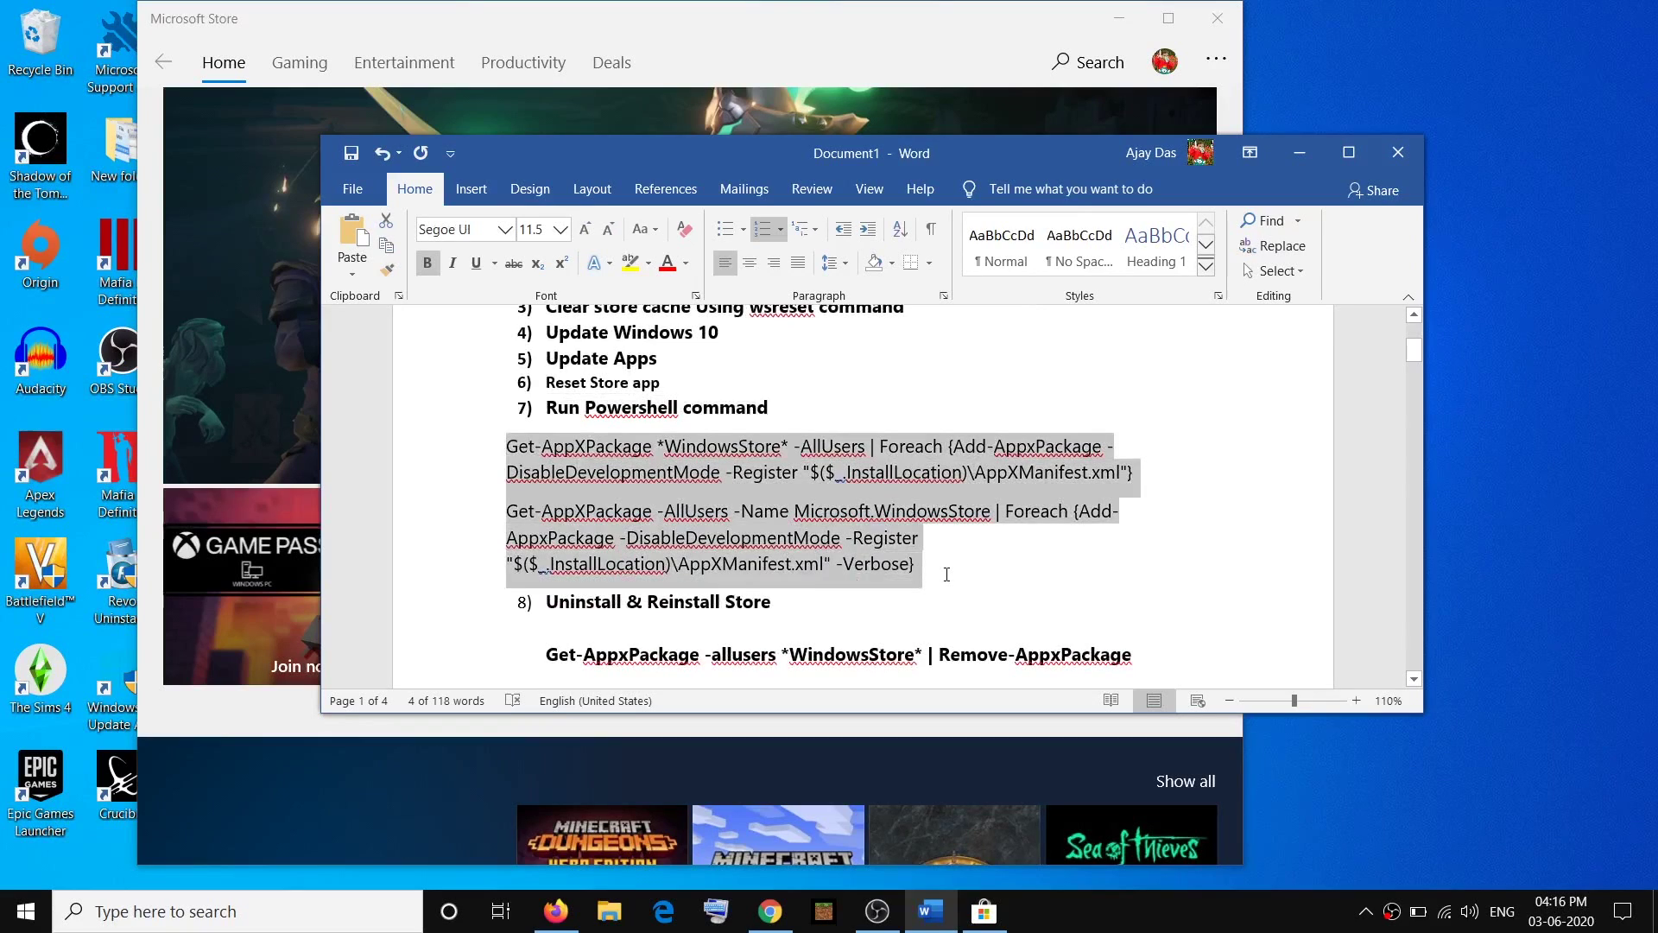
Launch Windows PowerShell as administrator from a 'powershell' search.
left_click(231, 916)
type("powe")
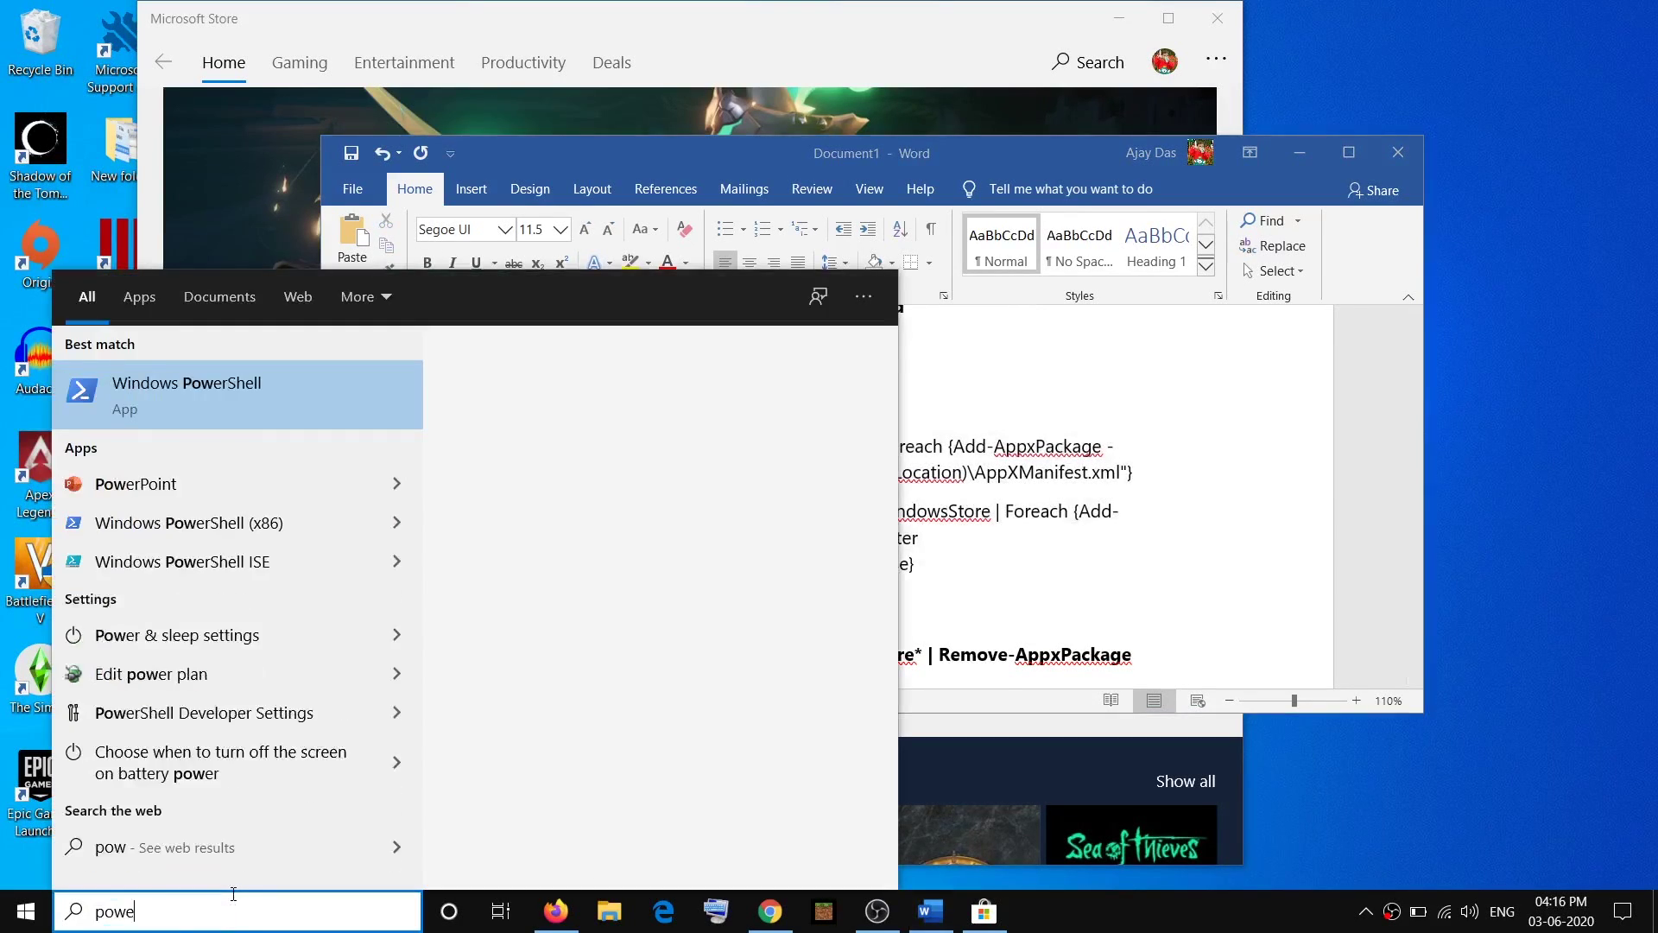
type("rshell")
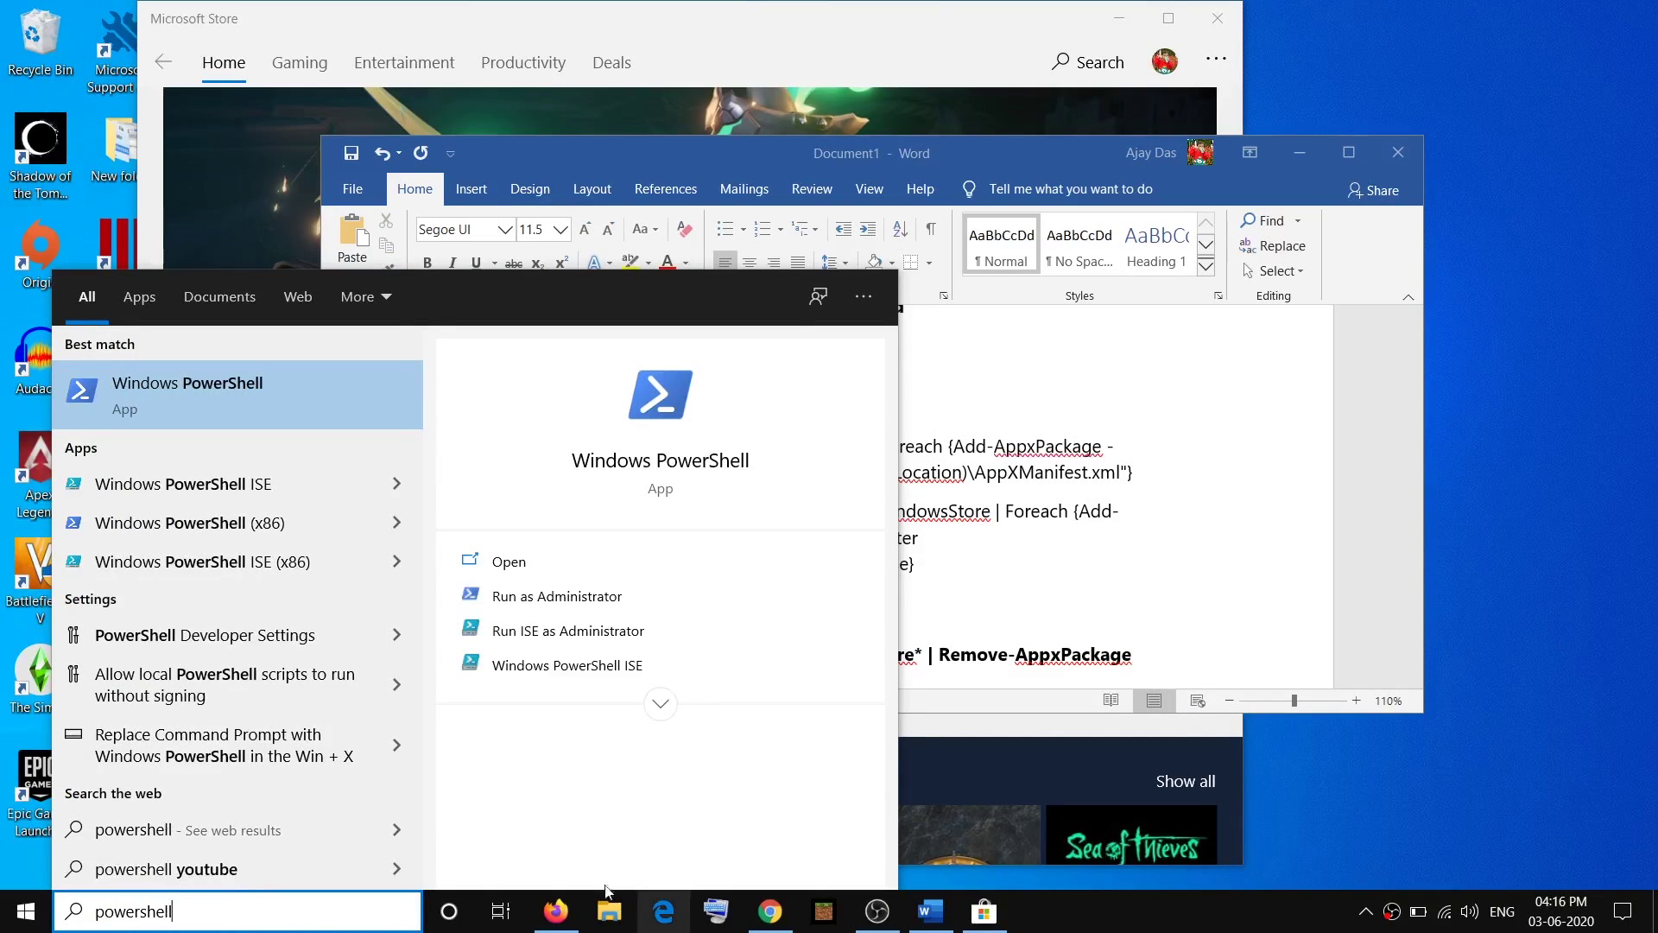
right_click(184, 399)
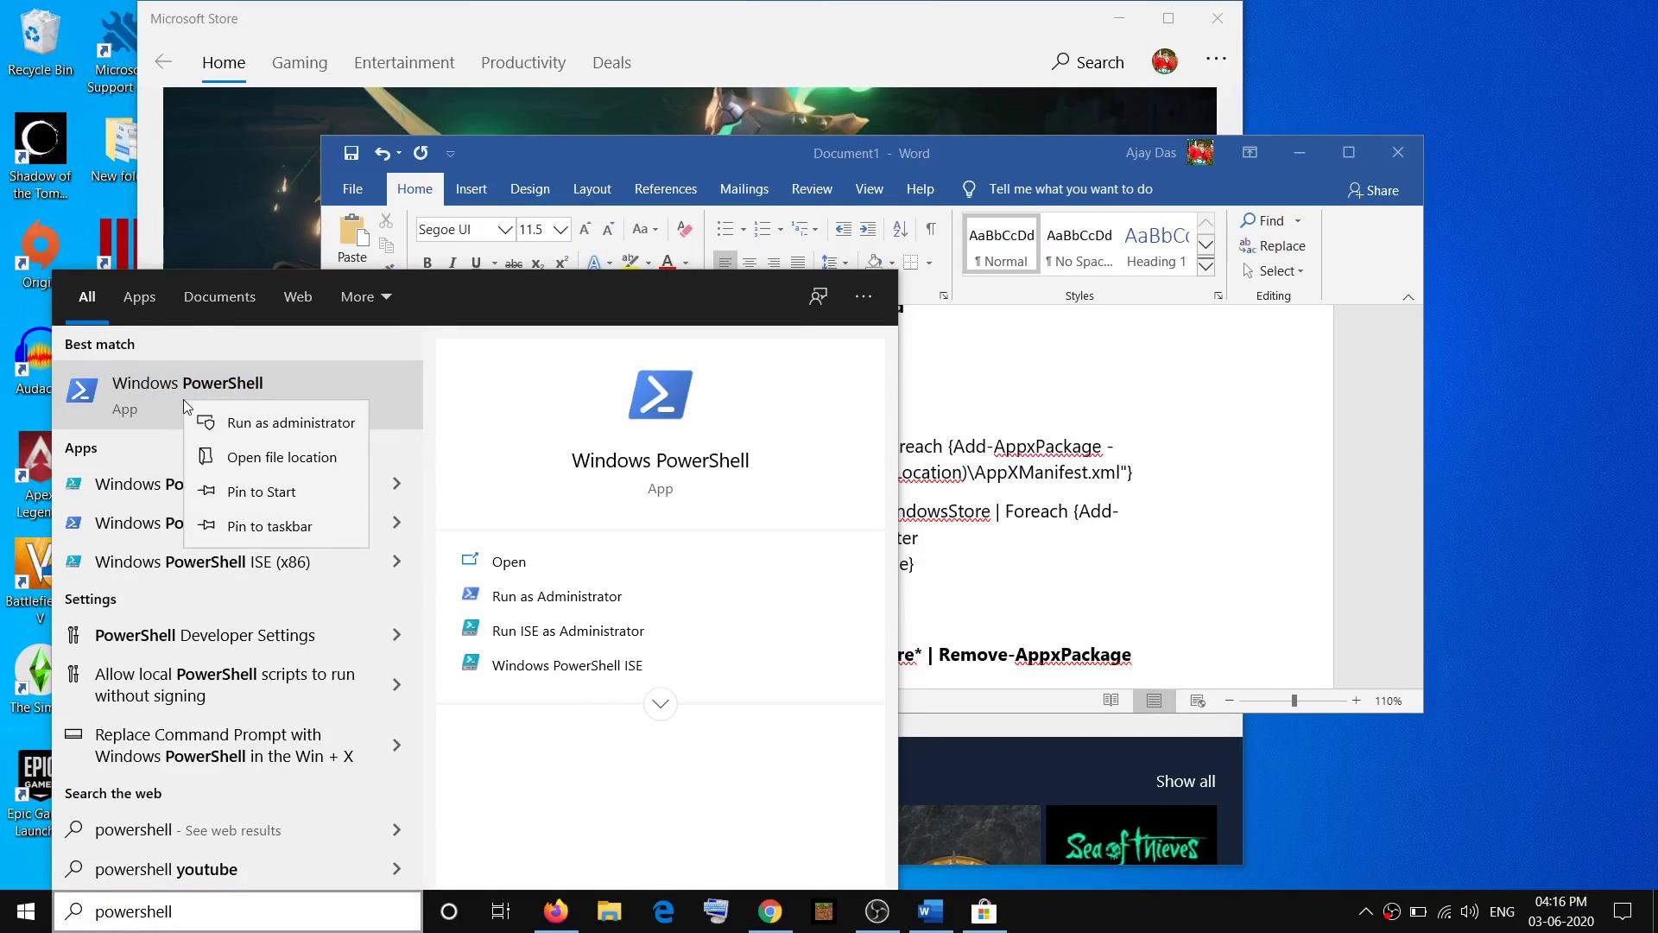
left_click(309, 425)
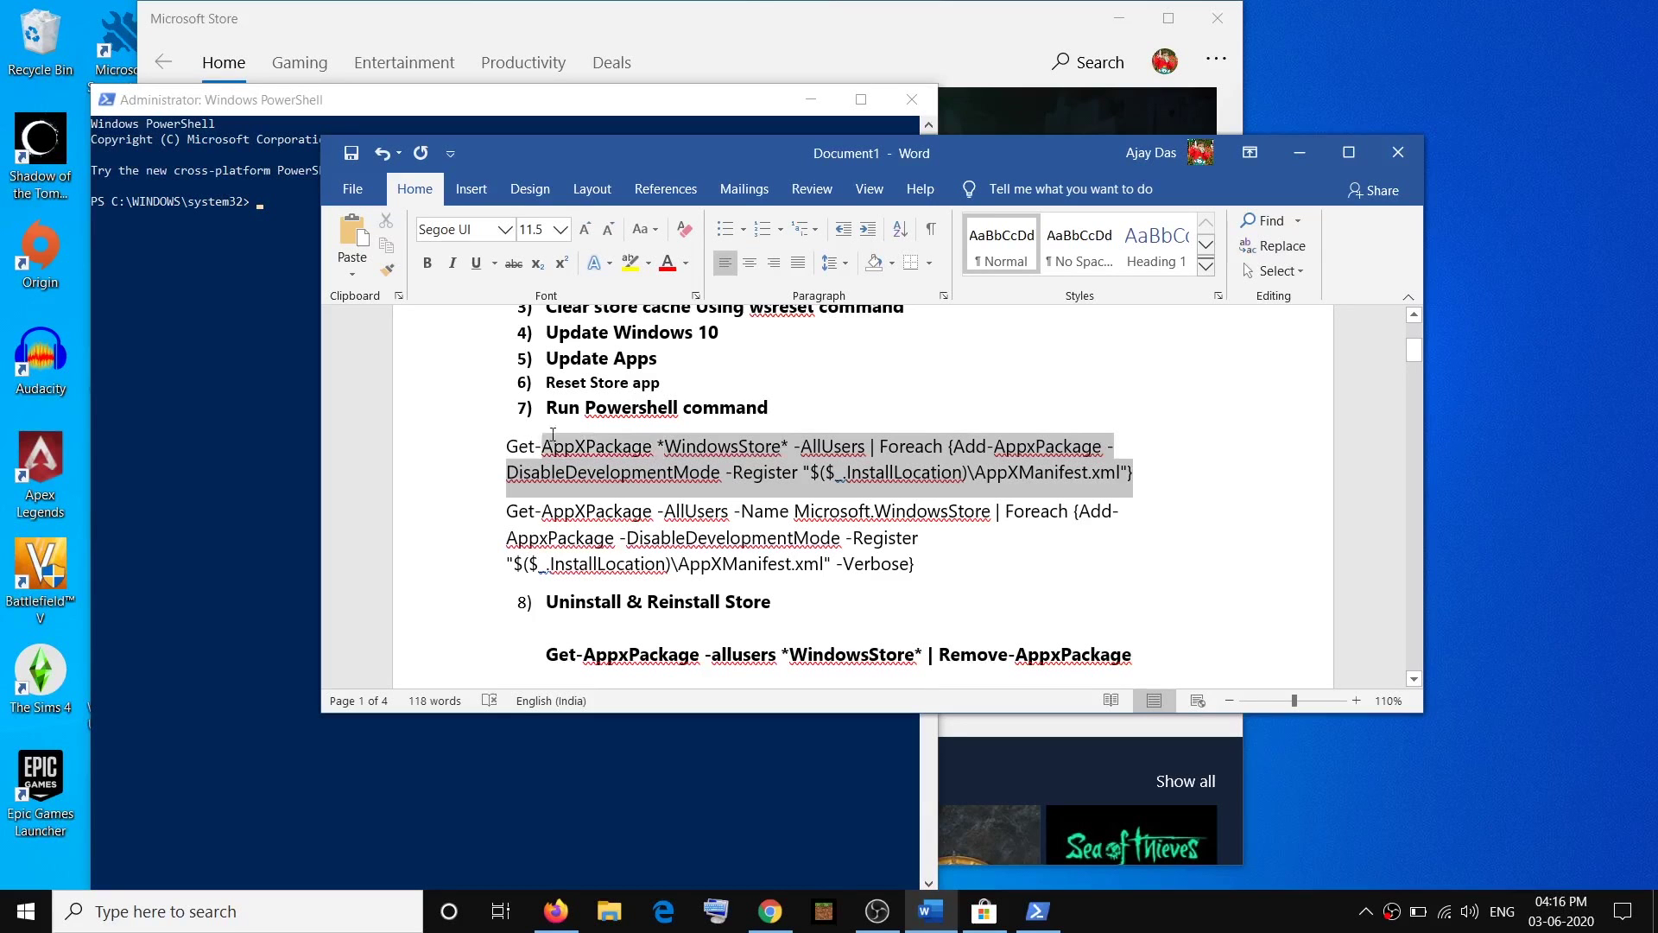
Copy the first Get-AppXPackage re-registration command from the Word checklist.
left_click_drag(1133, 474, 508, 446)
right_click(553, 471)
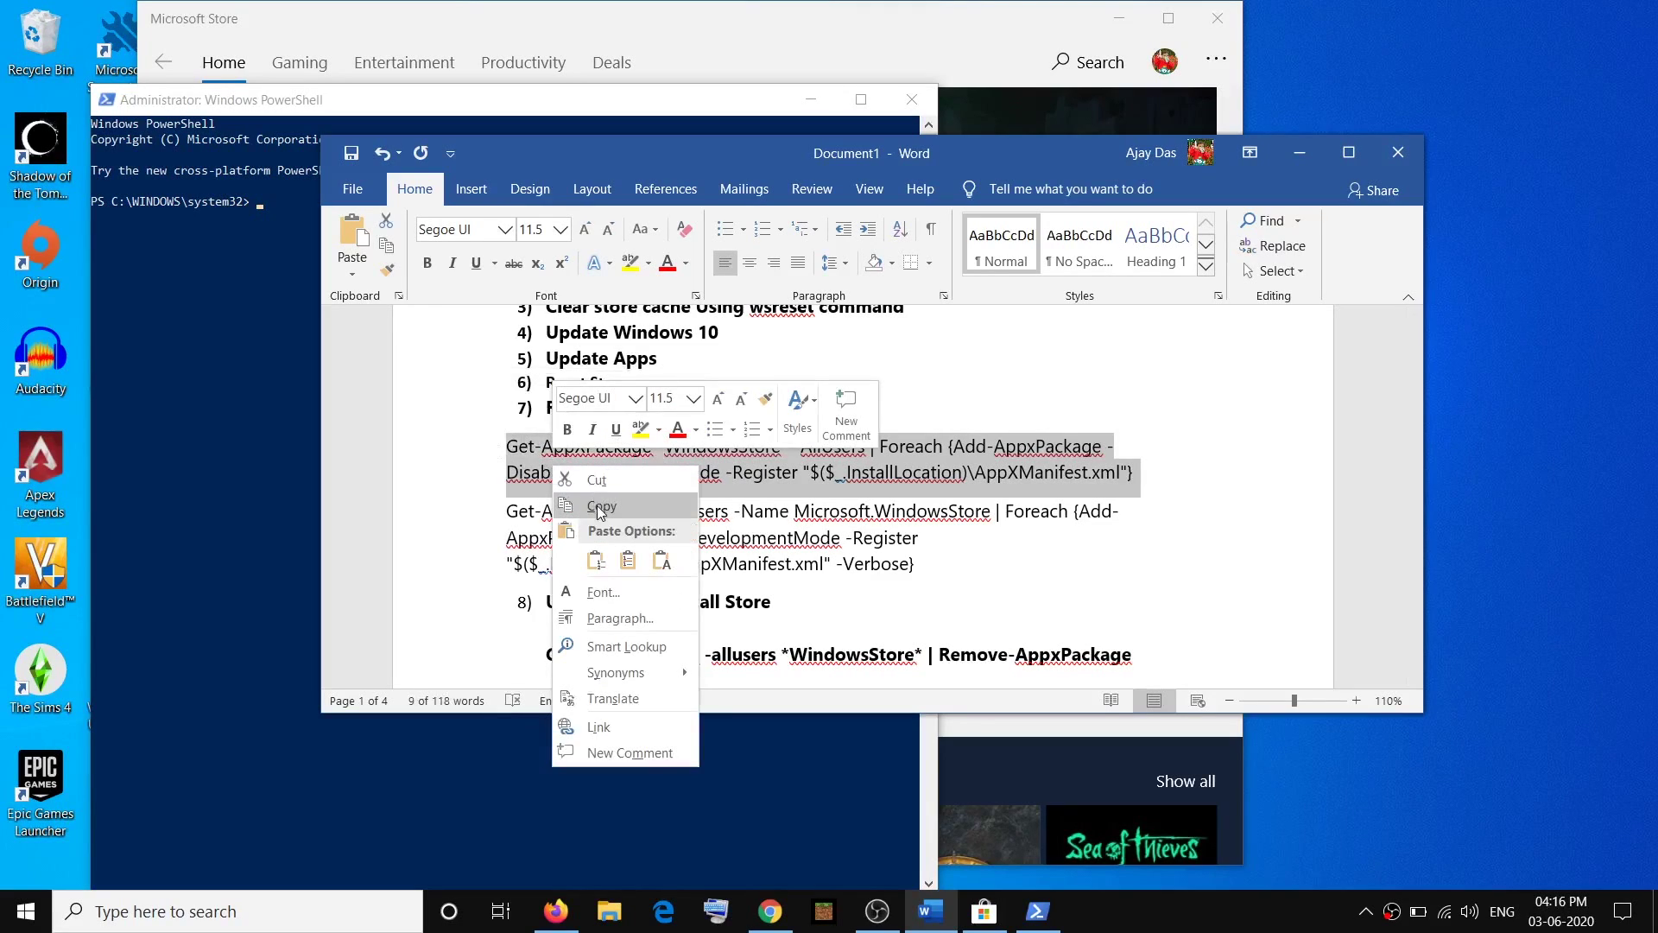
left_click(587, 509)
left_click(243, 261)
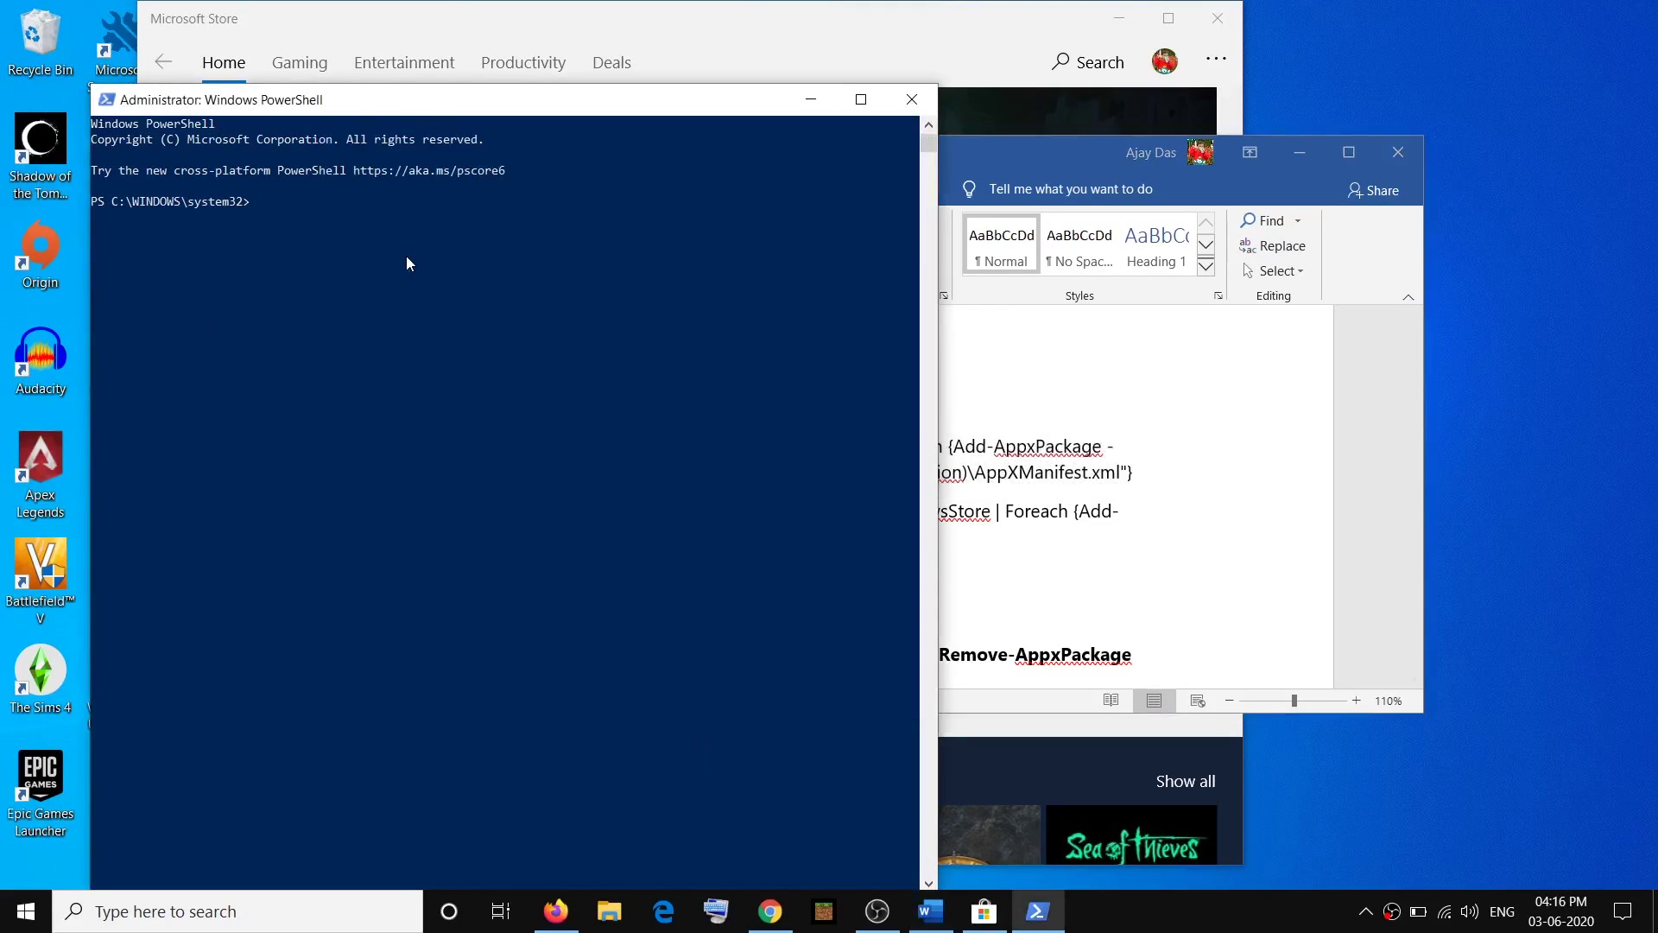
Paste and run both Get-AppXPackage re-registration commands, including the -Verbose one, in PowerShell.
right_click(406, 256)
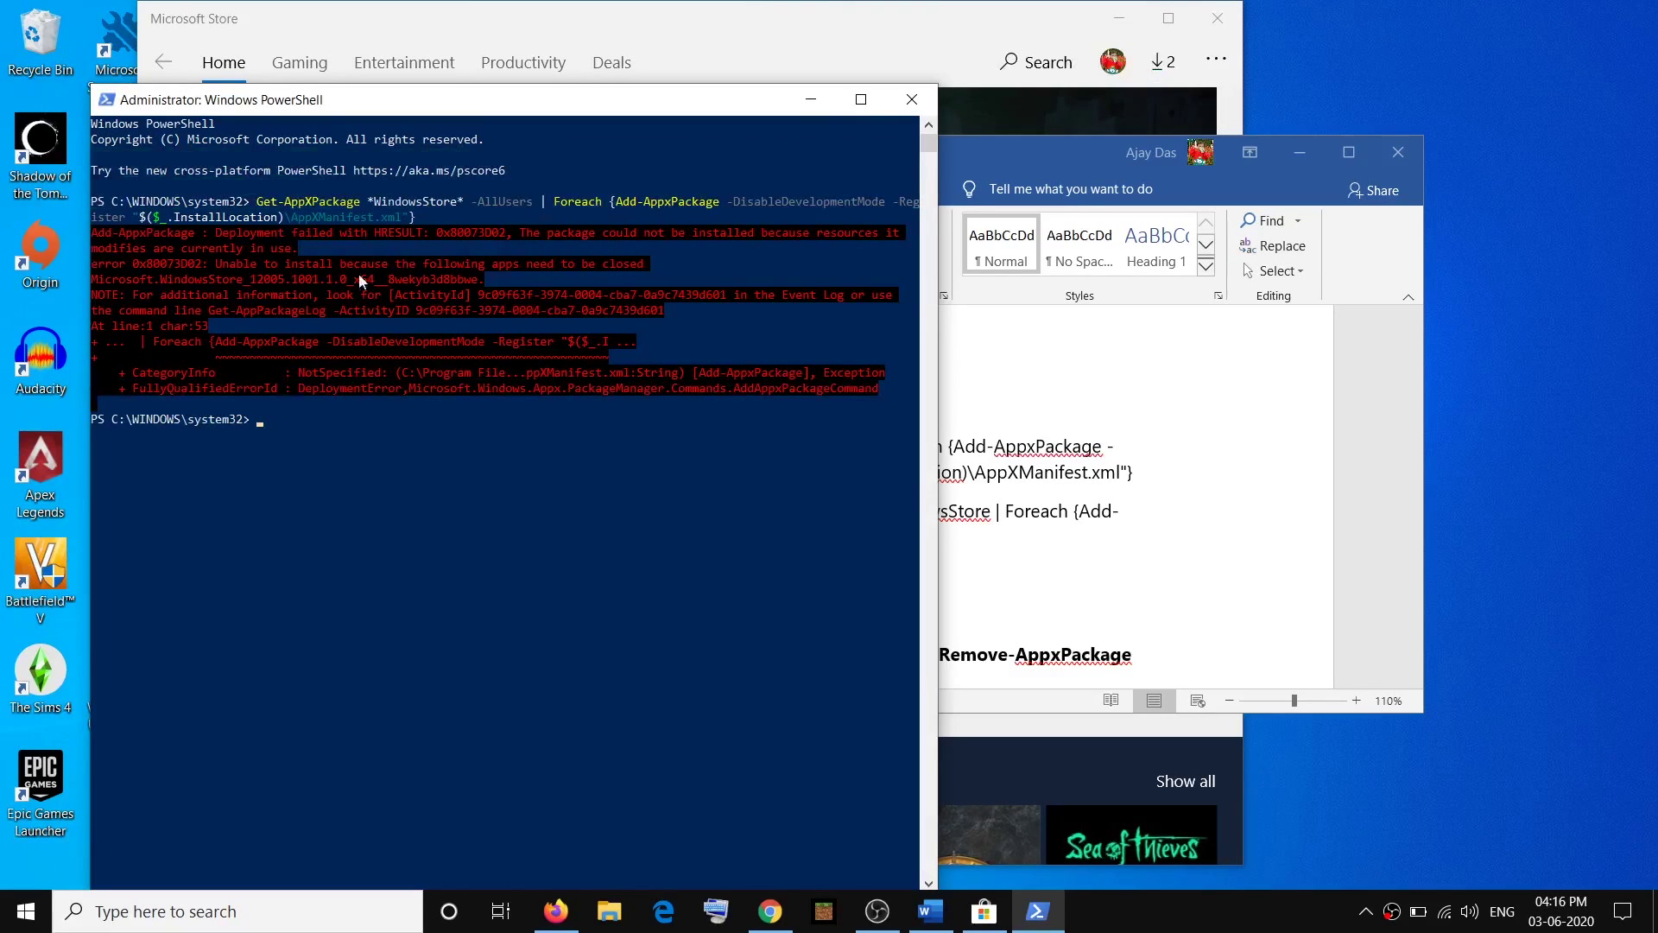
key("alt+Tab")
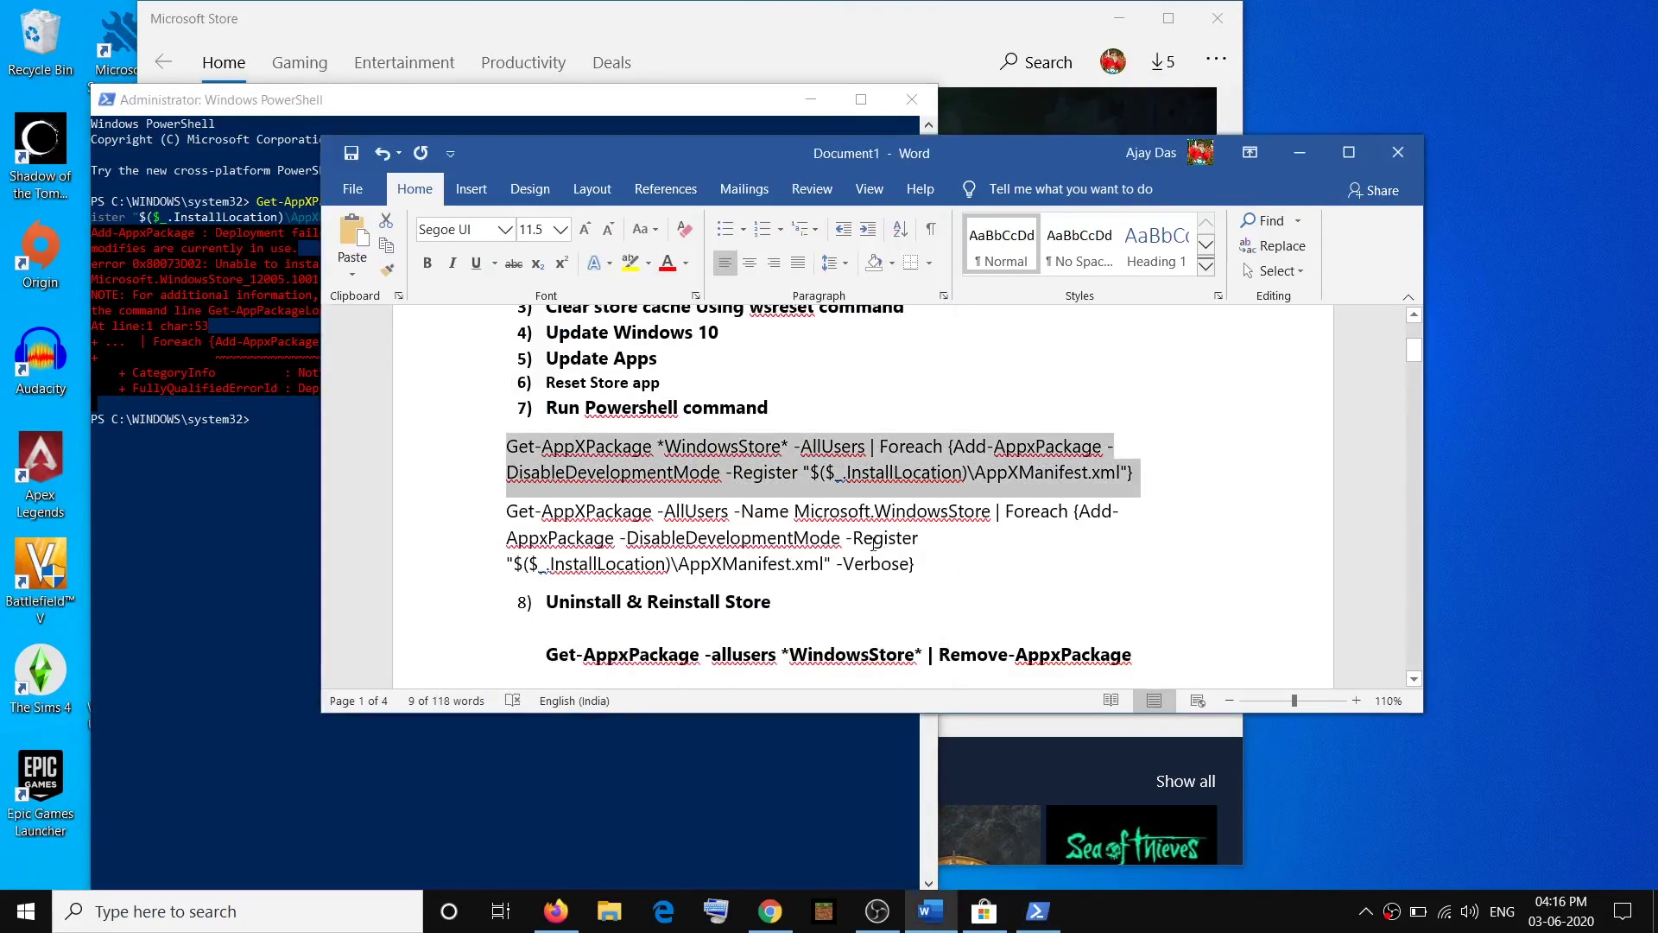
left_click_drag(937, 566, 512, 513)
left_click(278, 425)
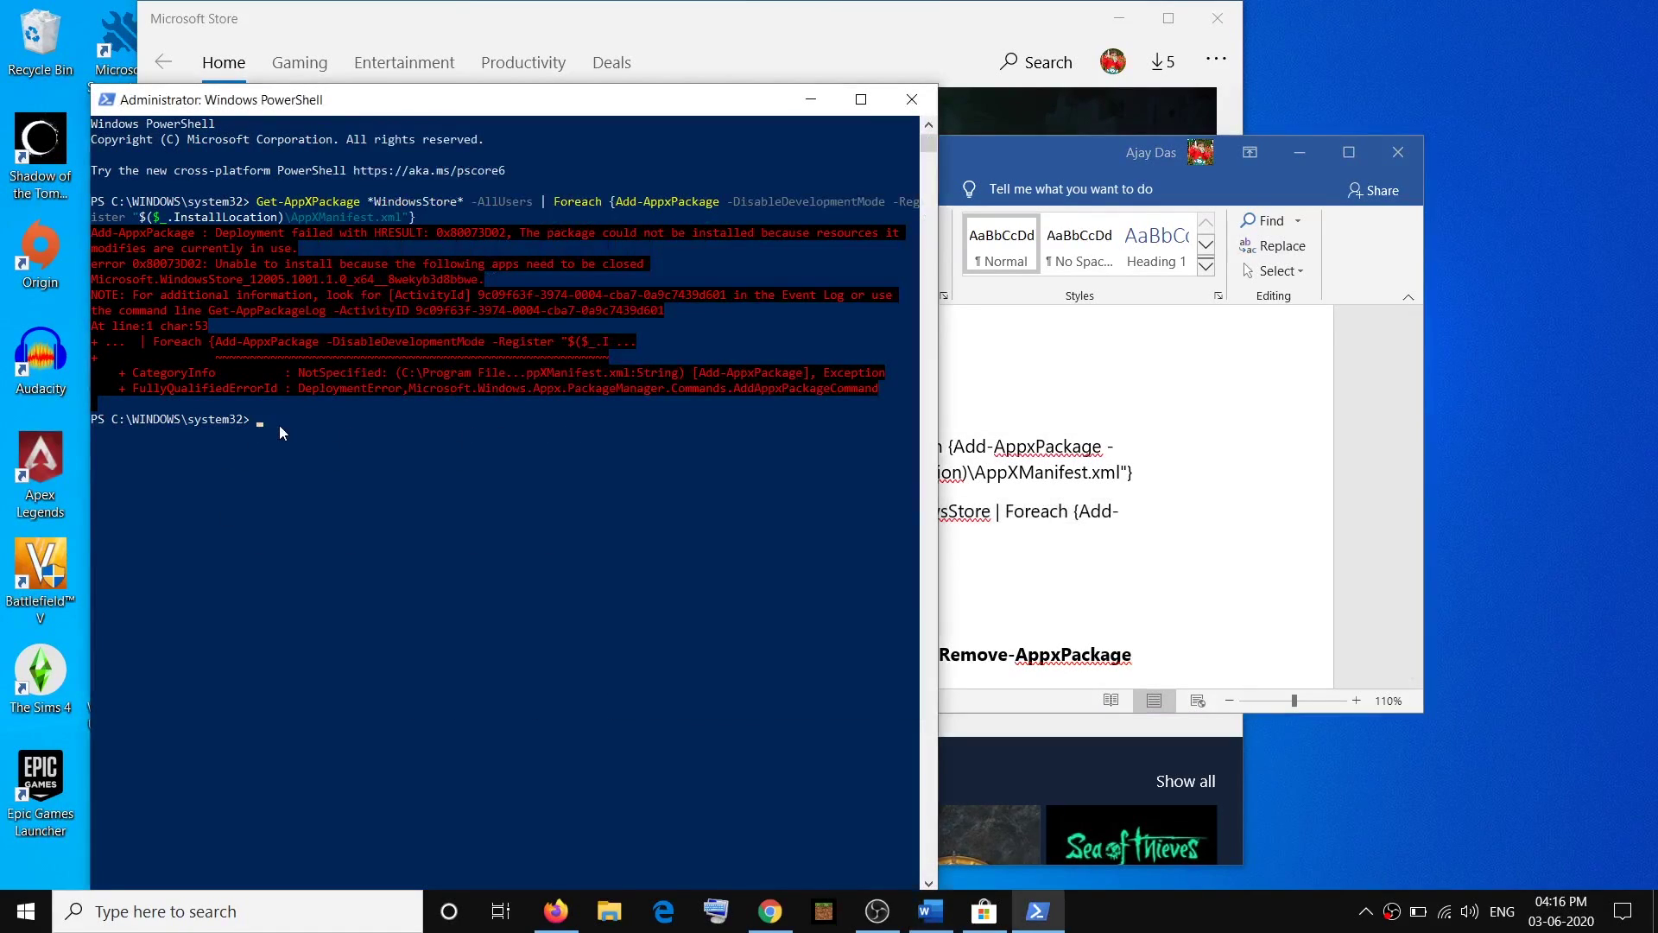
right_click(280, 424)
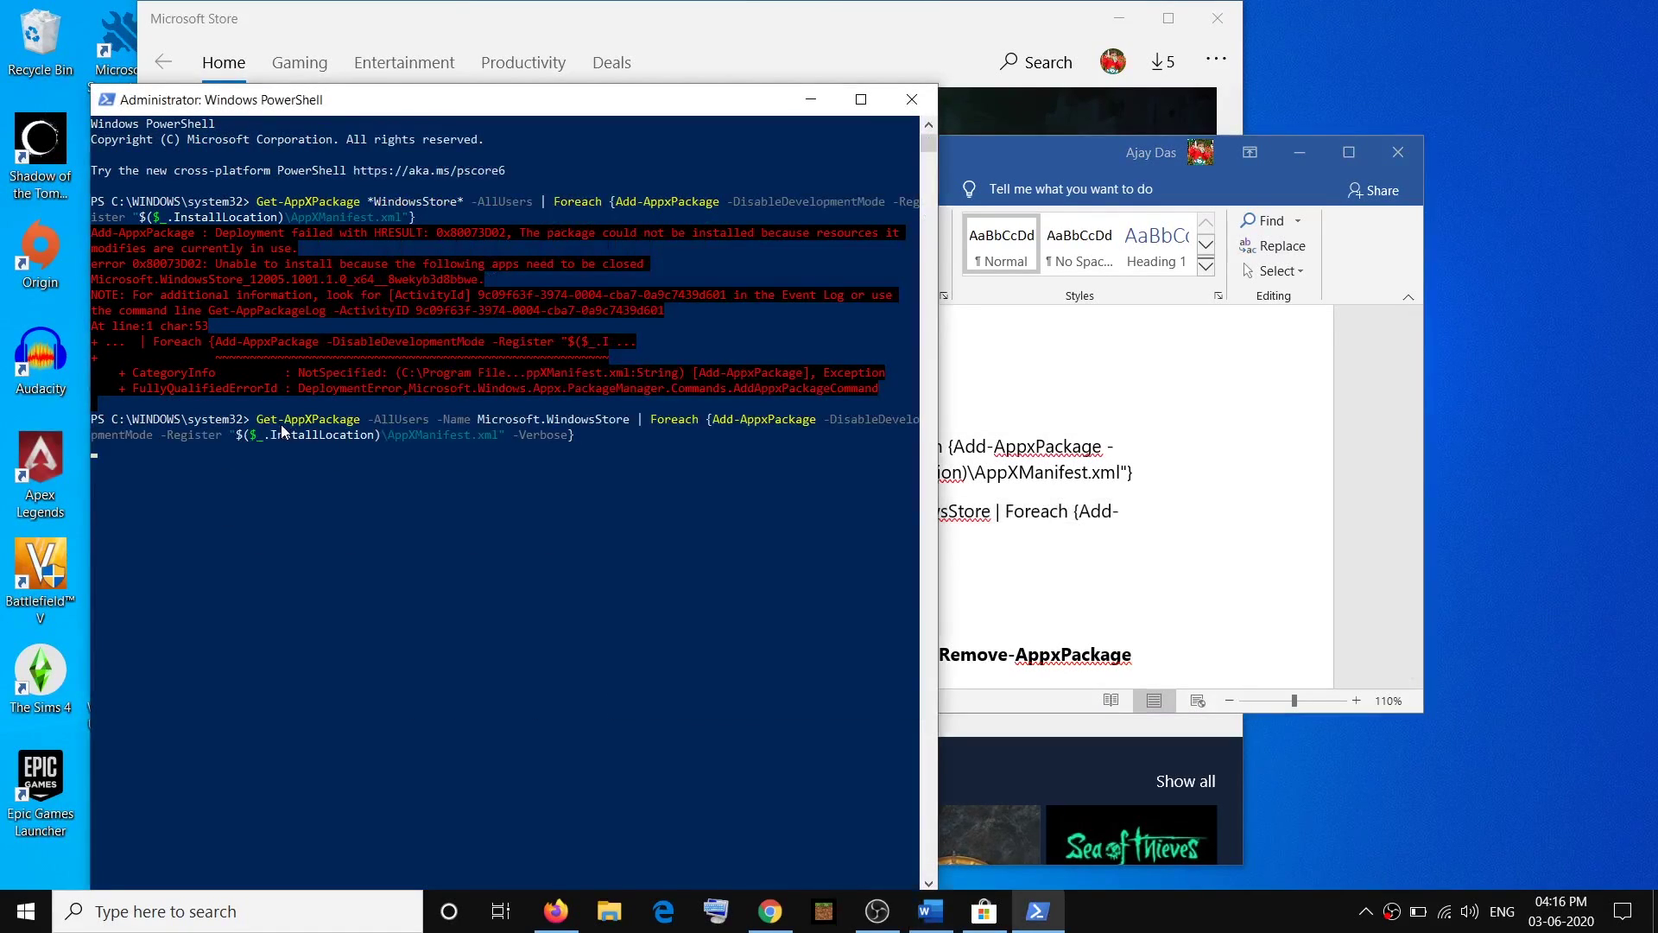
key("Return")
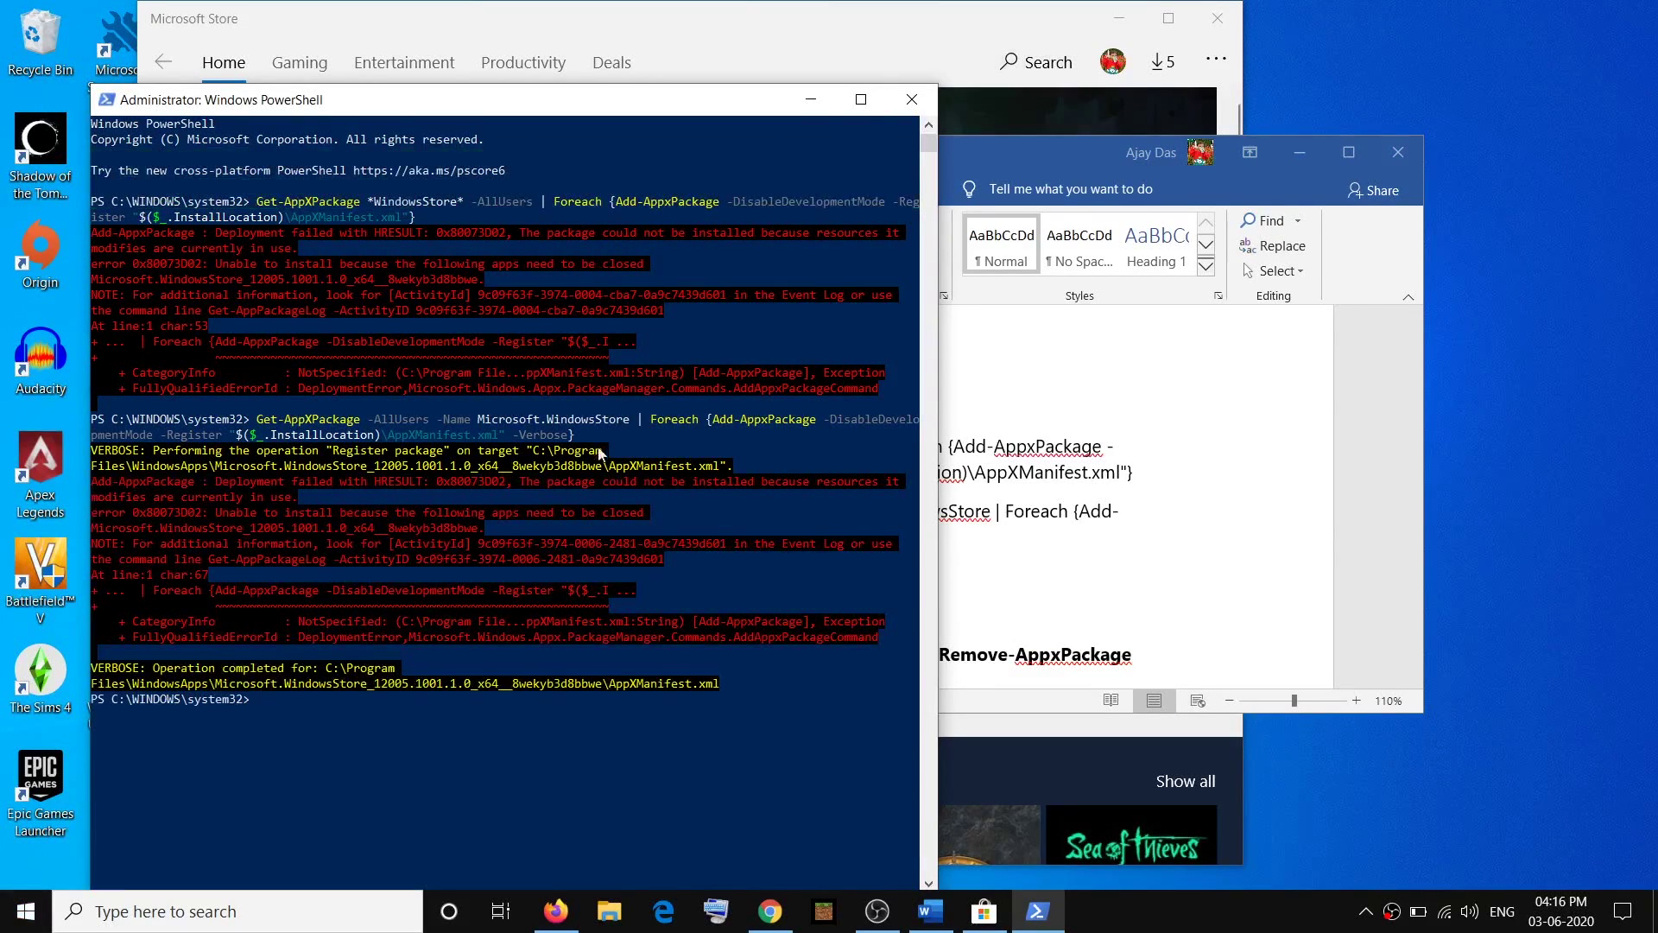
Back in Word, select the second command paragraph and scroll further down the checklist.
left_click(1068, 488)
triple_click(784, 514)
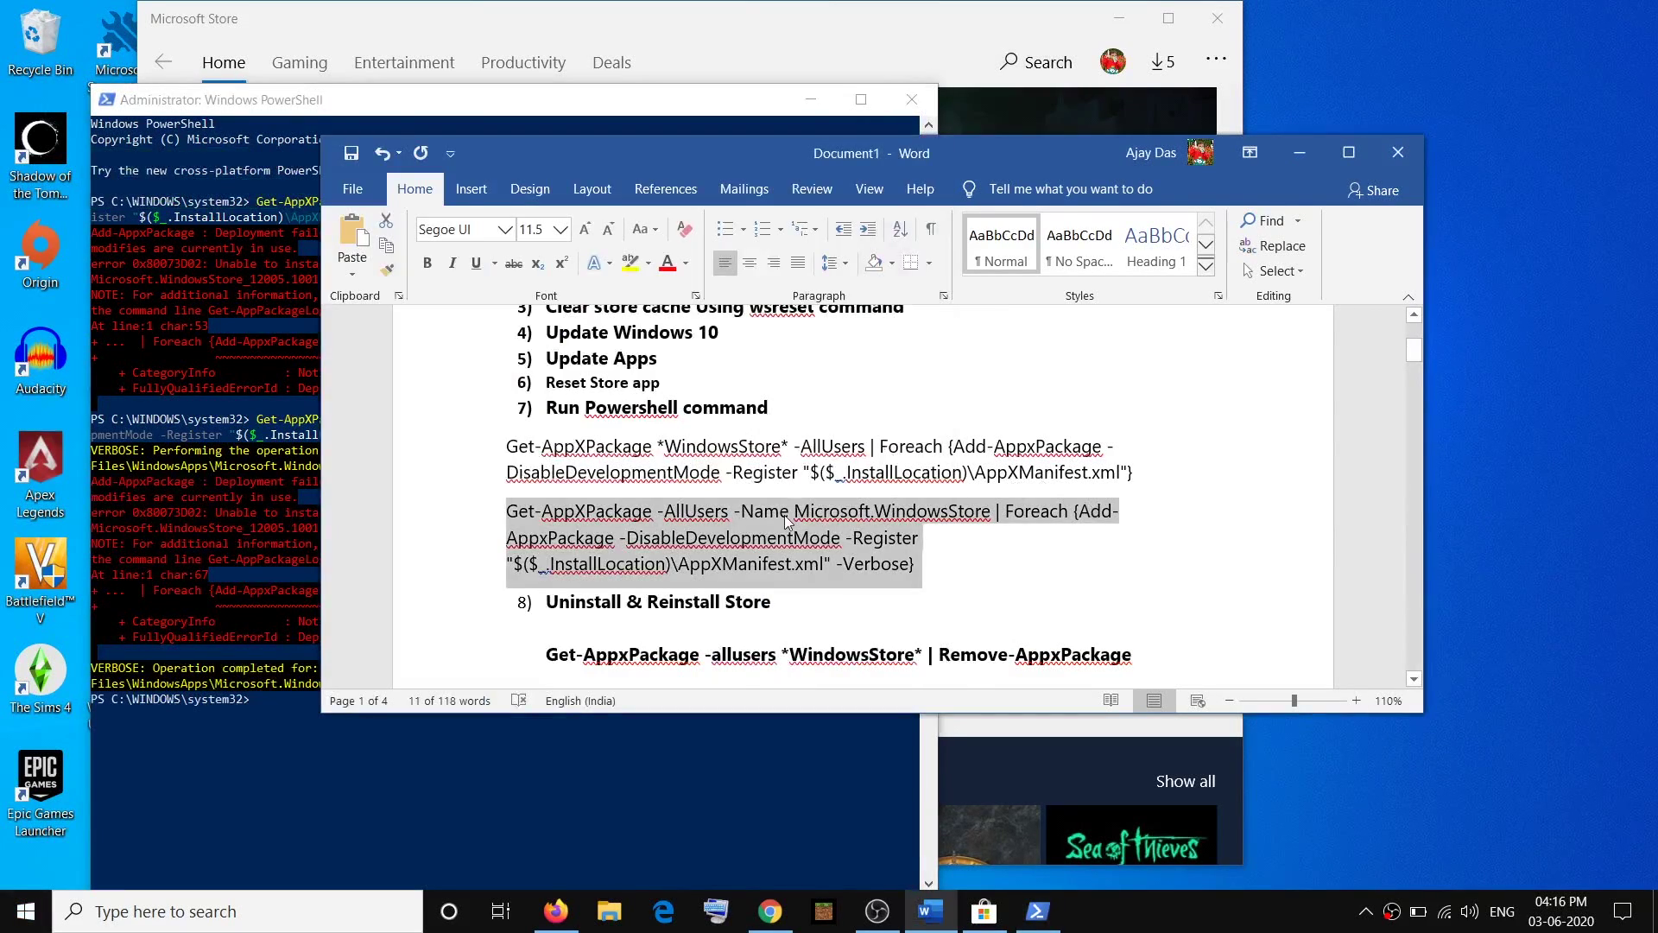
scroll(784, 515, "down", 2)
scroll(784, 515, "down", 1)
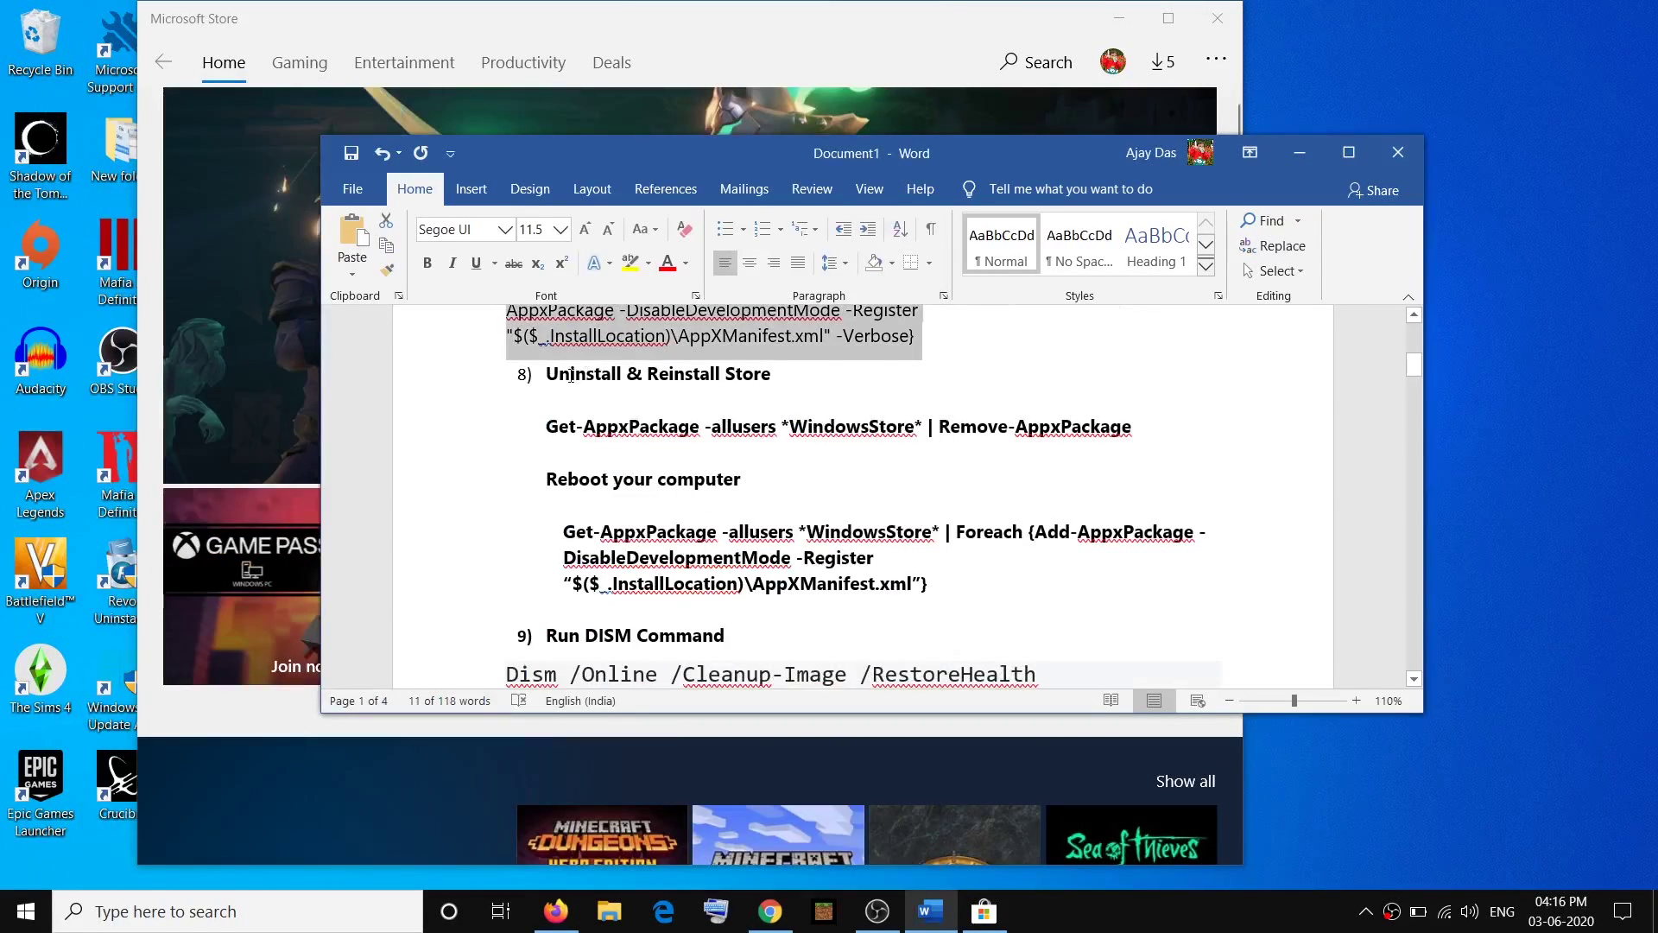
Copy the Get-AppxPackage | Remove-AppxPackage line and start Windows PowerShell as administrator.
triple_click(571, 376)
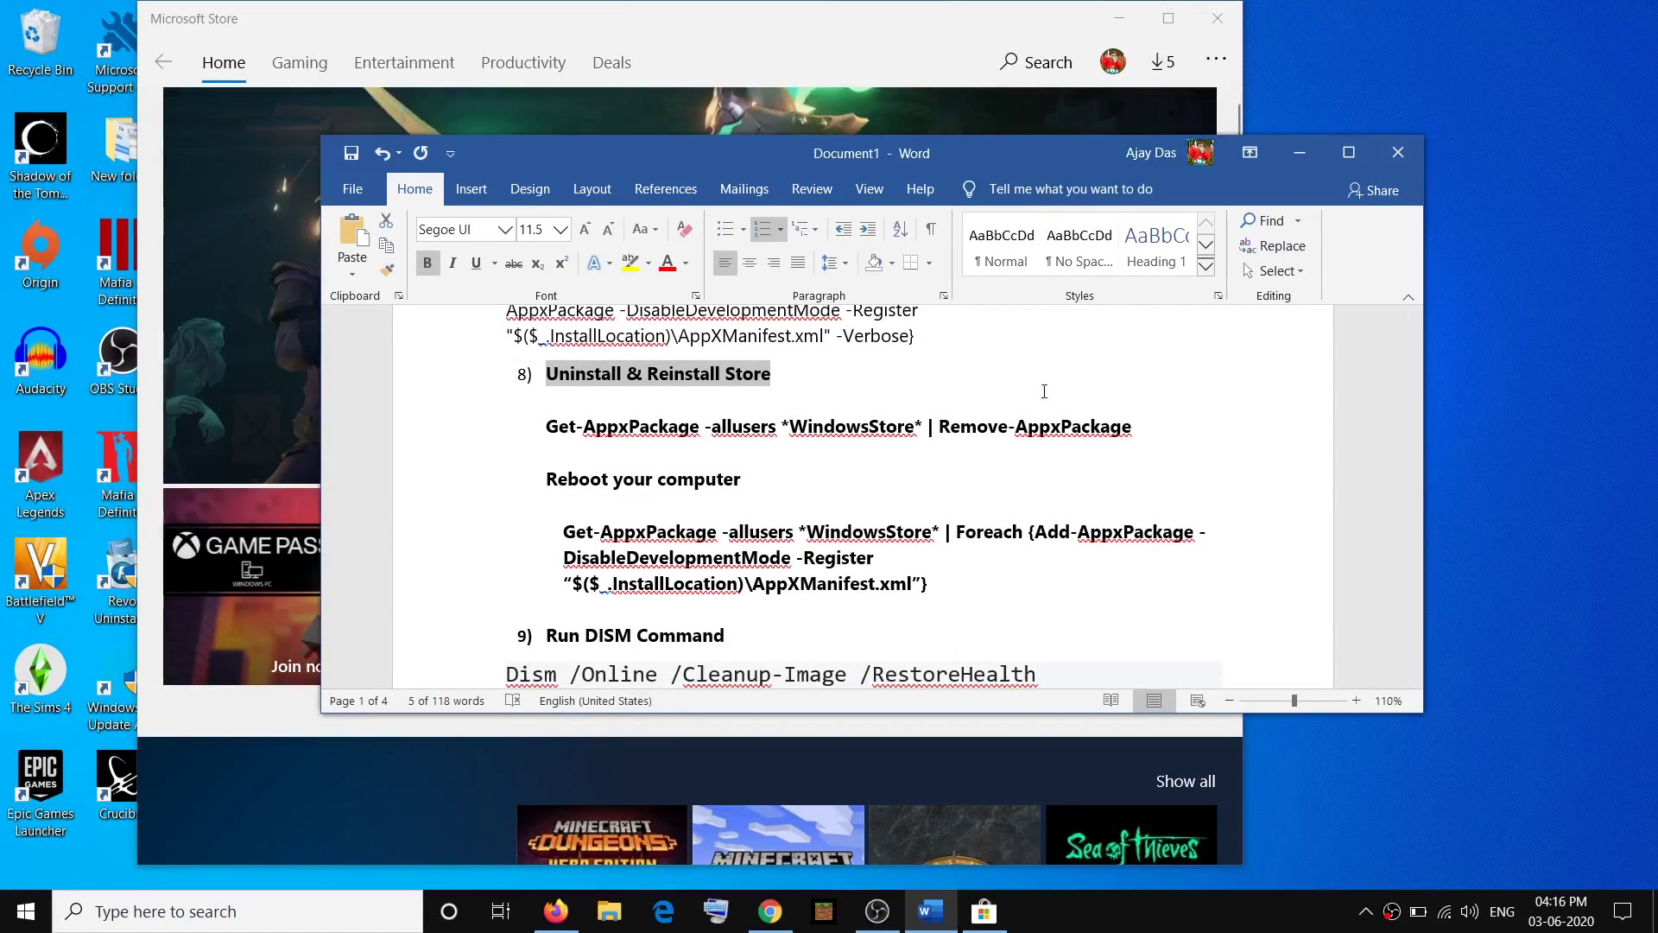
left_click_drag(1160, 428, 571, 430)
key("ctrl+c")
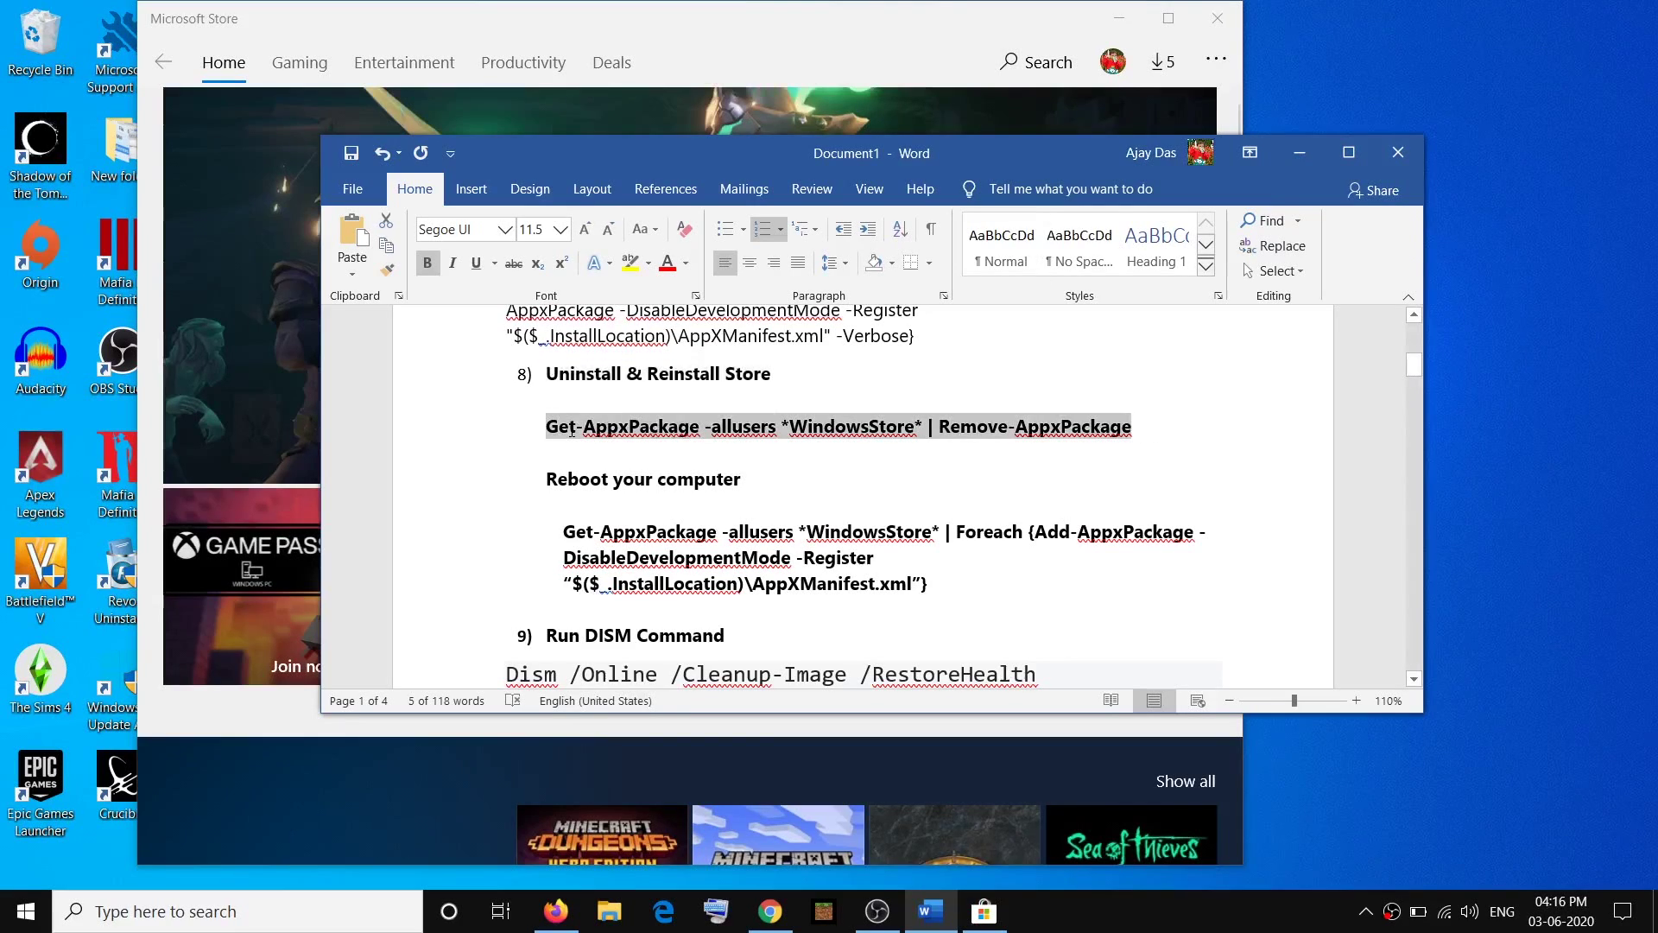
left_click(202, 913)
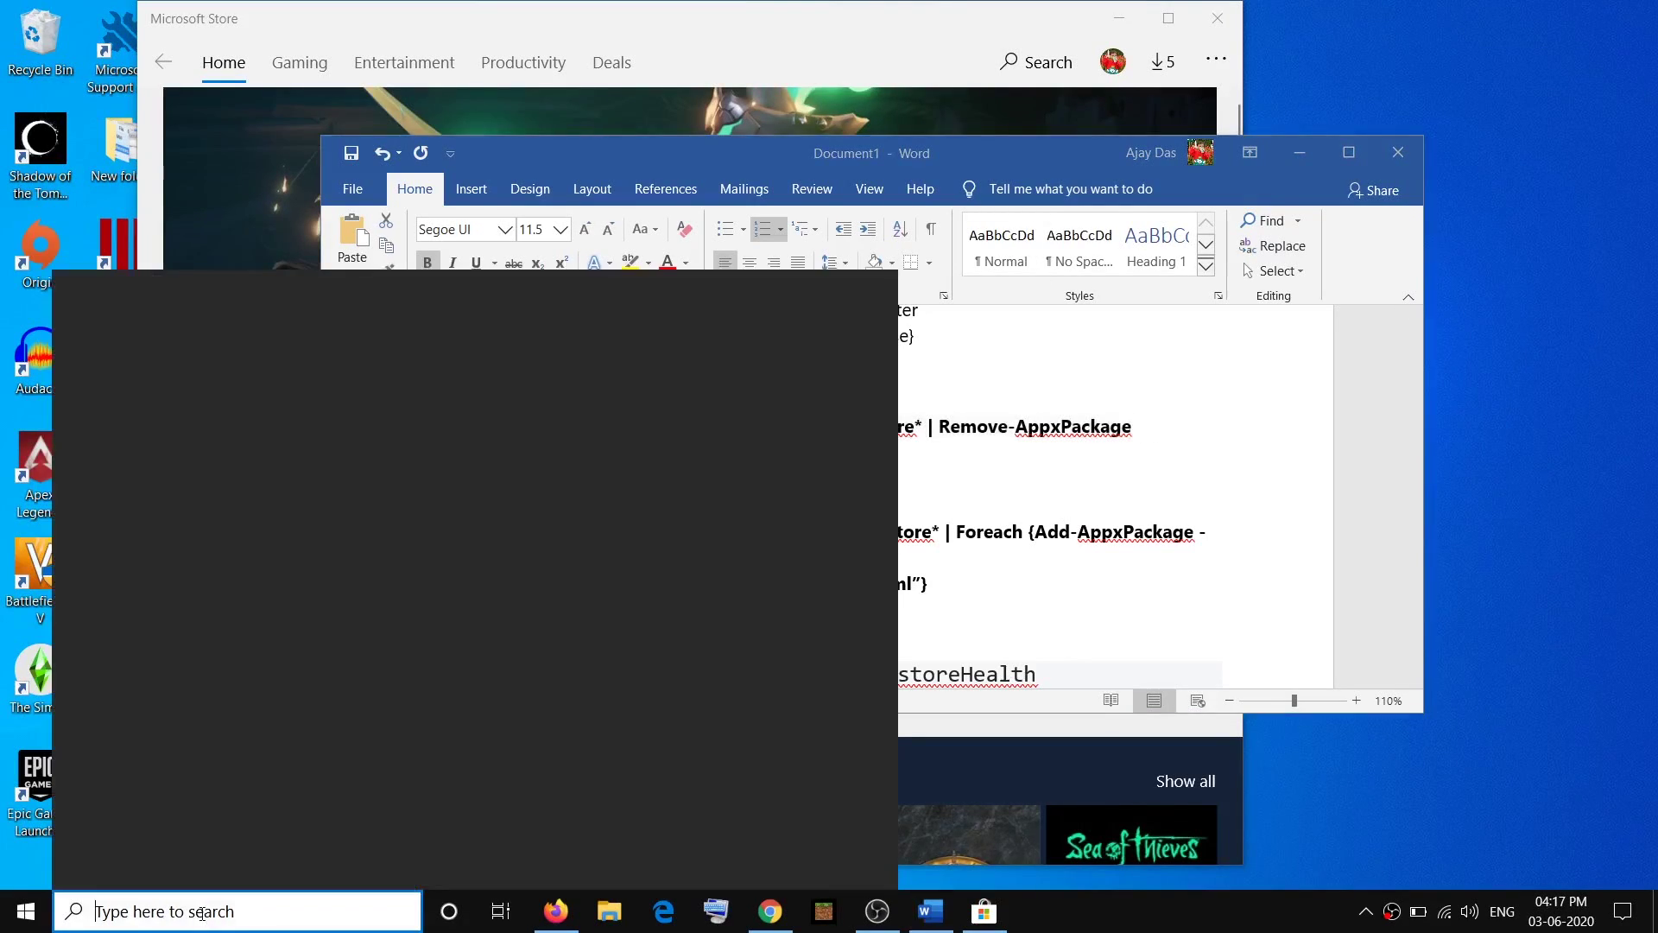
type("powershell")
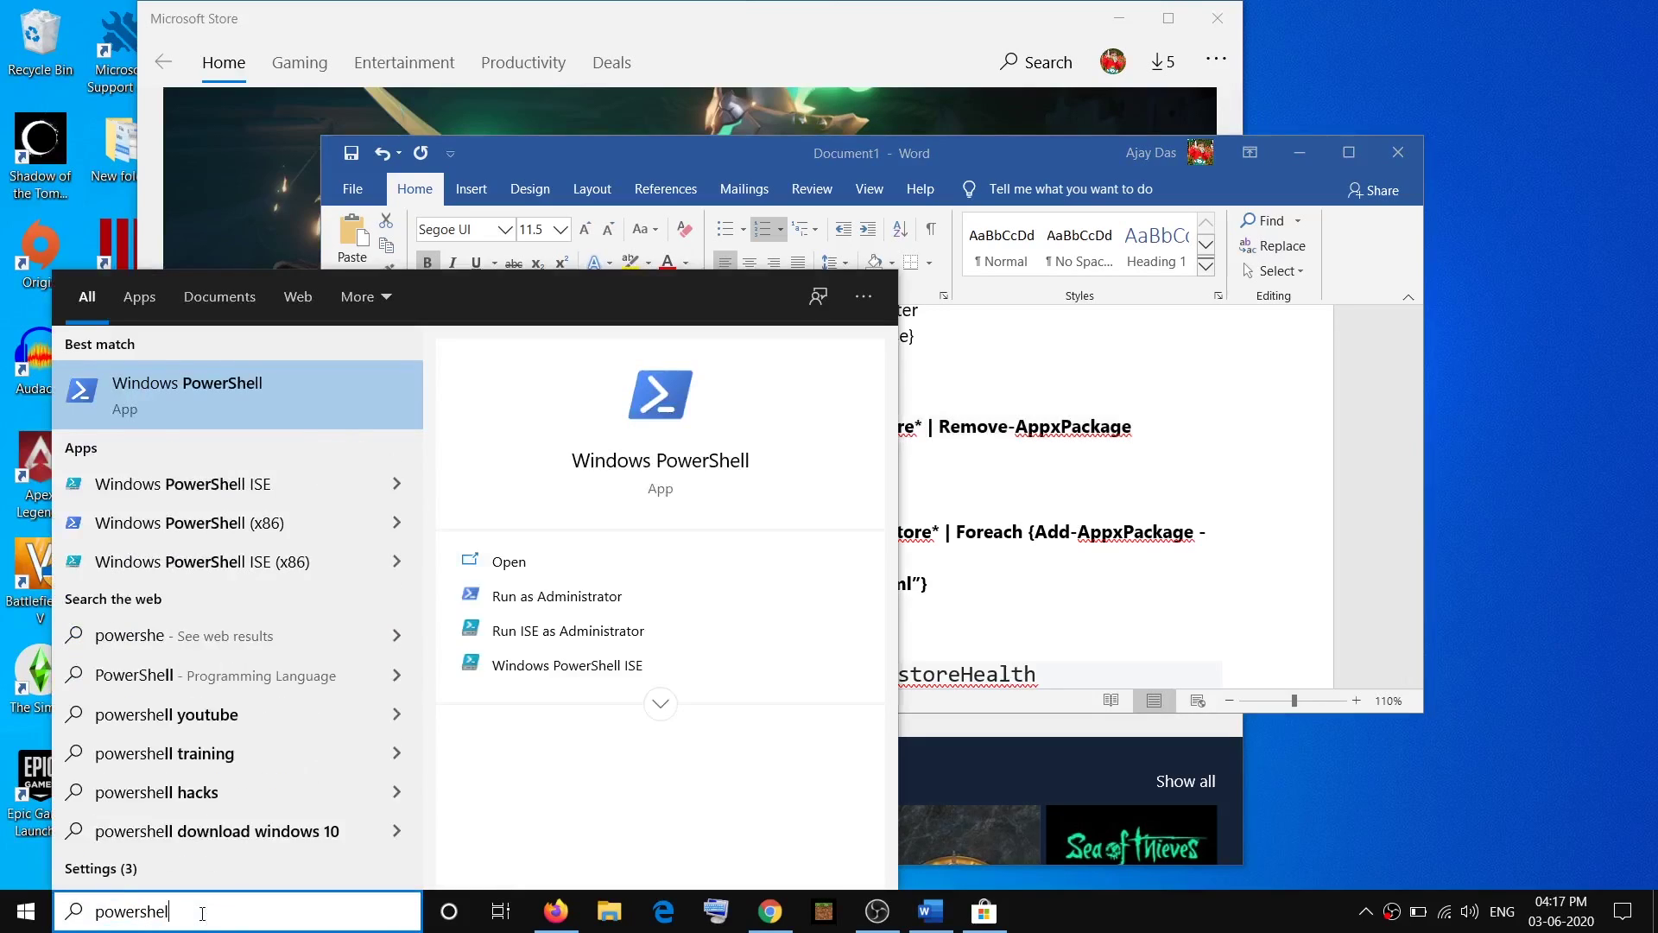
right_click(242, 395)
left_click(315, 419)
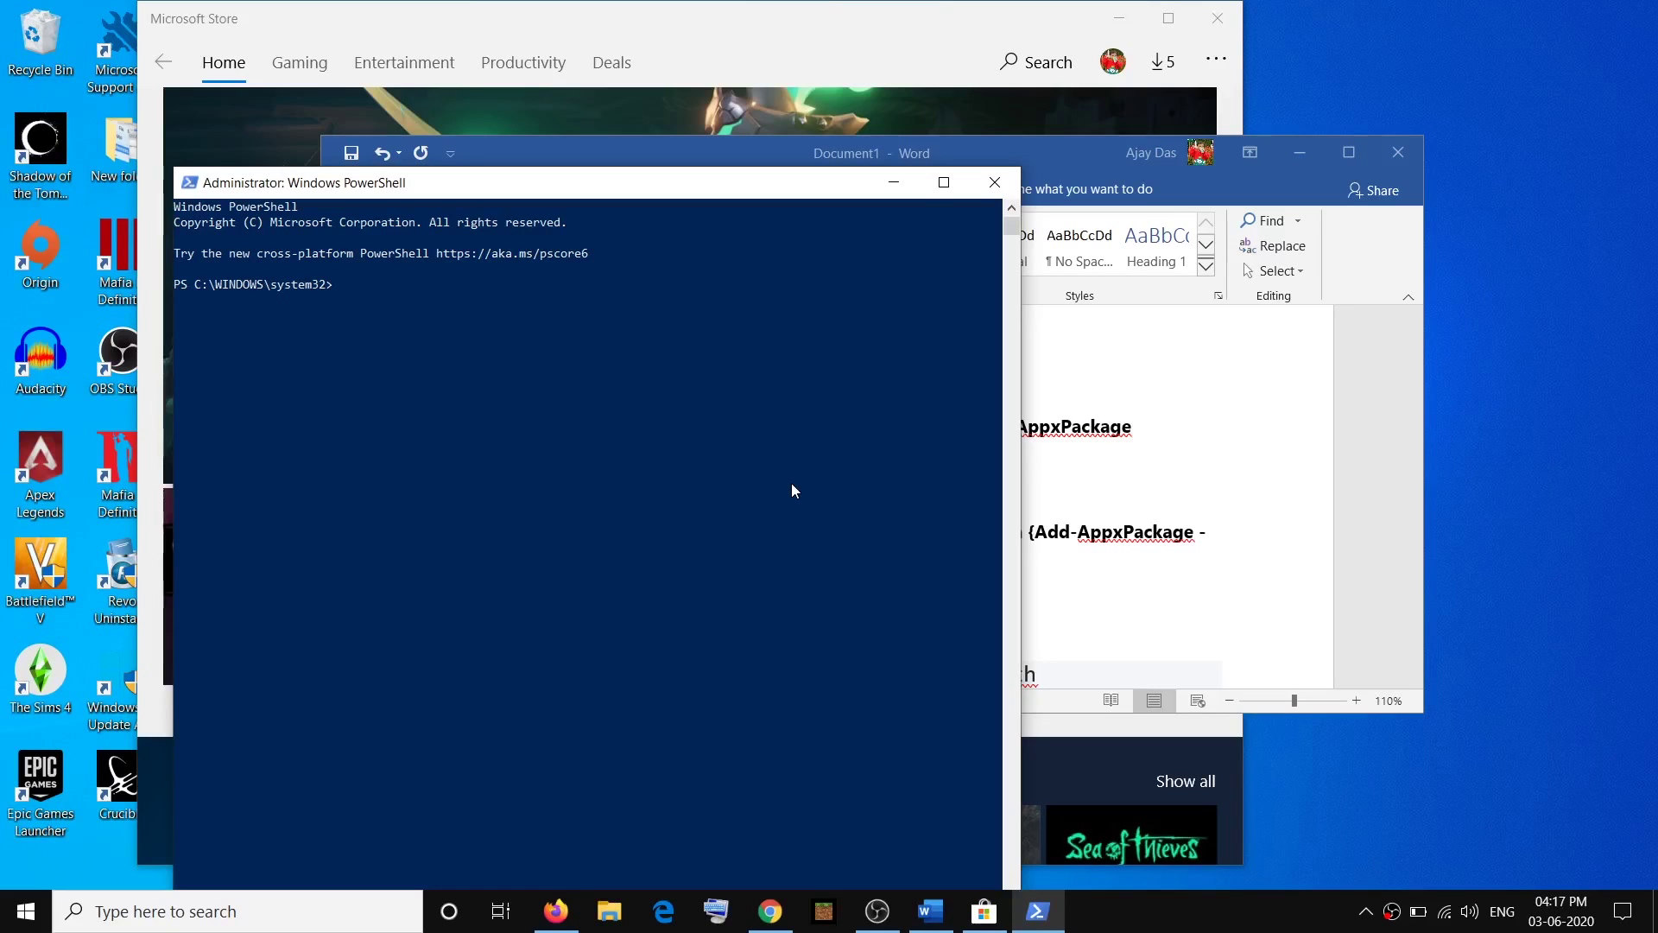
Paste and run the Remove-AppxPackage command in the admin console, uninstalling Microsoft Store.
right_click(792, 490)
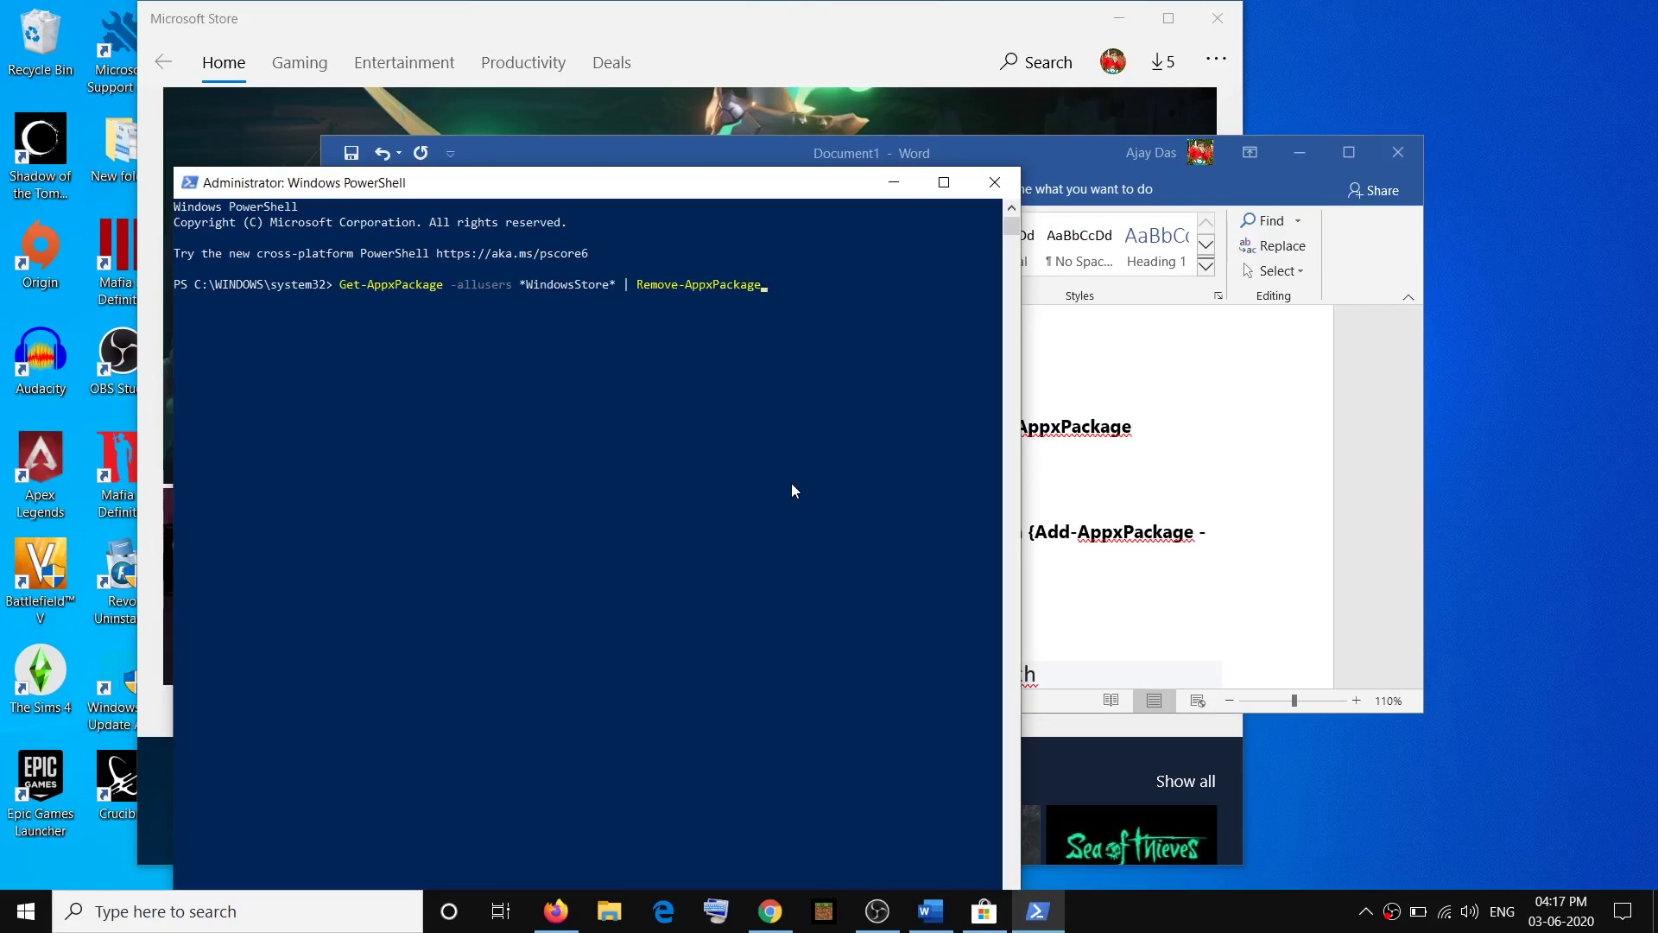
left_click_drag(722, 26, 946, 75)
left_click_drag(241, 182, 135, 178)
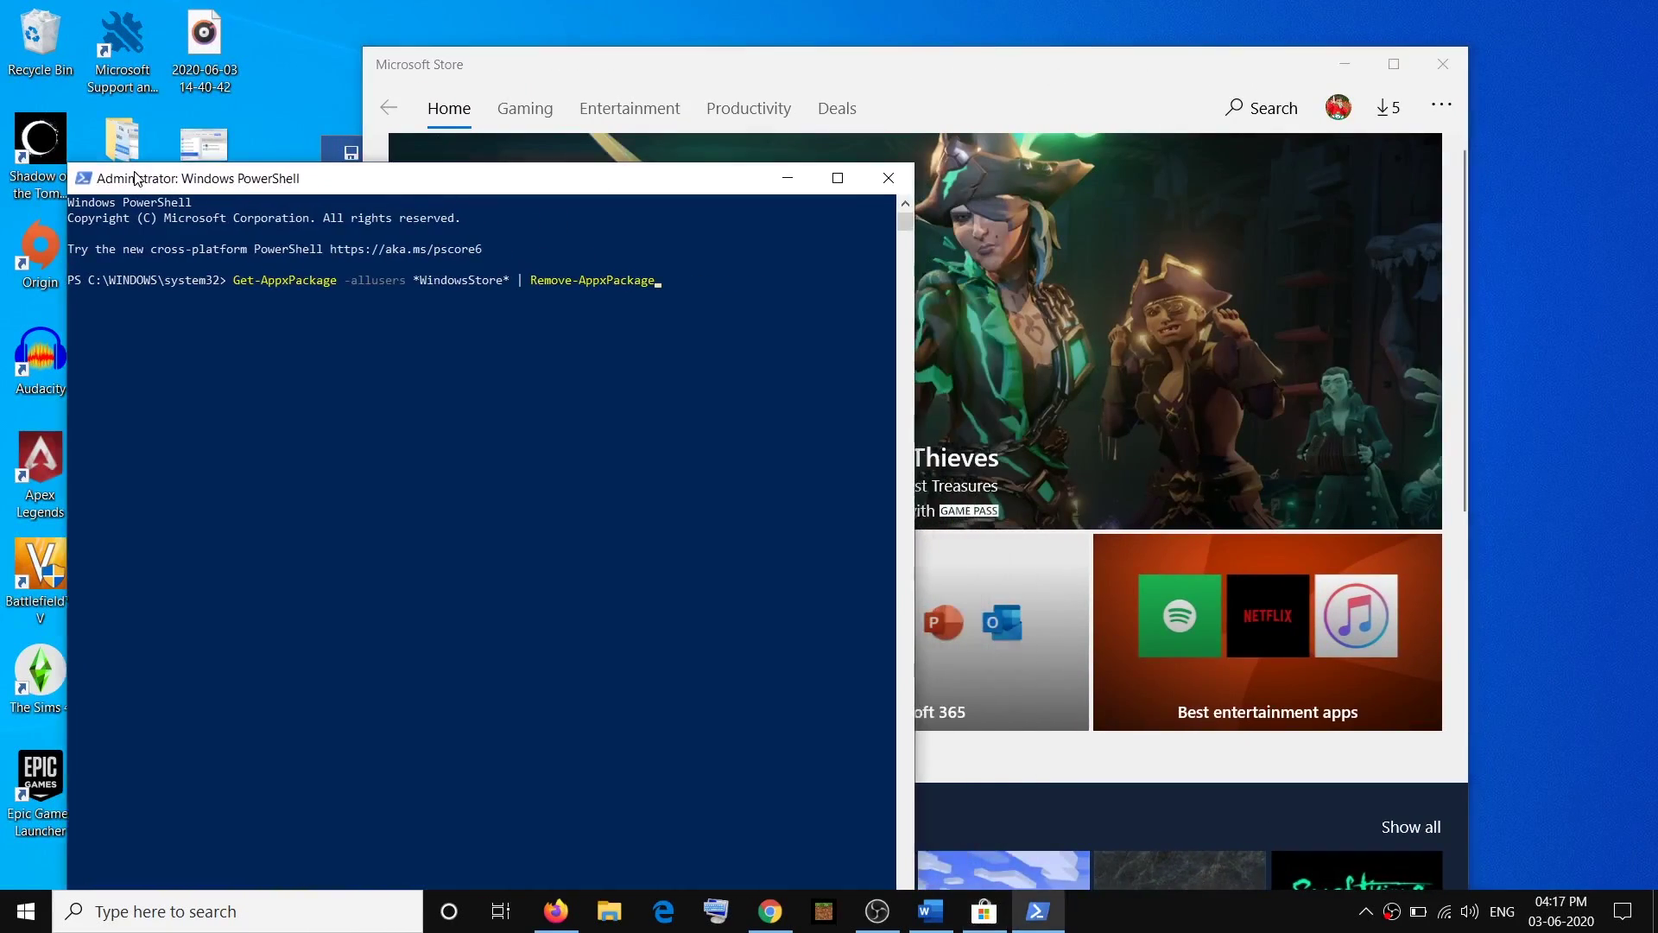
left_click(696, 292)
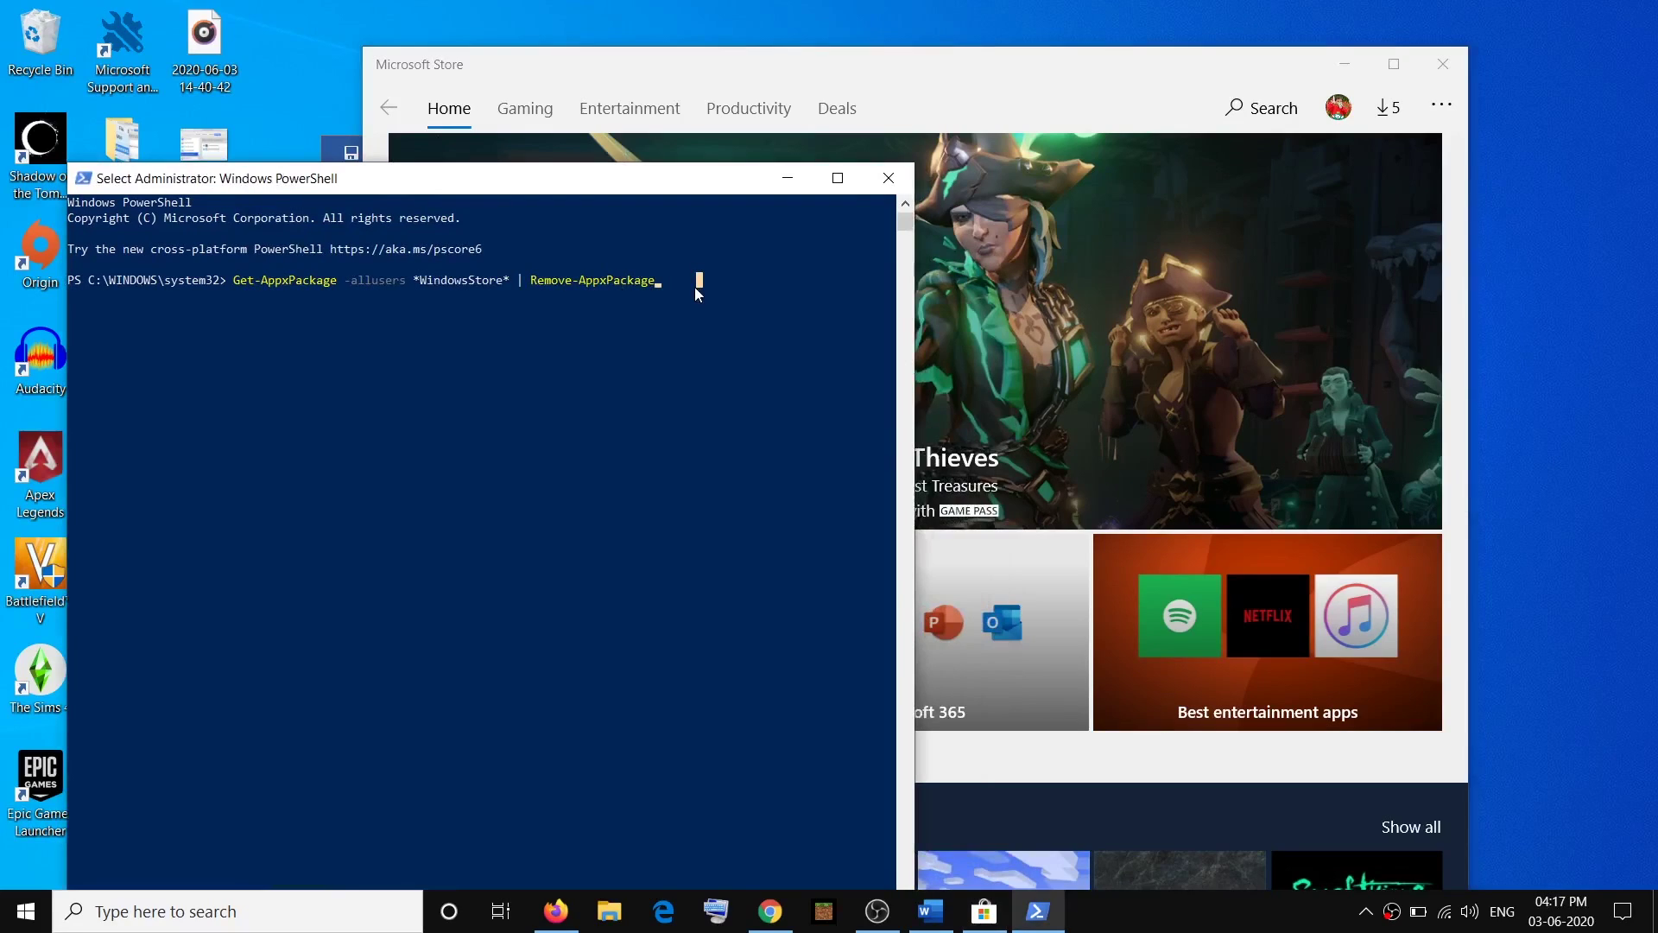
key("Escape")
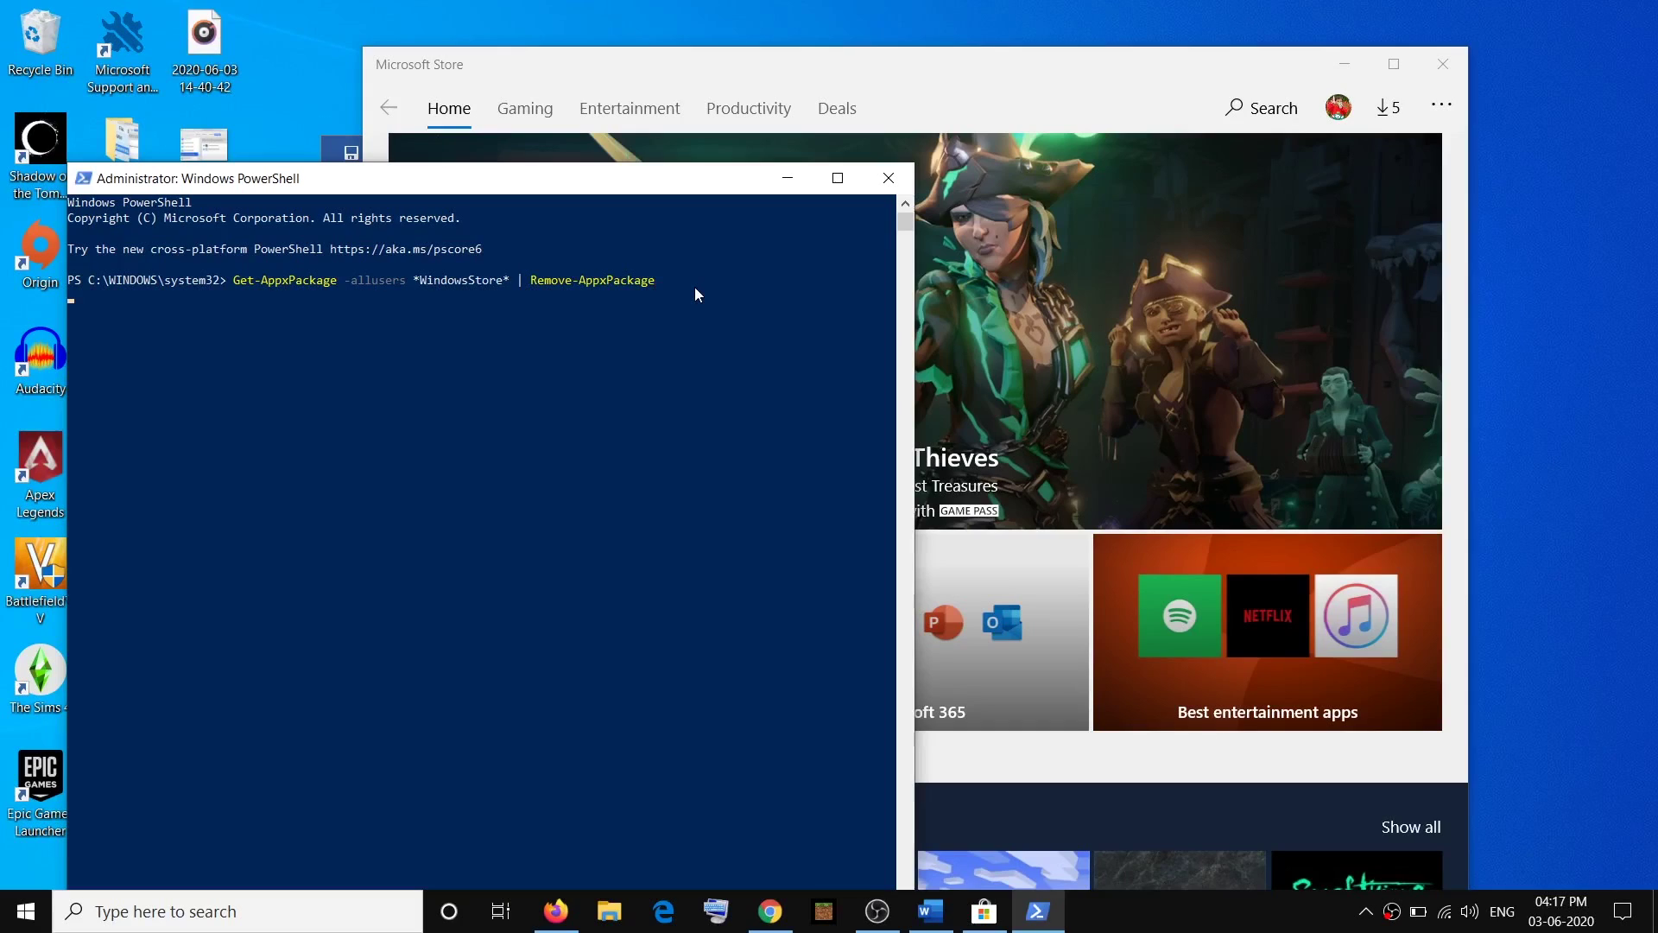
key("Return")
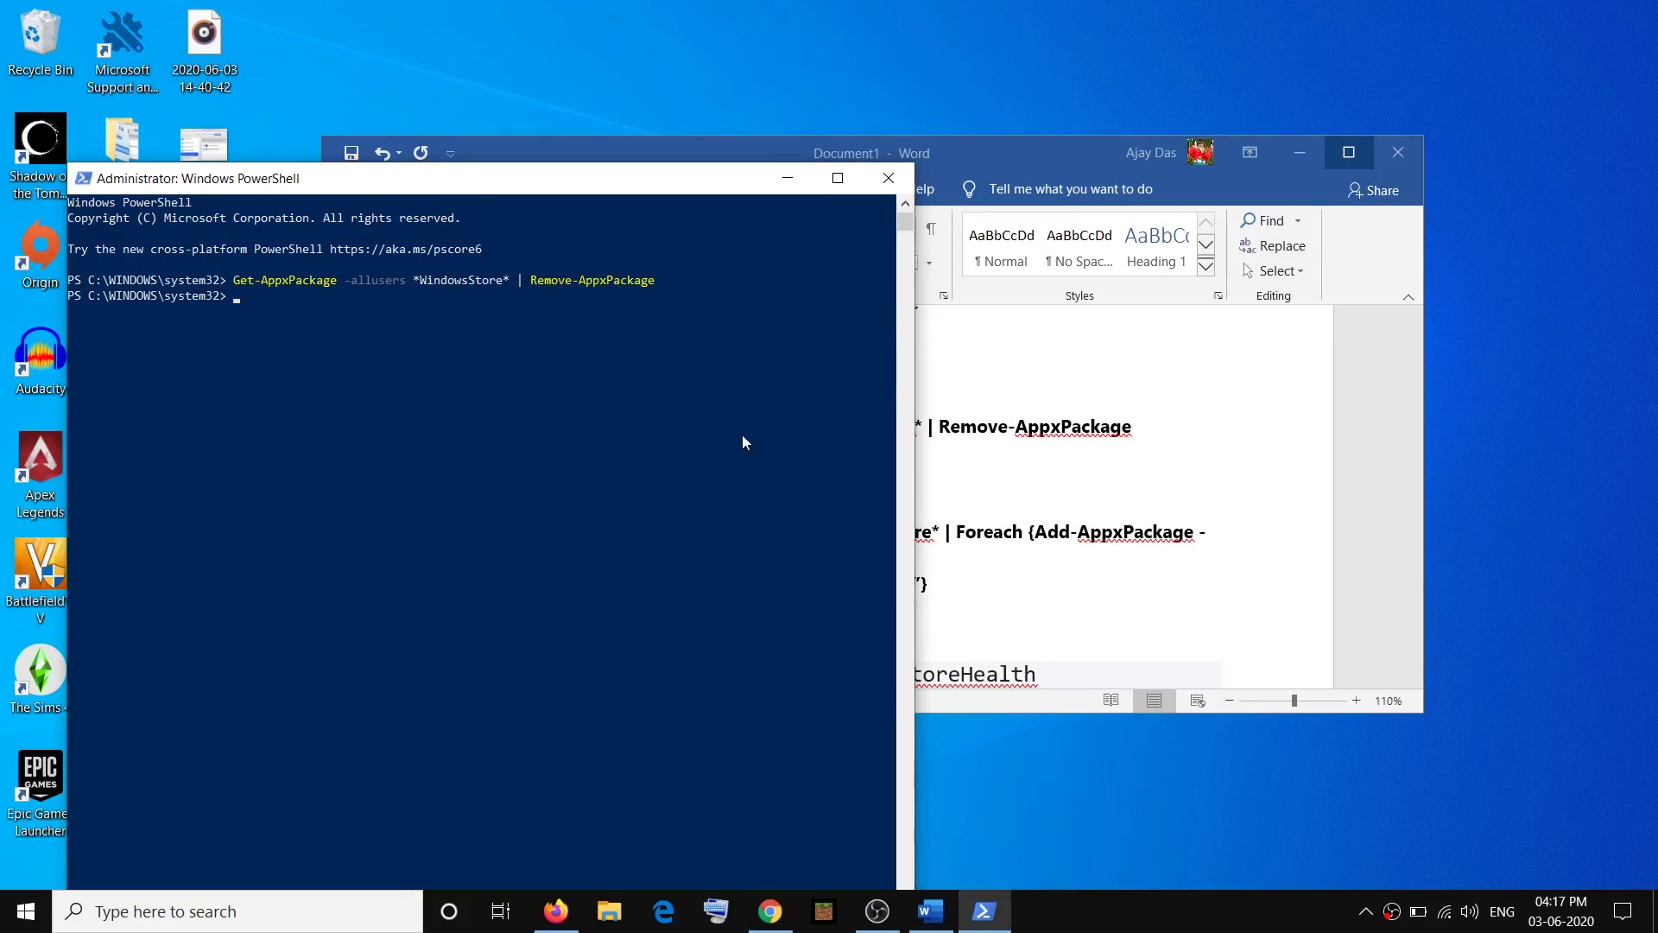
left_click(210, 917)
Try launching Microsoft Store from a 'store' search.
type("s")
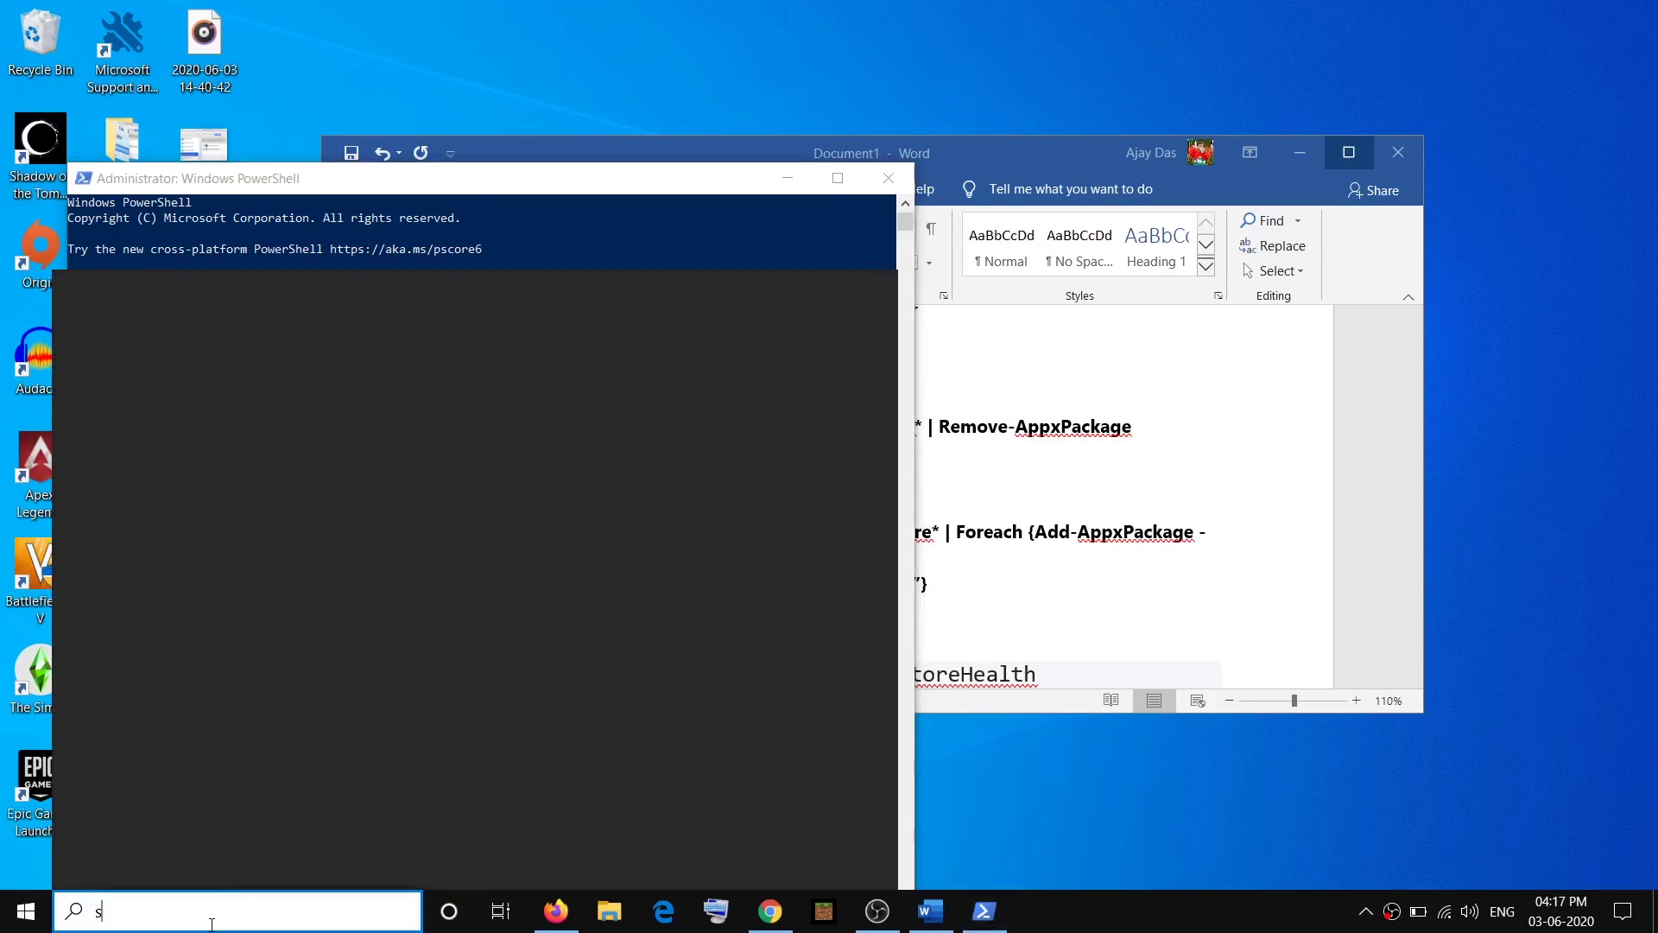
type("tore")
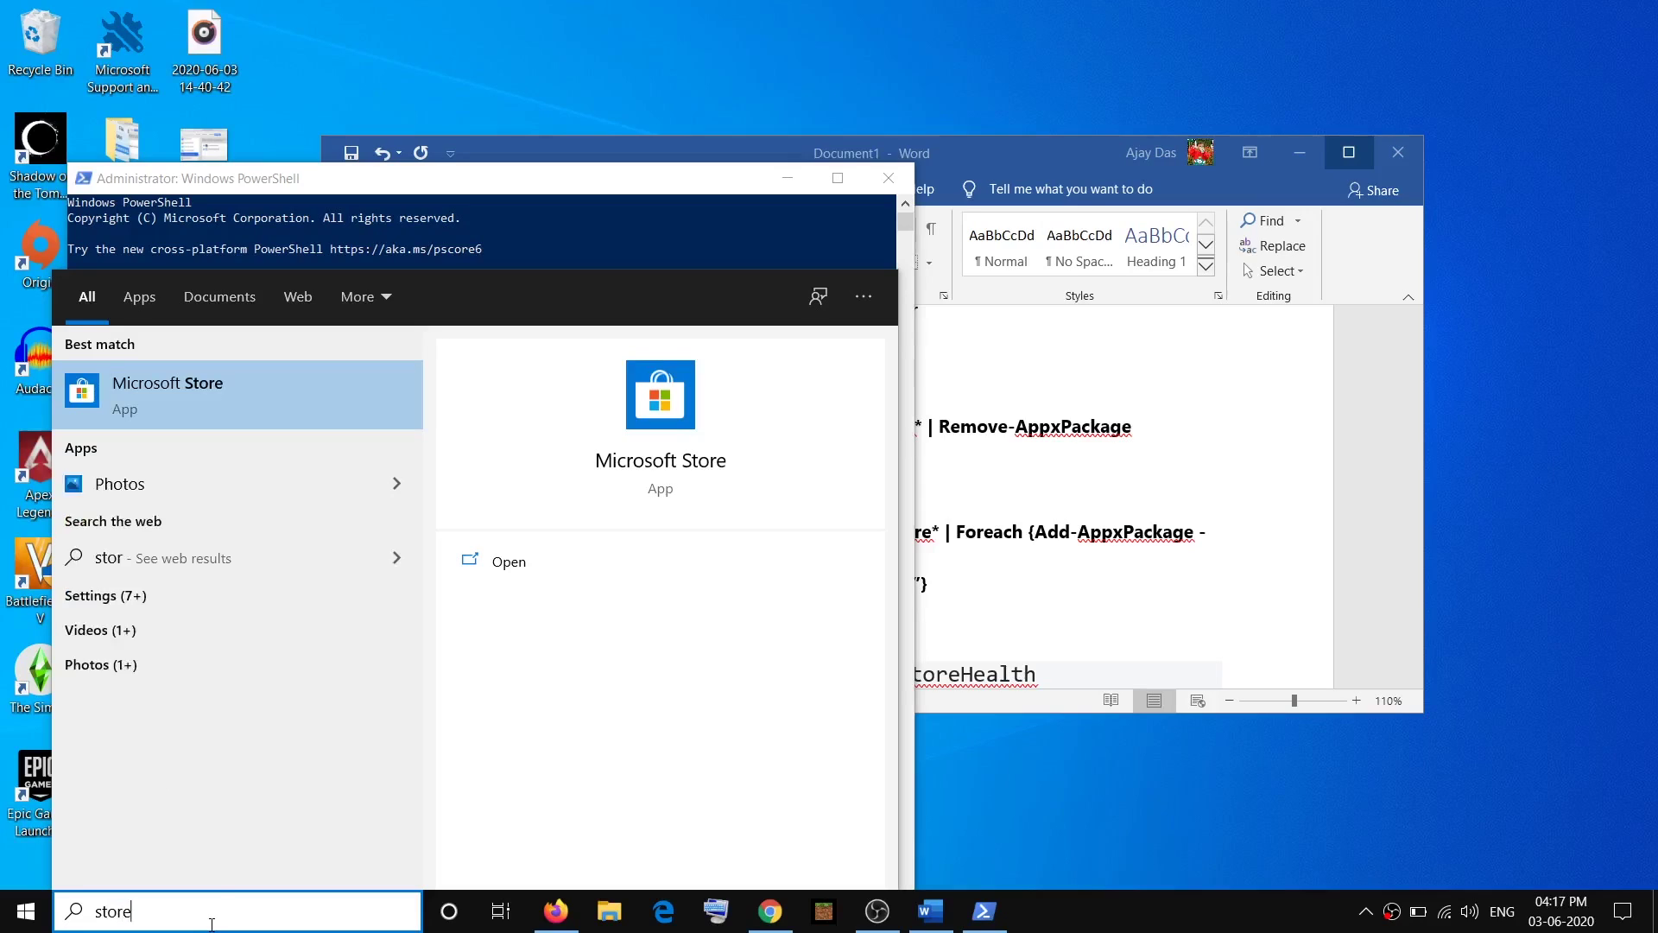
left_click(189, 394)
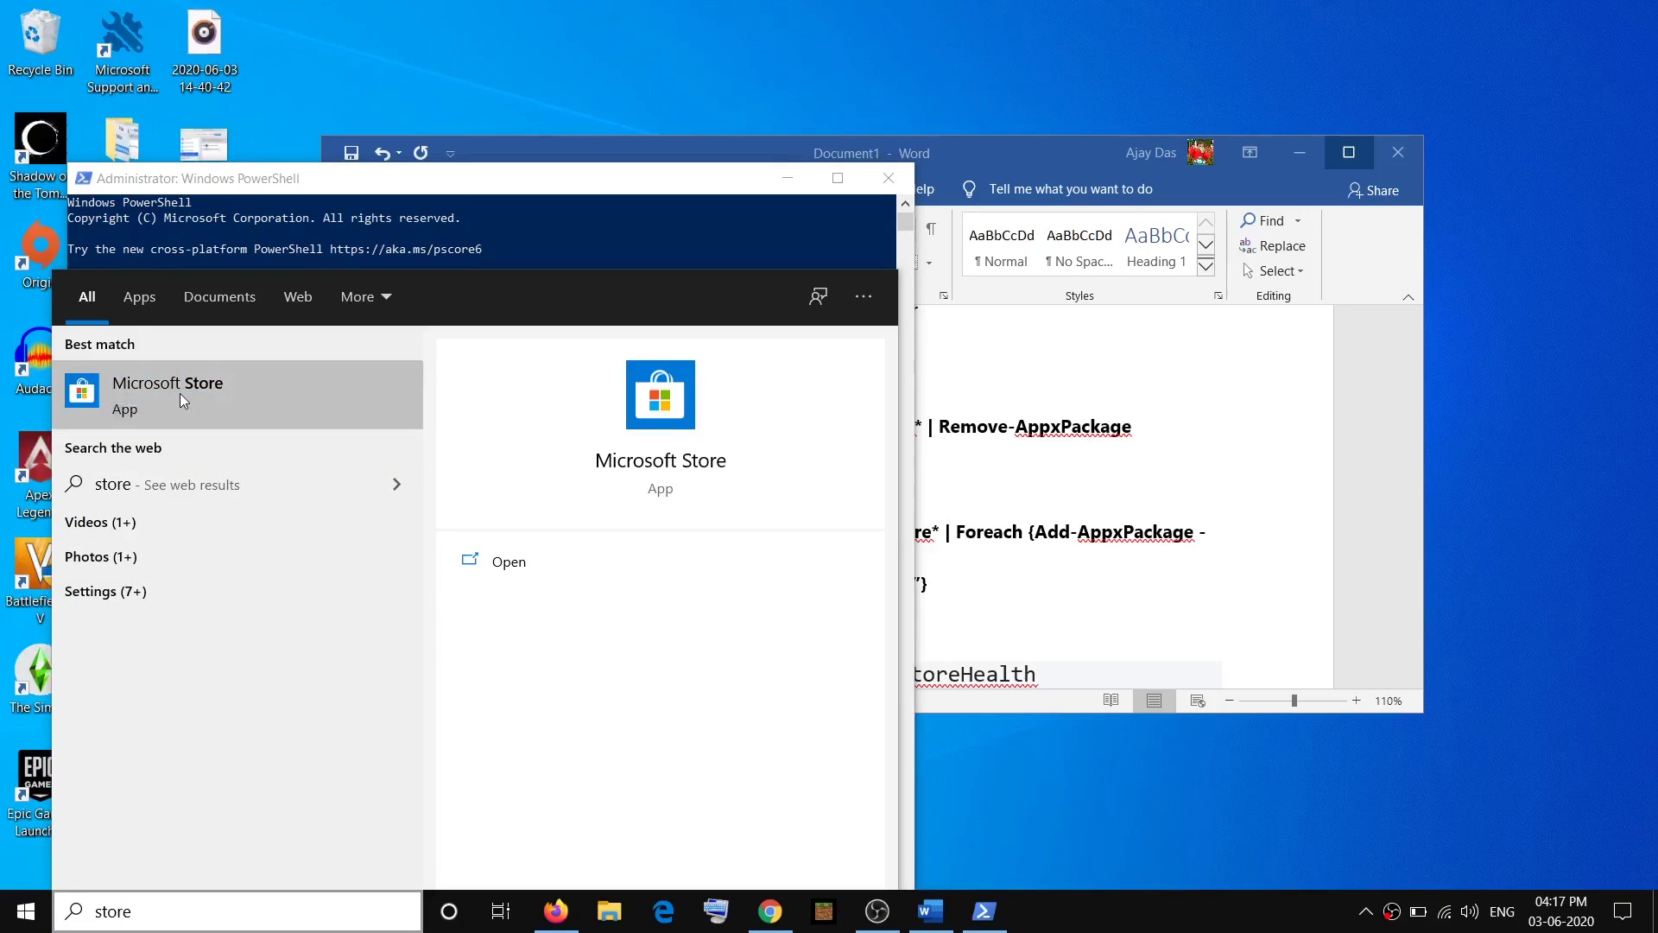
left_click(967, 411)
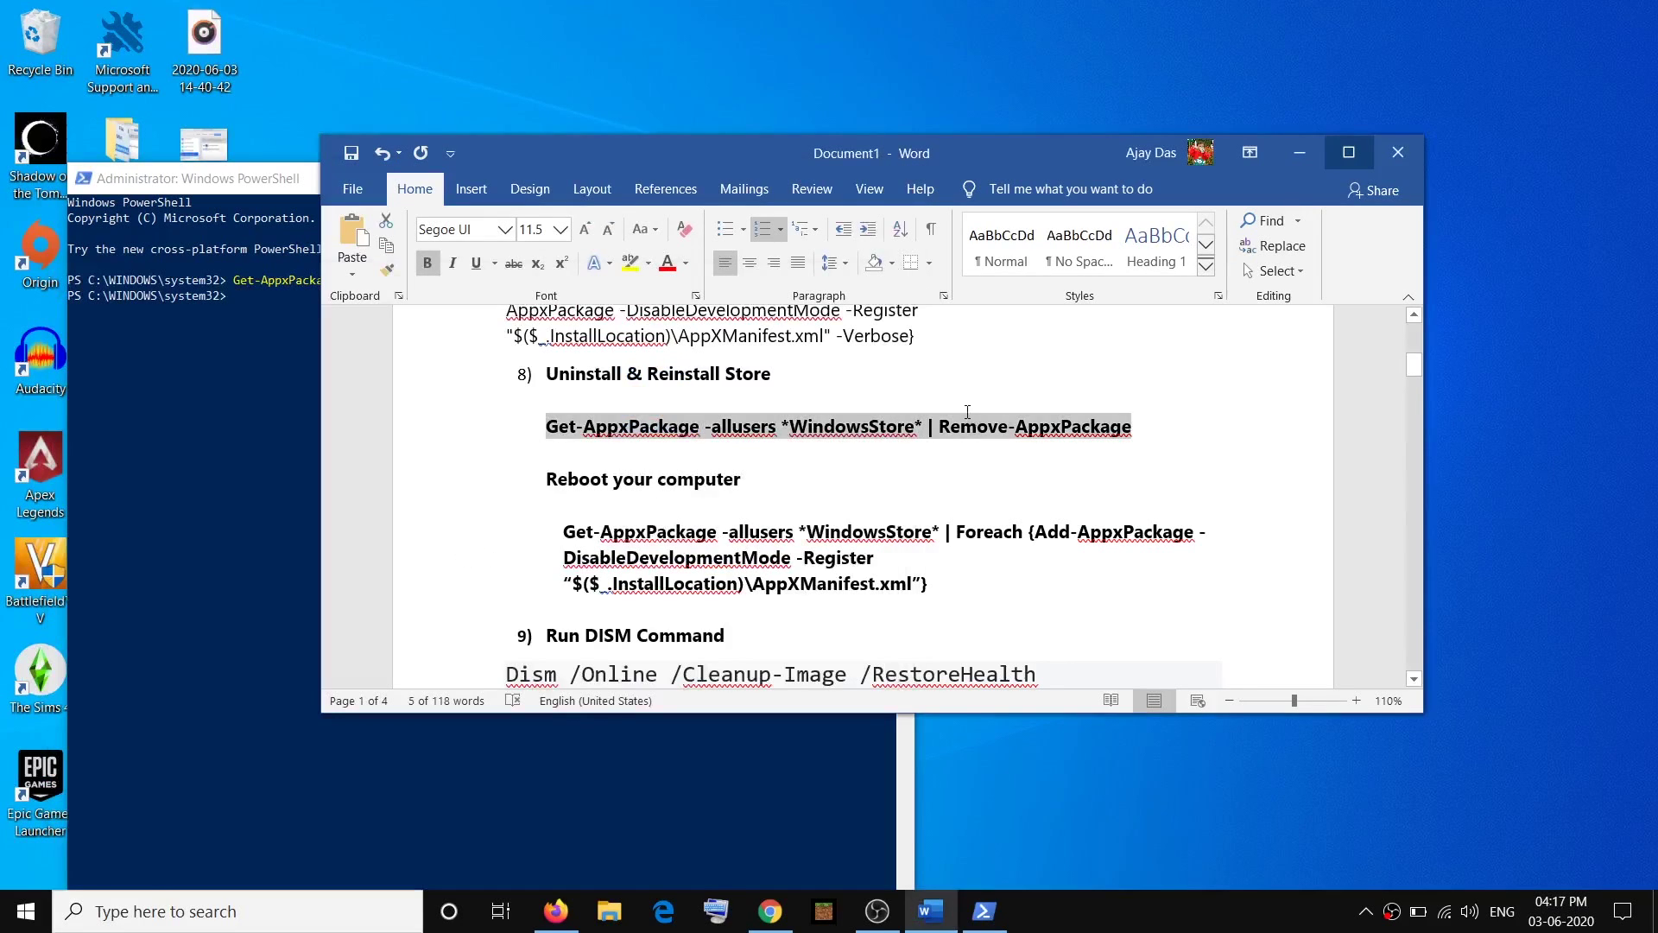
Select 'Reboot your computer' and the three-line Add-AppxPackage re-register command in the checklist.
left_click_drag(741, 480, 540, 480)
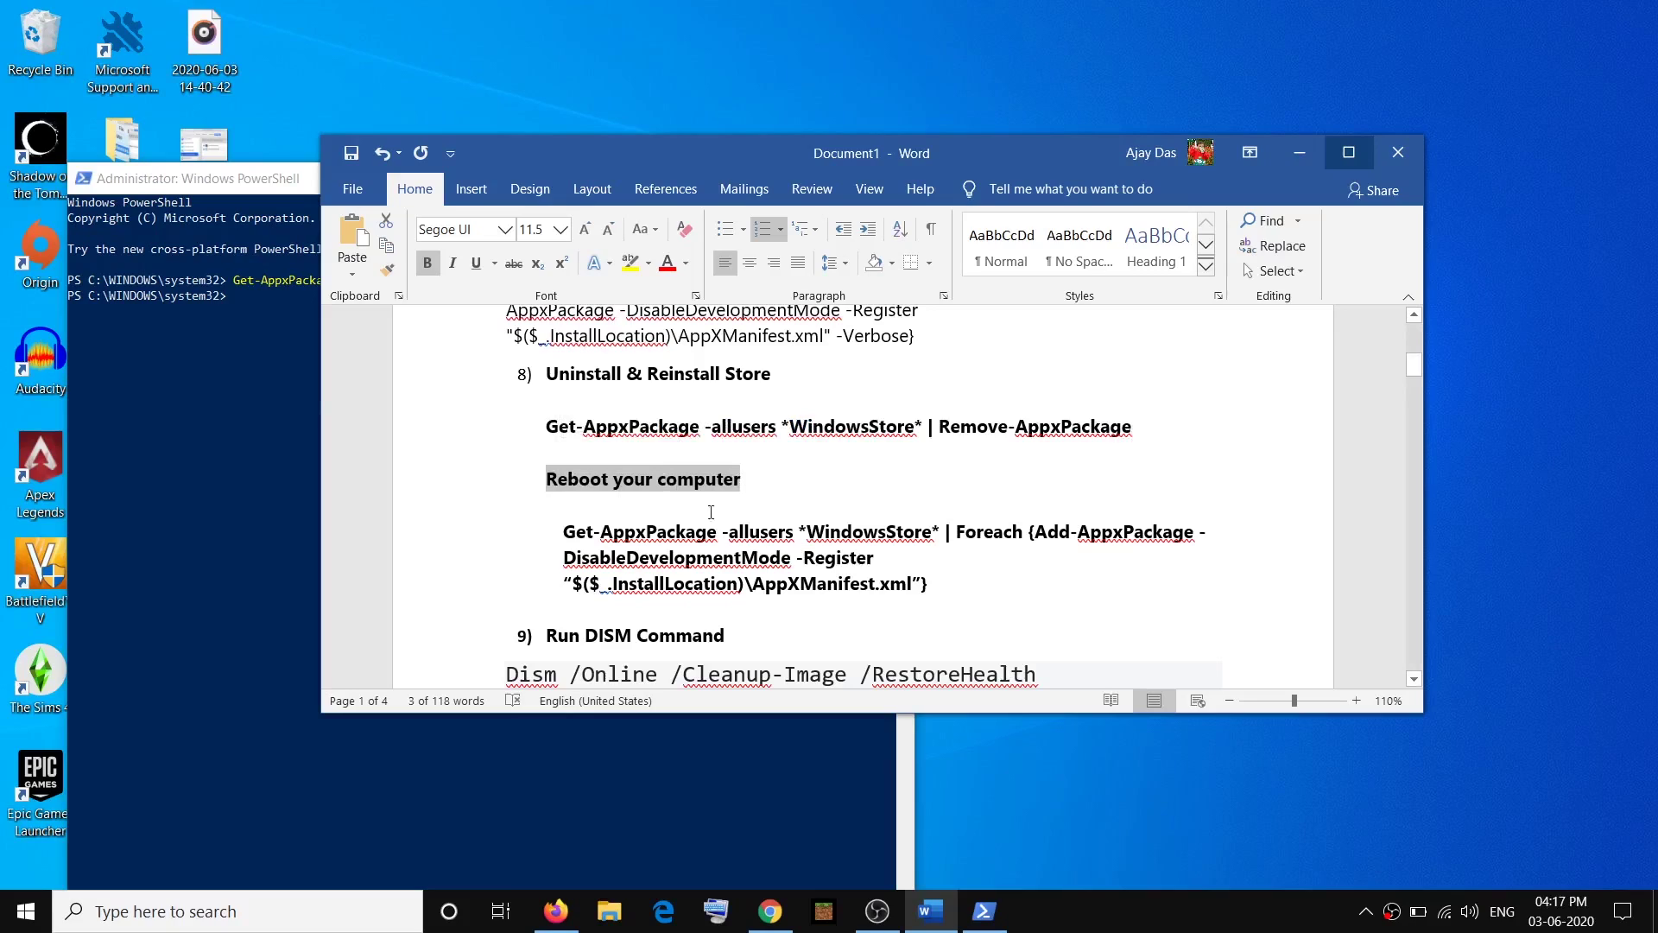
left_click(766, 479)
left_click_drag(766, 479, 544, 480)
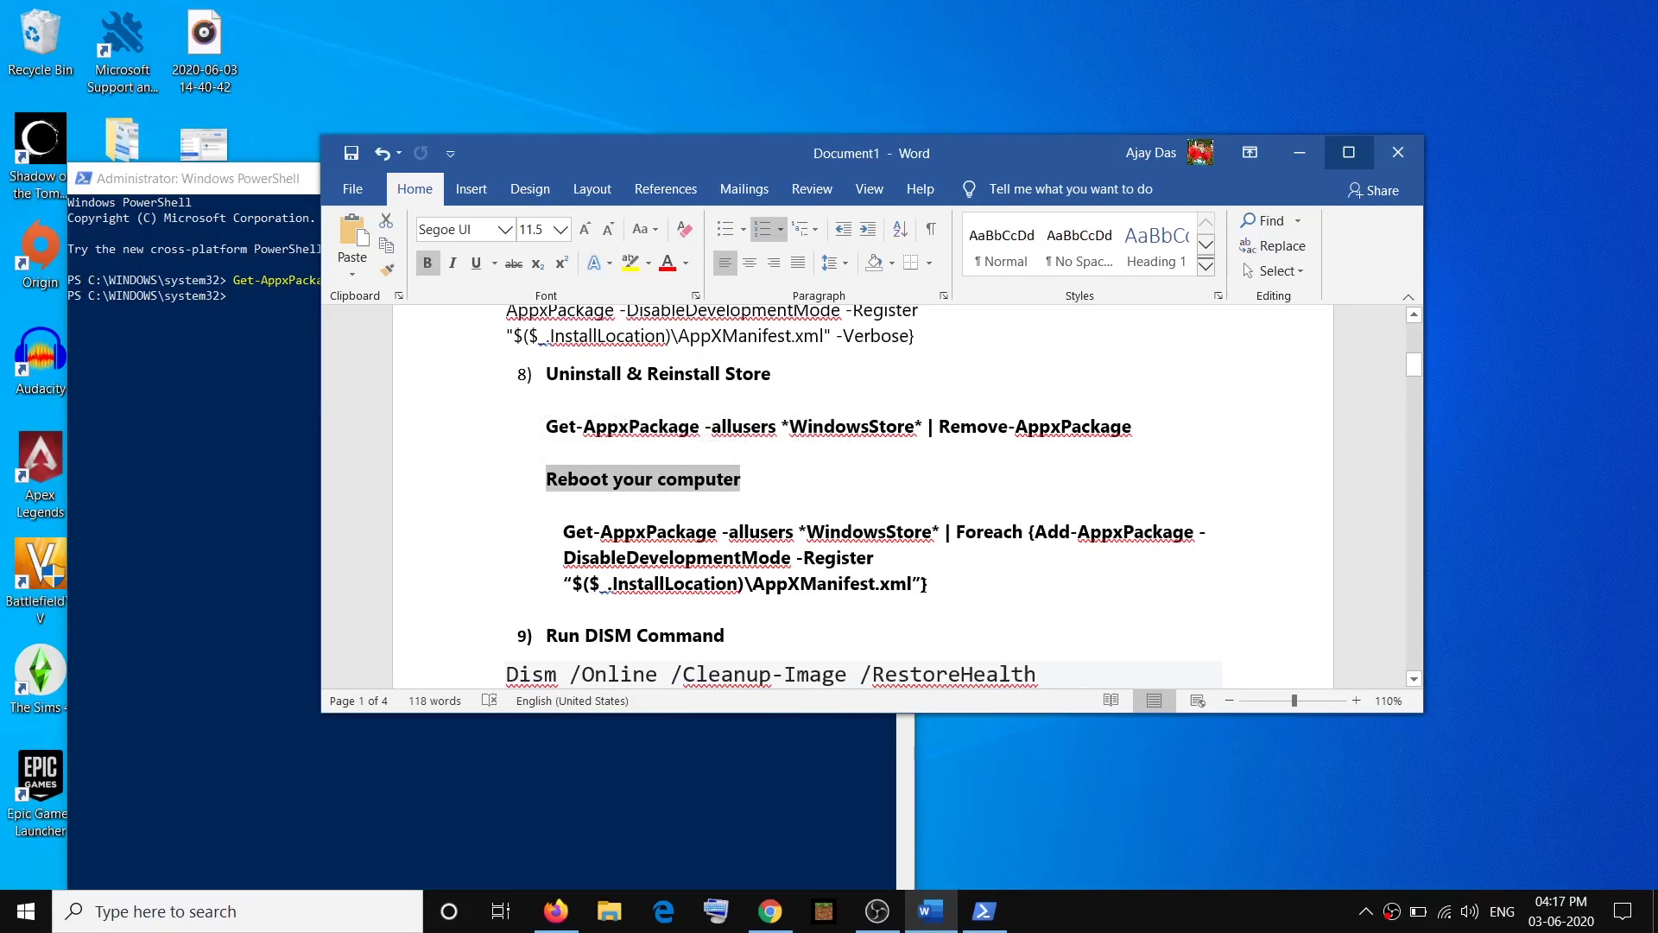
left_click_drag(926, 585, 566, 535)
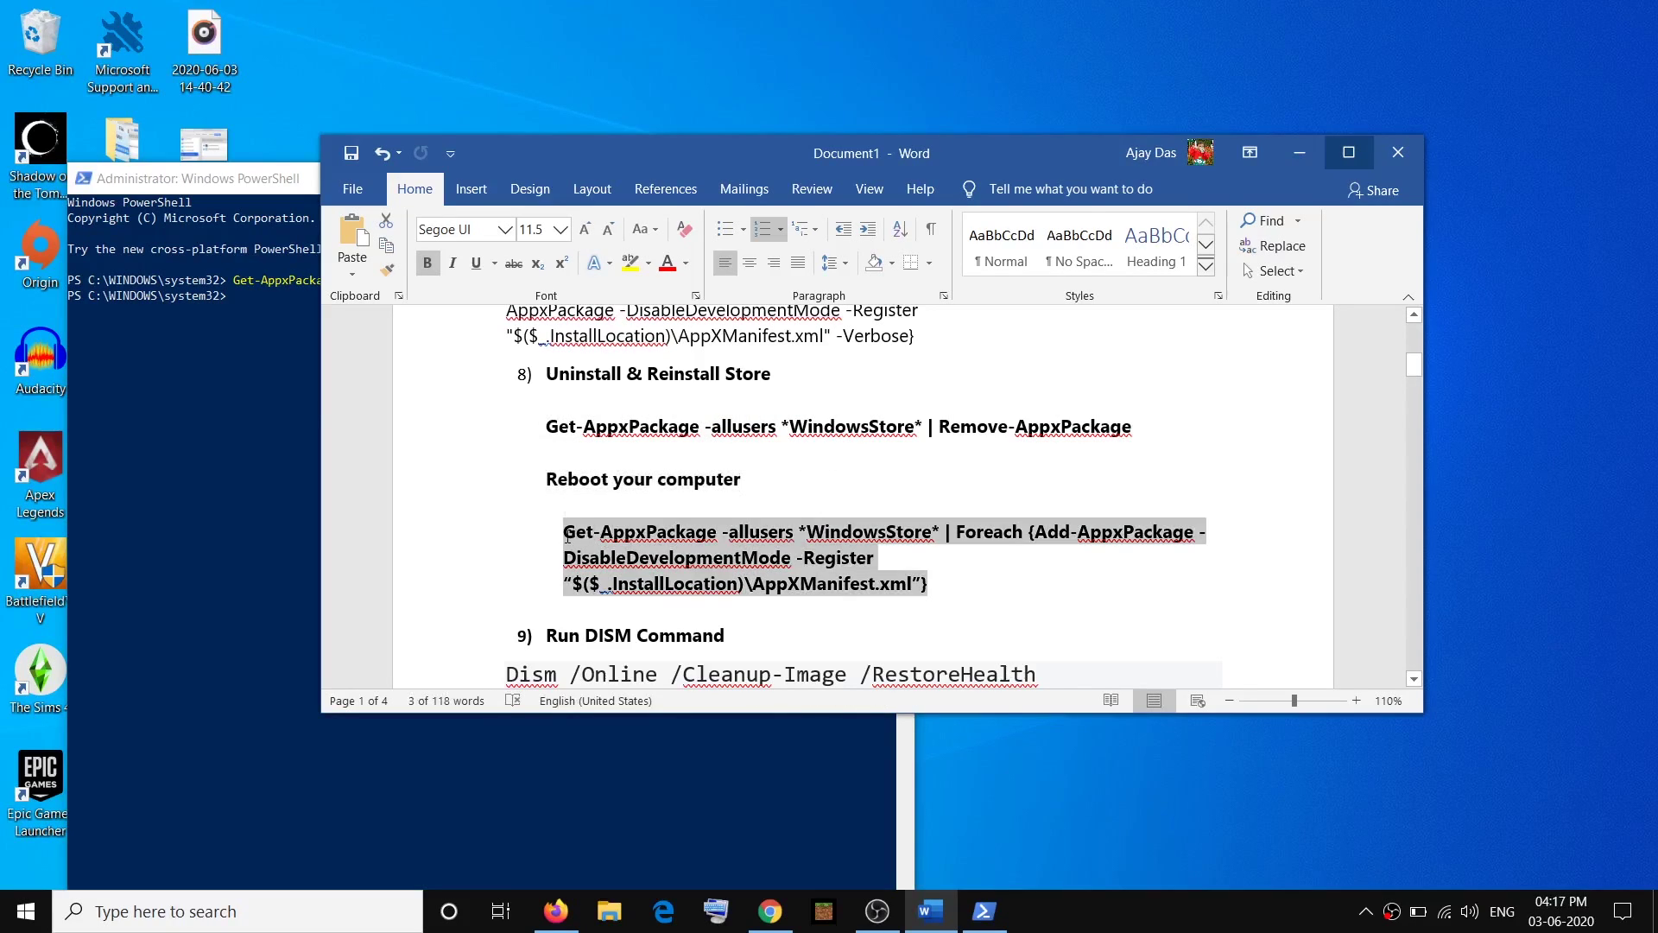
Close the old admin console, plus a non-admin PowerShell window opened by mistake.
left_click(239, 179)
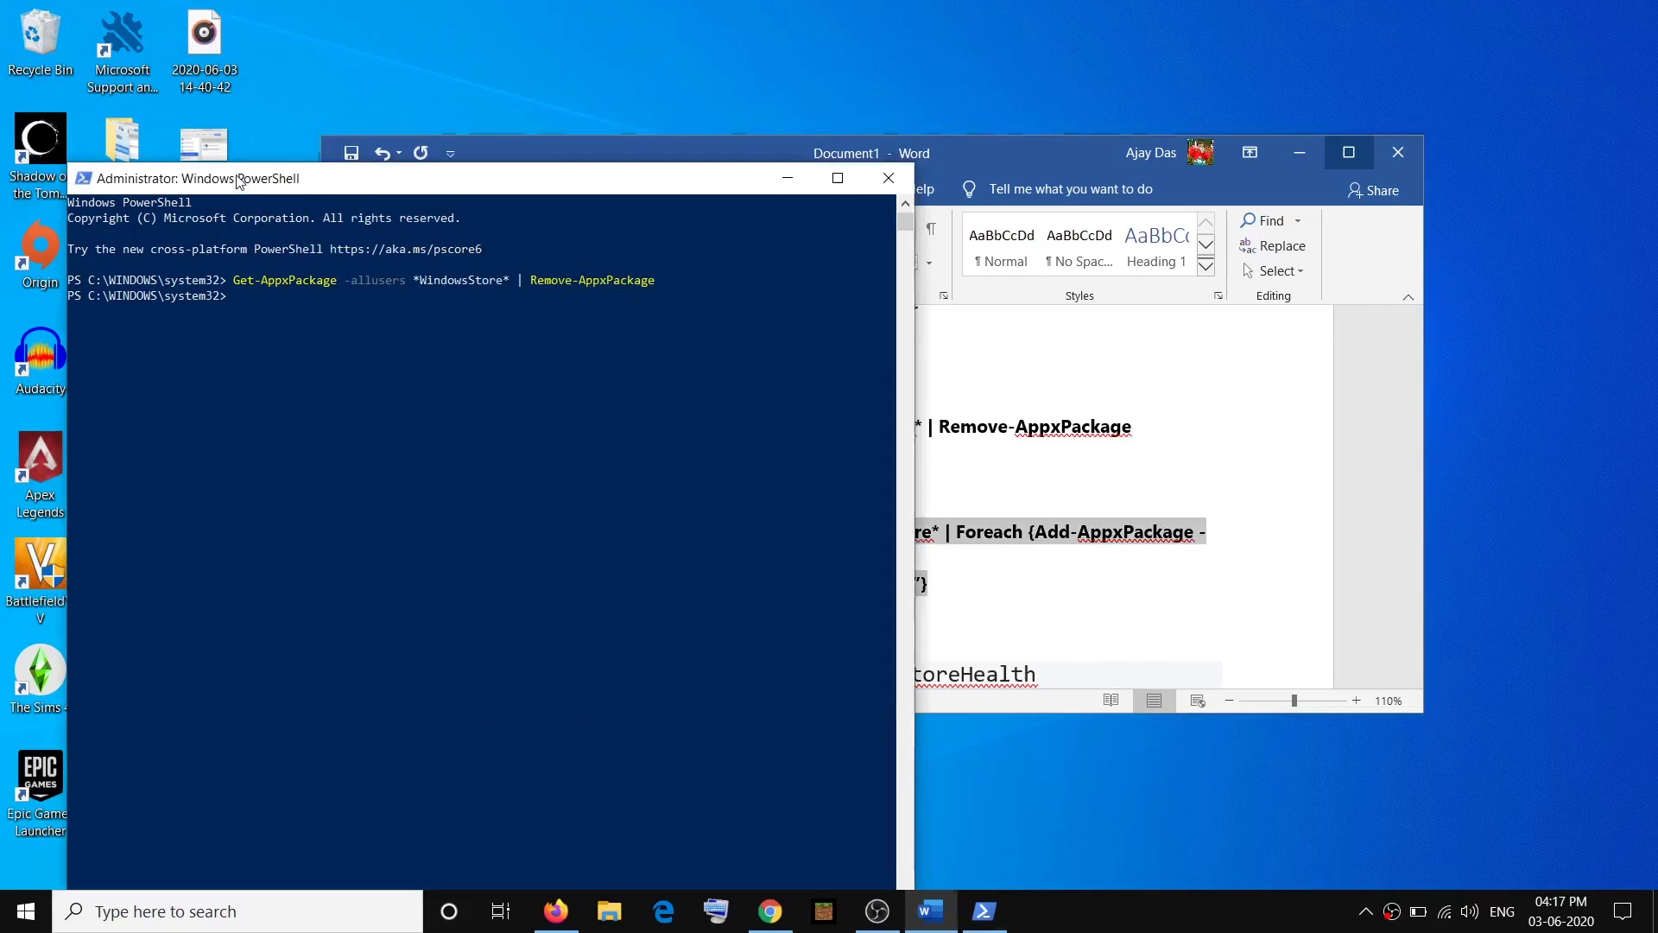
left_click(887, 178)
left_click(284, 915)
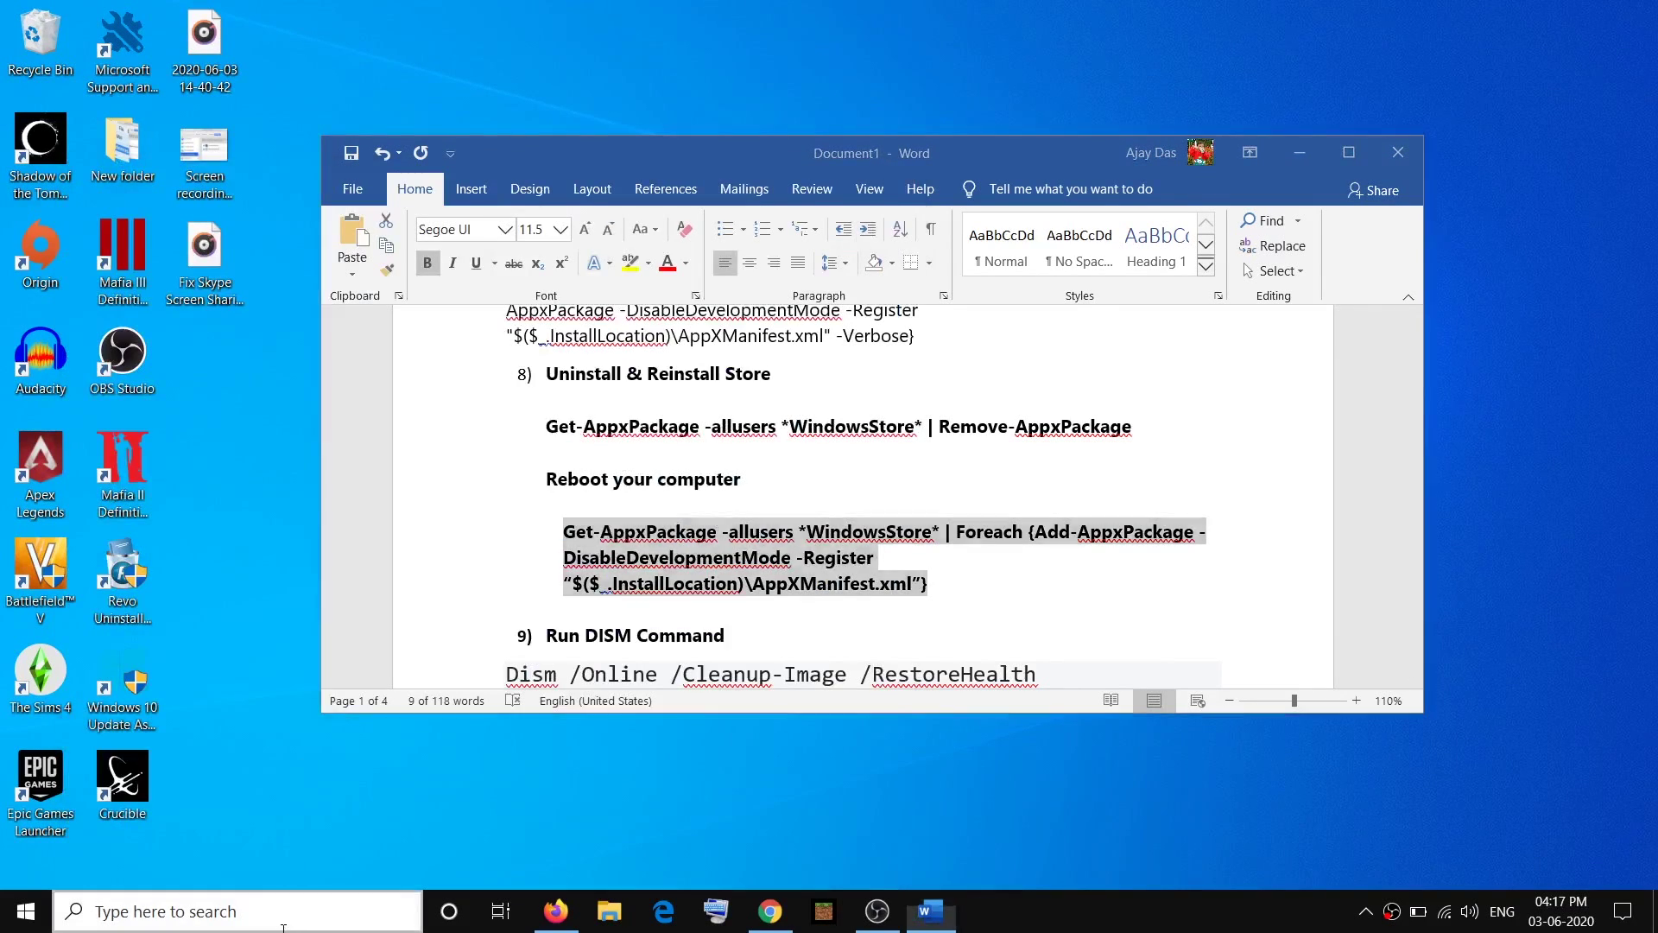
type("powershell")
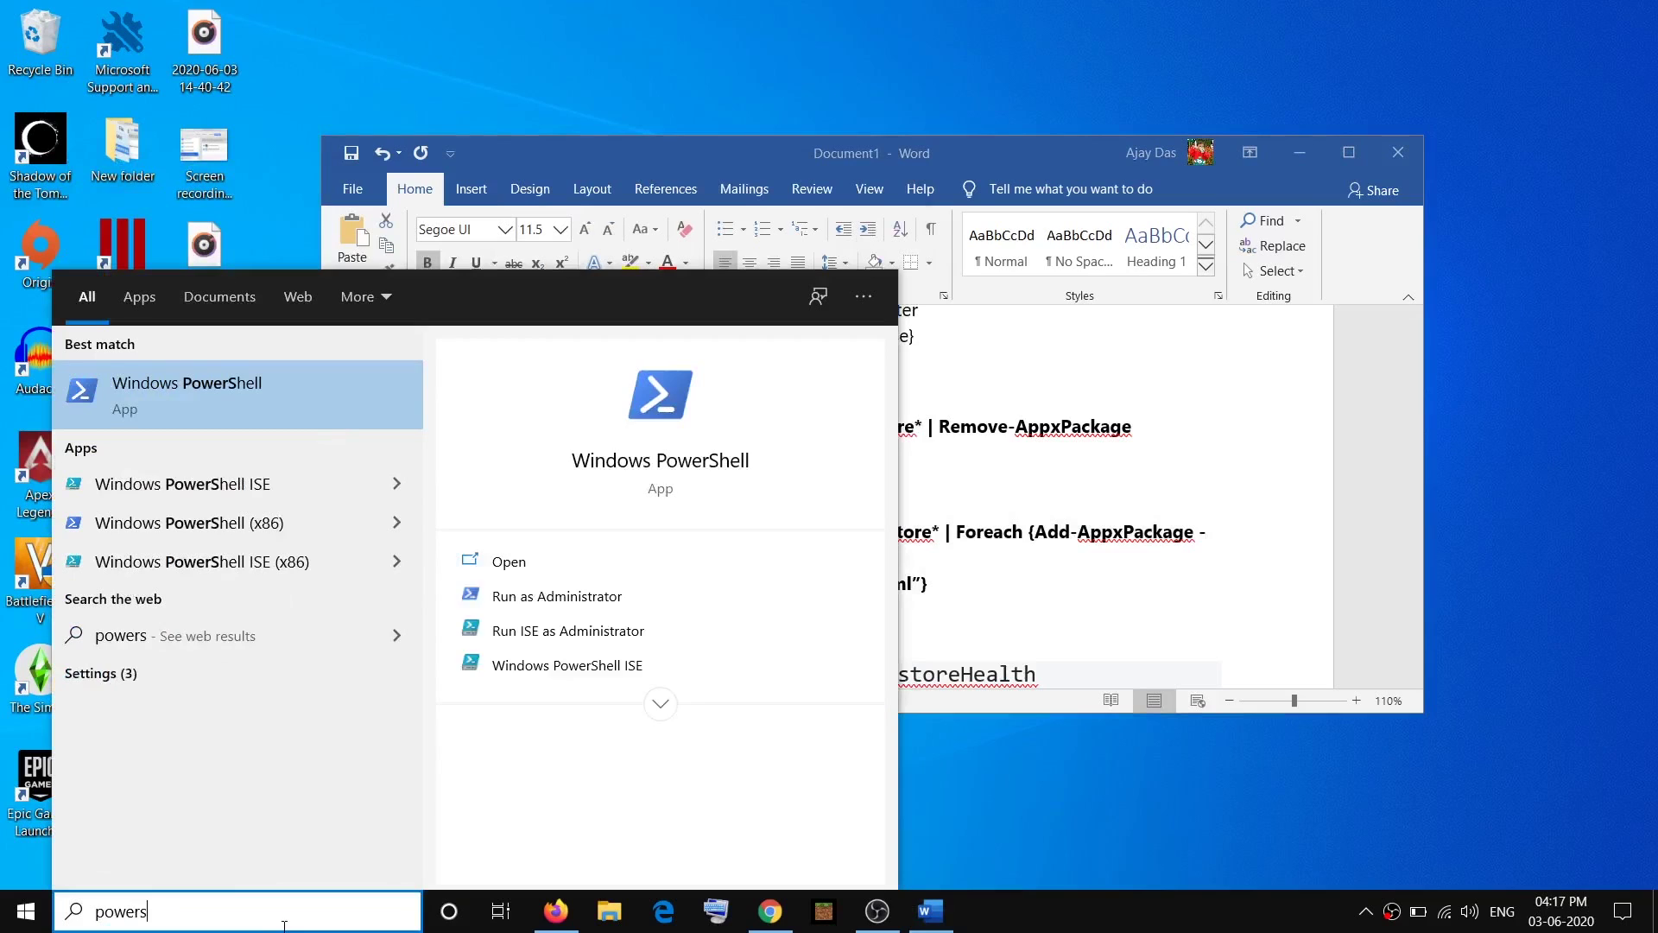
left_click(199, 392)
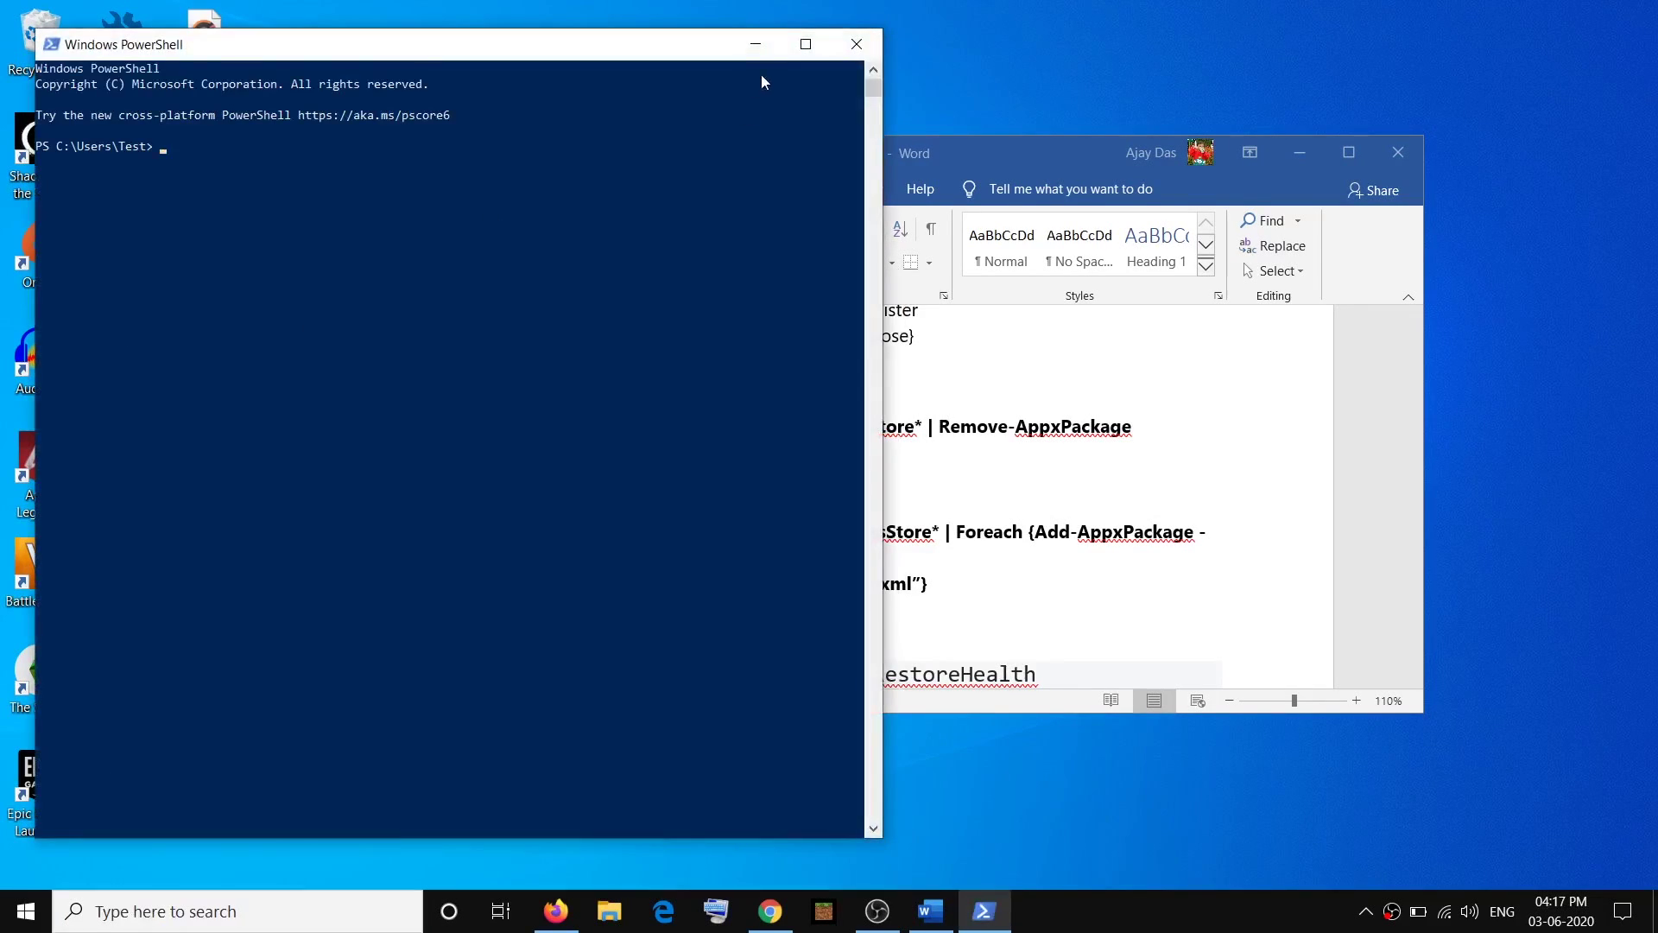
left_click(817, 83)
left_click(856, 44)
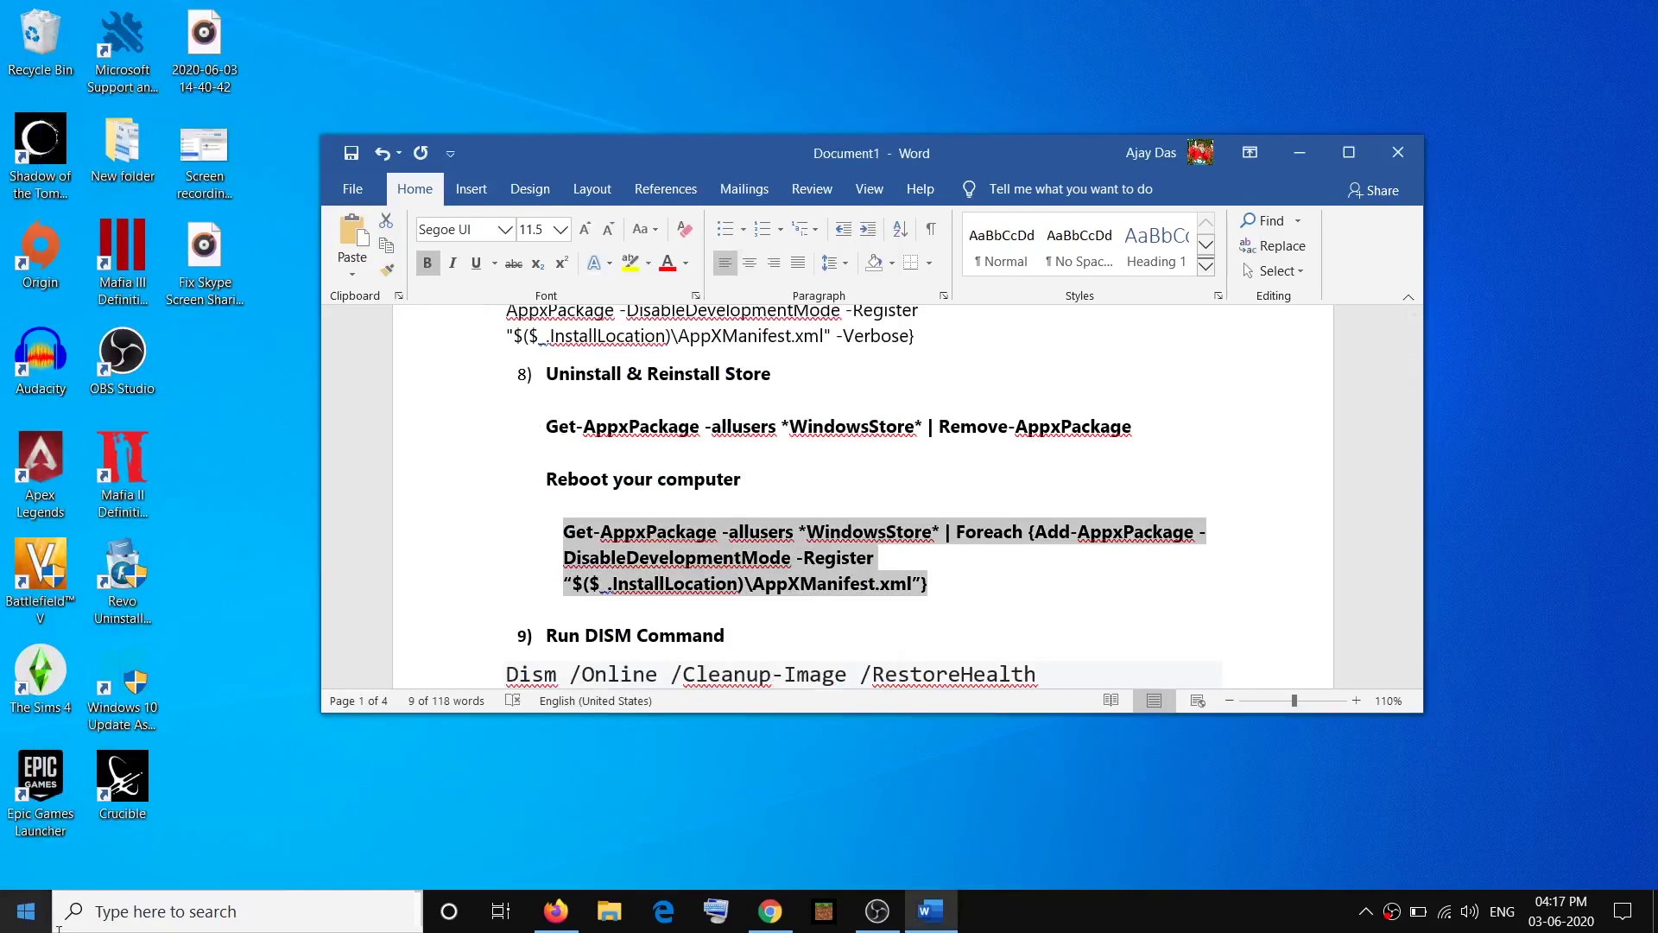
Start a fresh Windows PowerShell as administrator to re-register the Store.
left_click(218, 903)
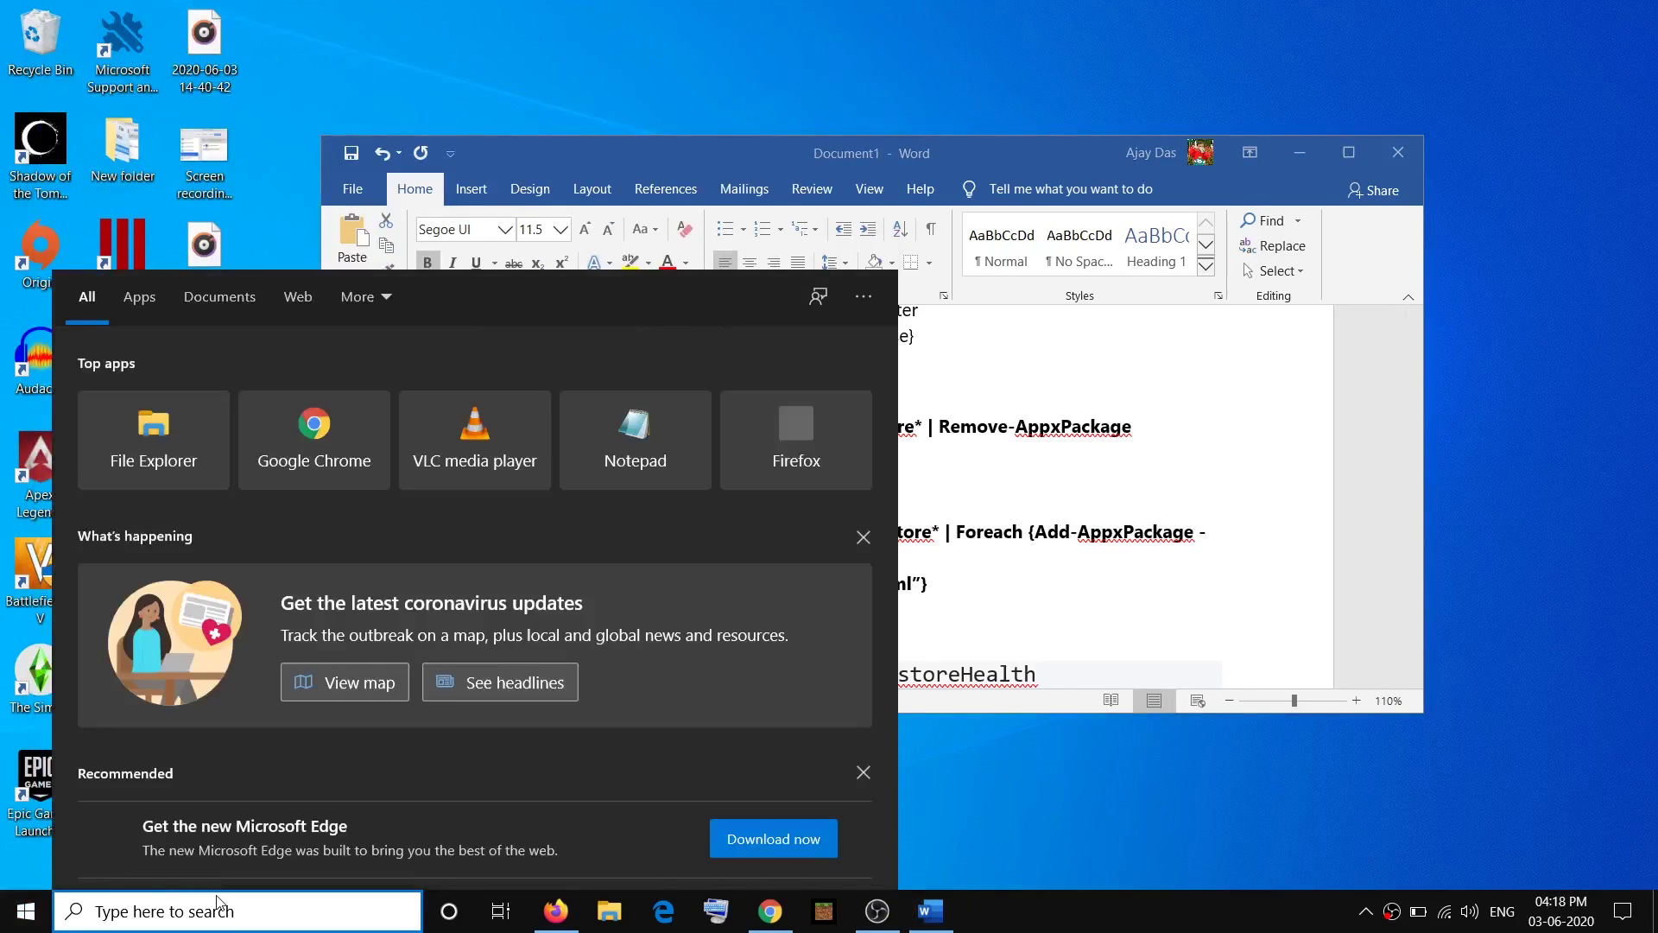
type("powershell")
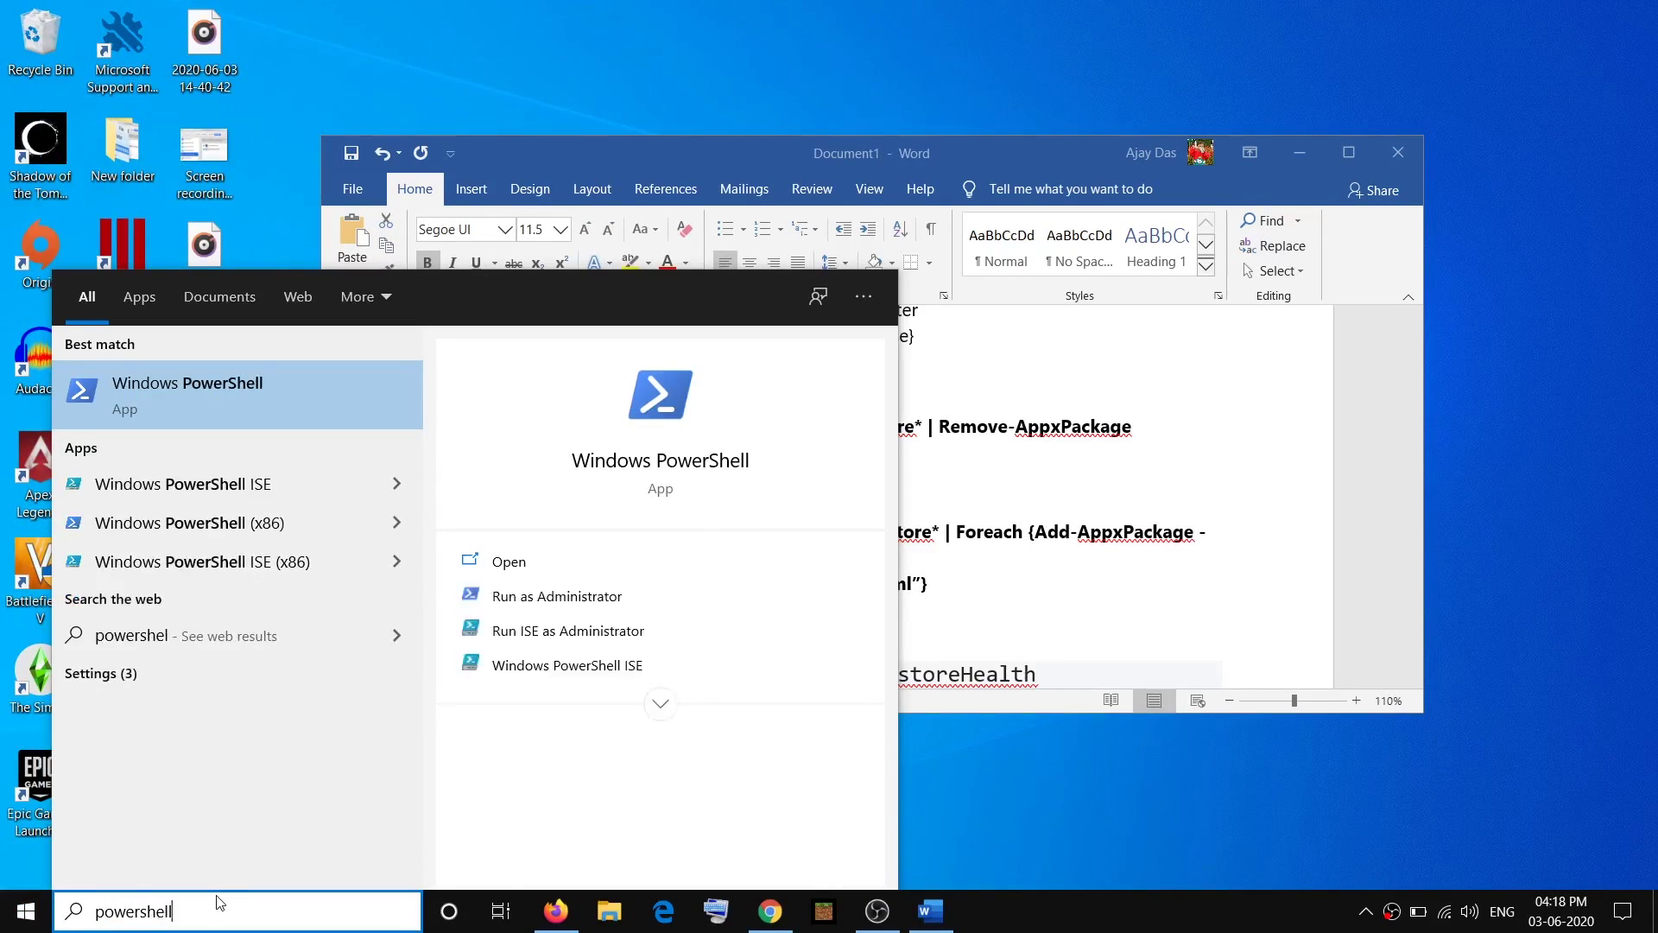
right_click(283, 397)
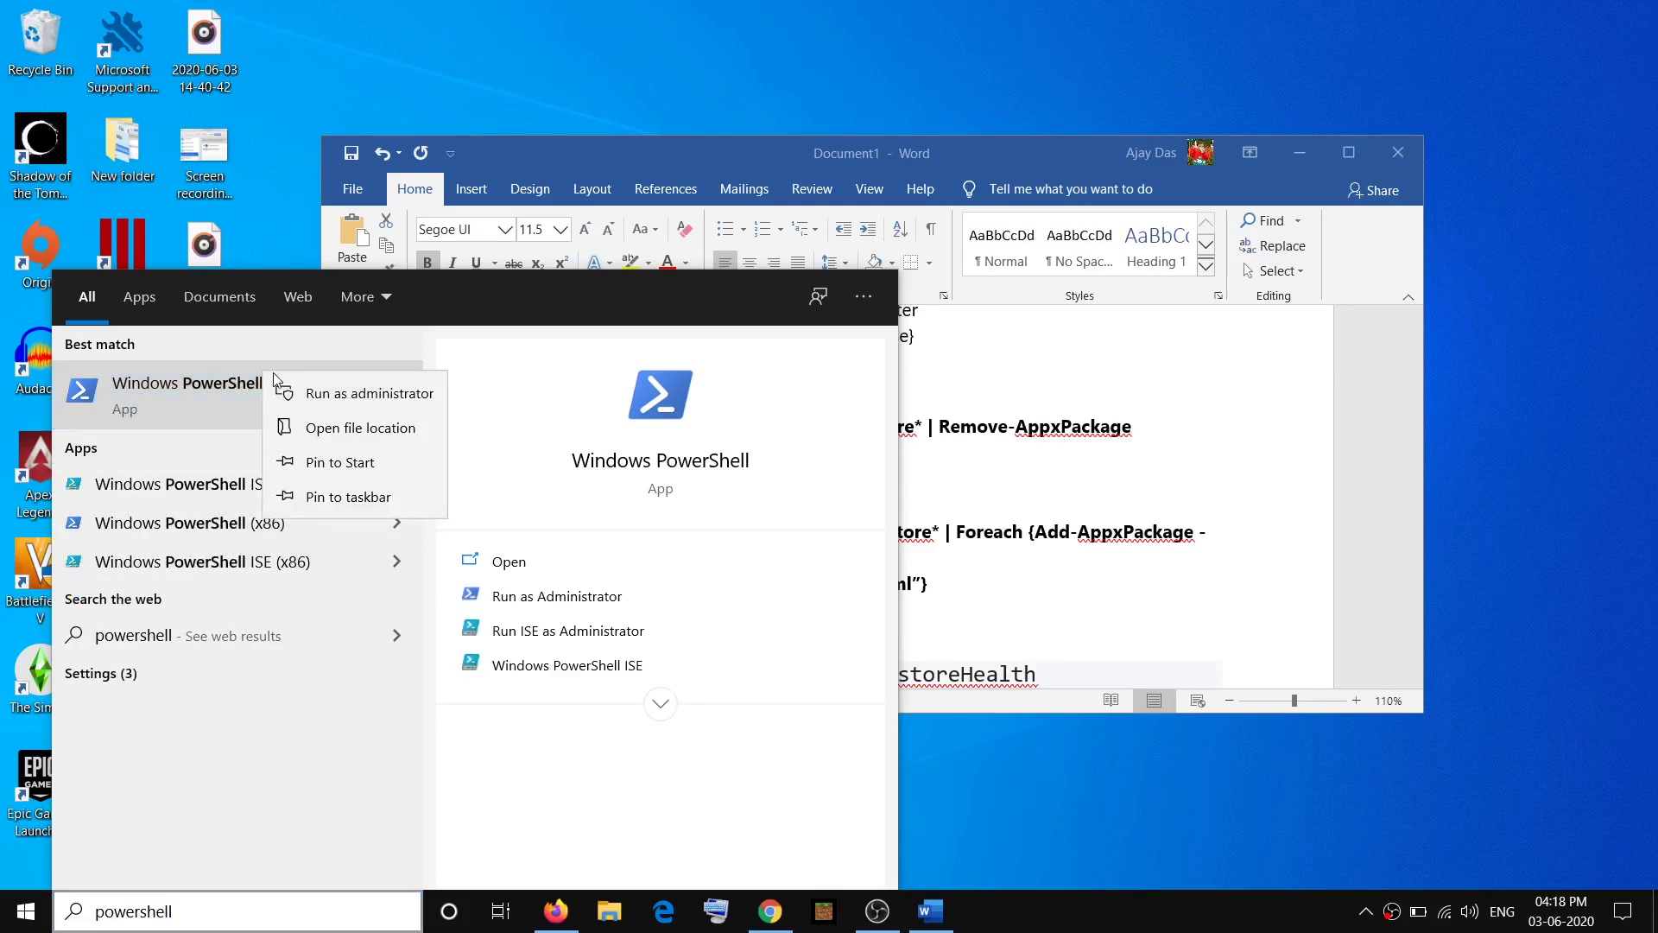
left_click(315, 392)
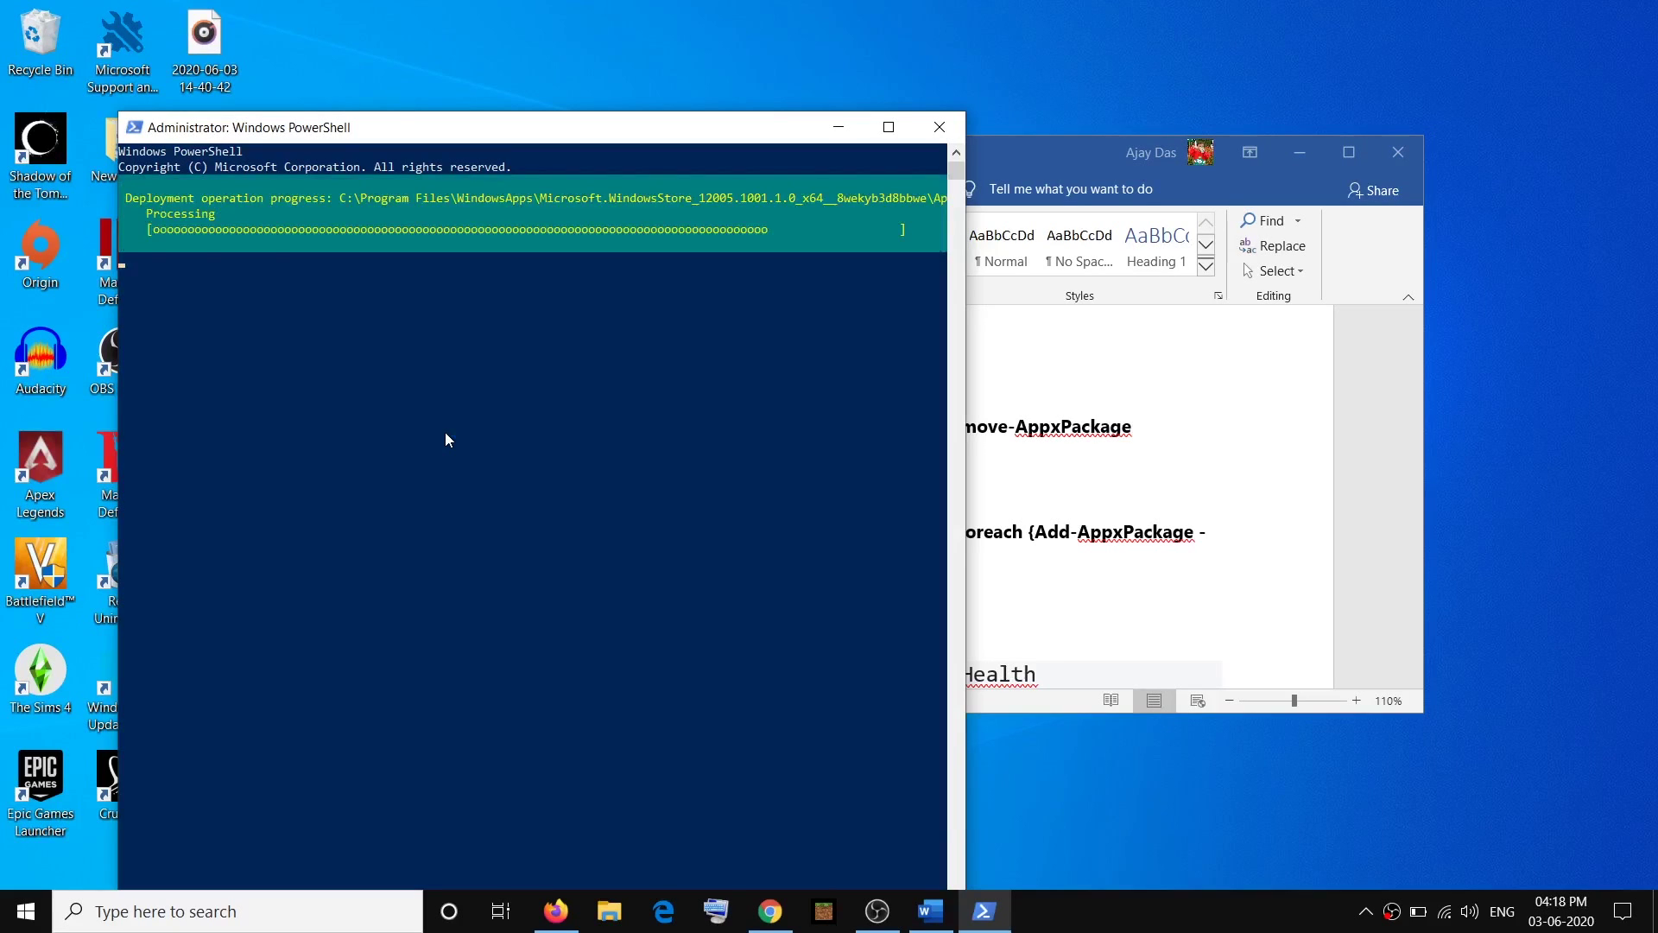
Launch the reinstalled Microsoft Store from a 'stor' search, then return to the checklist.
left_click(244, 914)
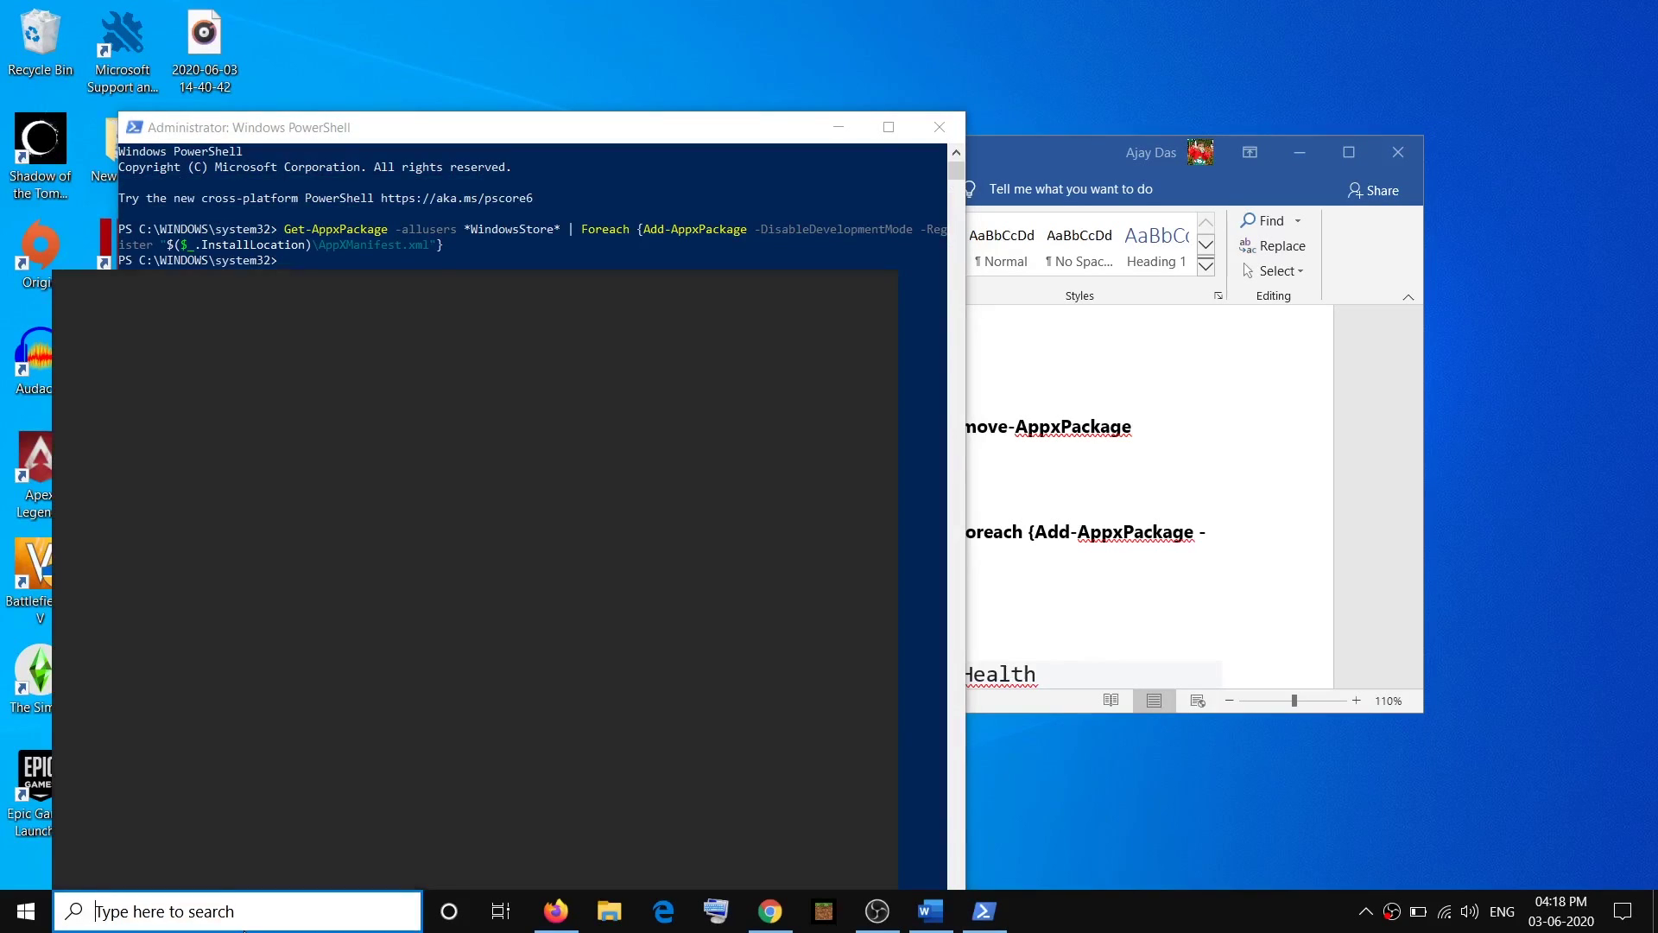
type("store")
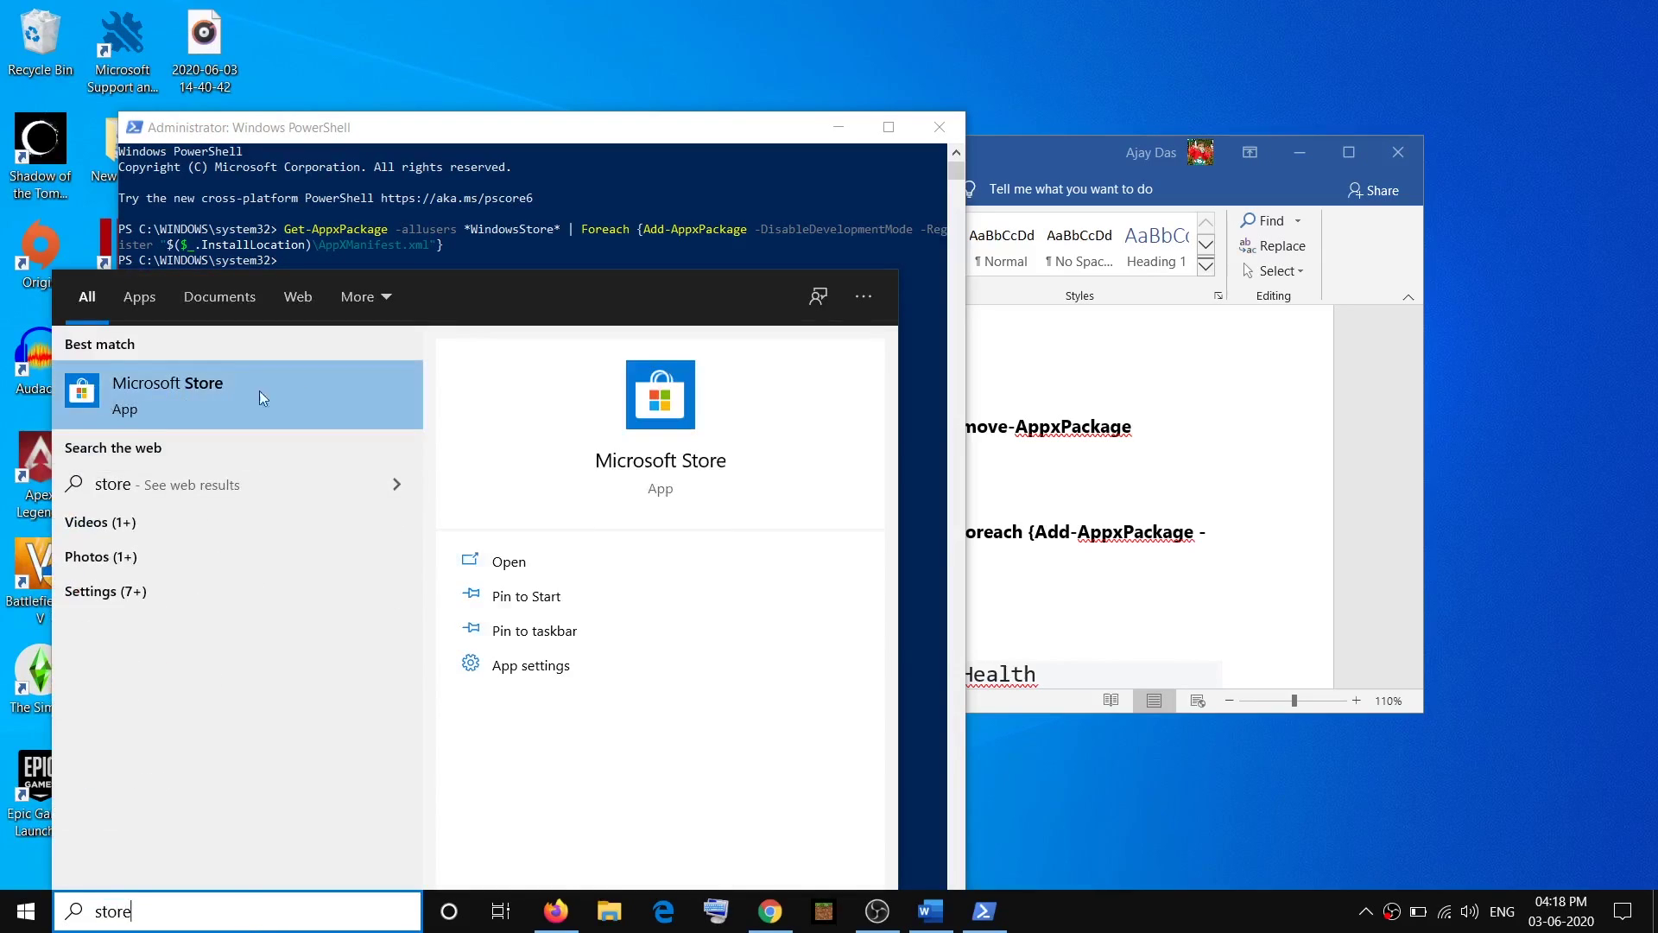
left_click(233, 387)
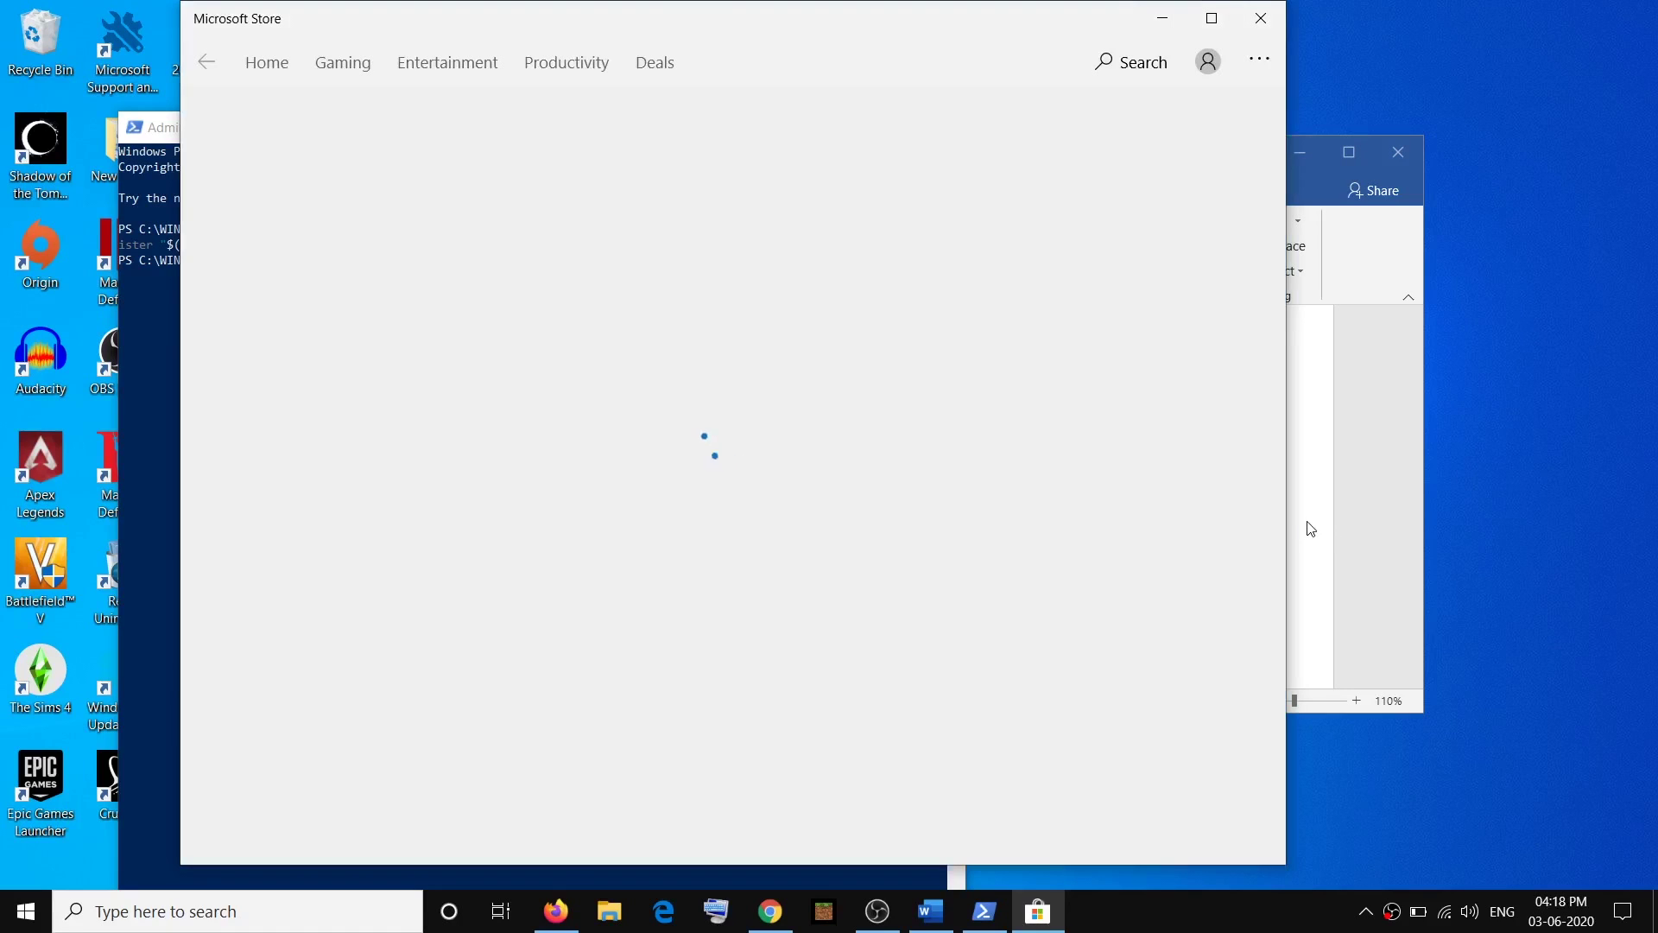
left_click(1311, 525)
Copy the DISM /Online /Cleanup-Image /RestoreHealth line and run it in the admin PowerShell.
scroll(1198, 520, "down", 2)
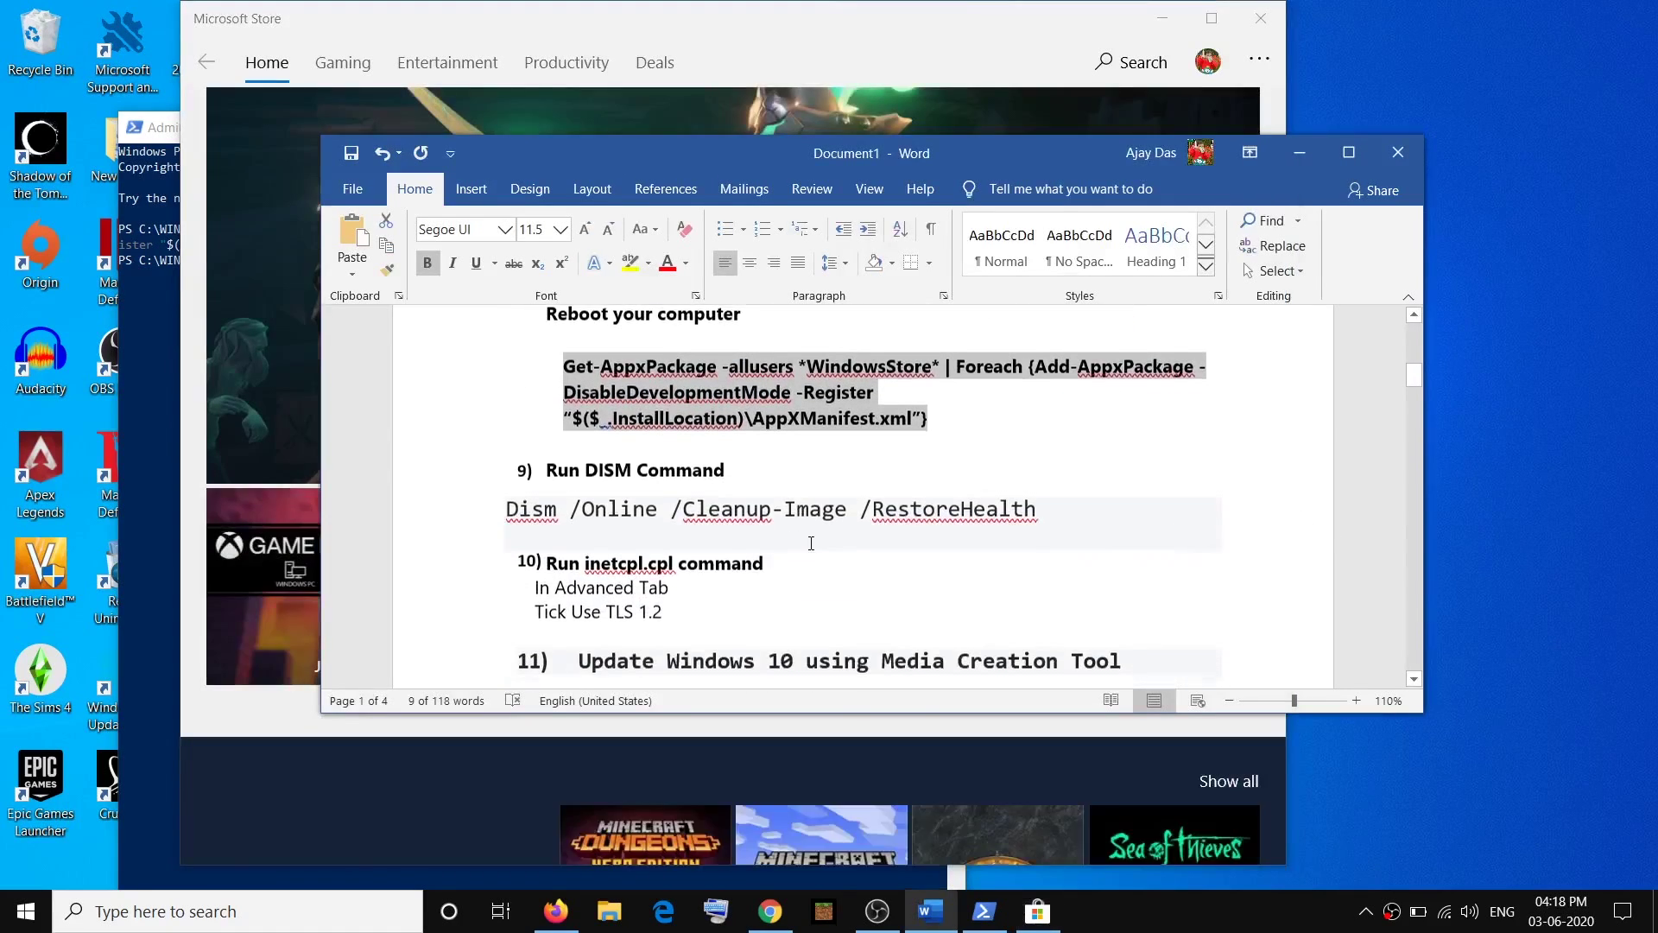
left_click_drag(1036, 503, 506, 503)
key("ctrl+c")
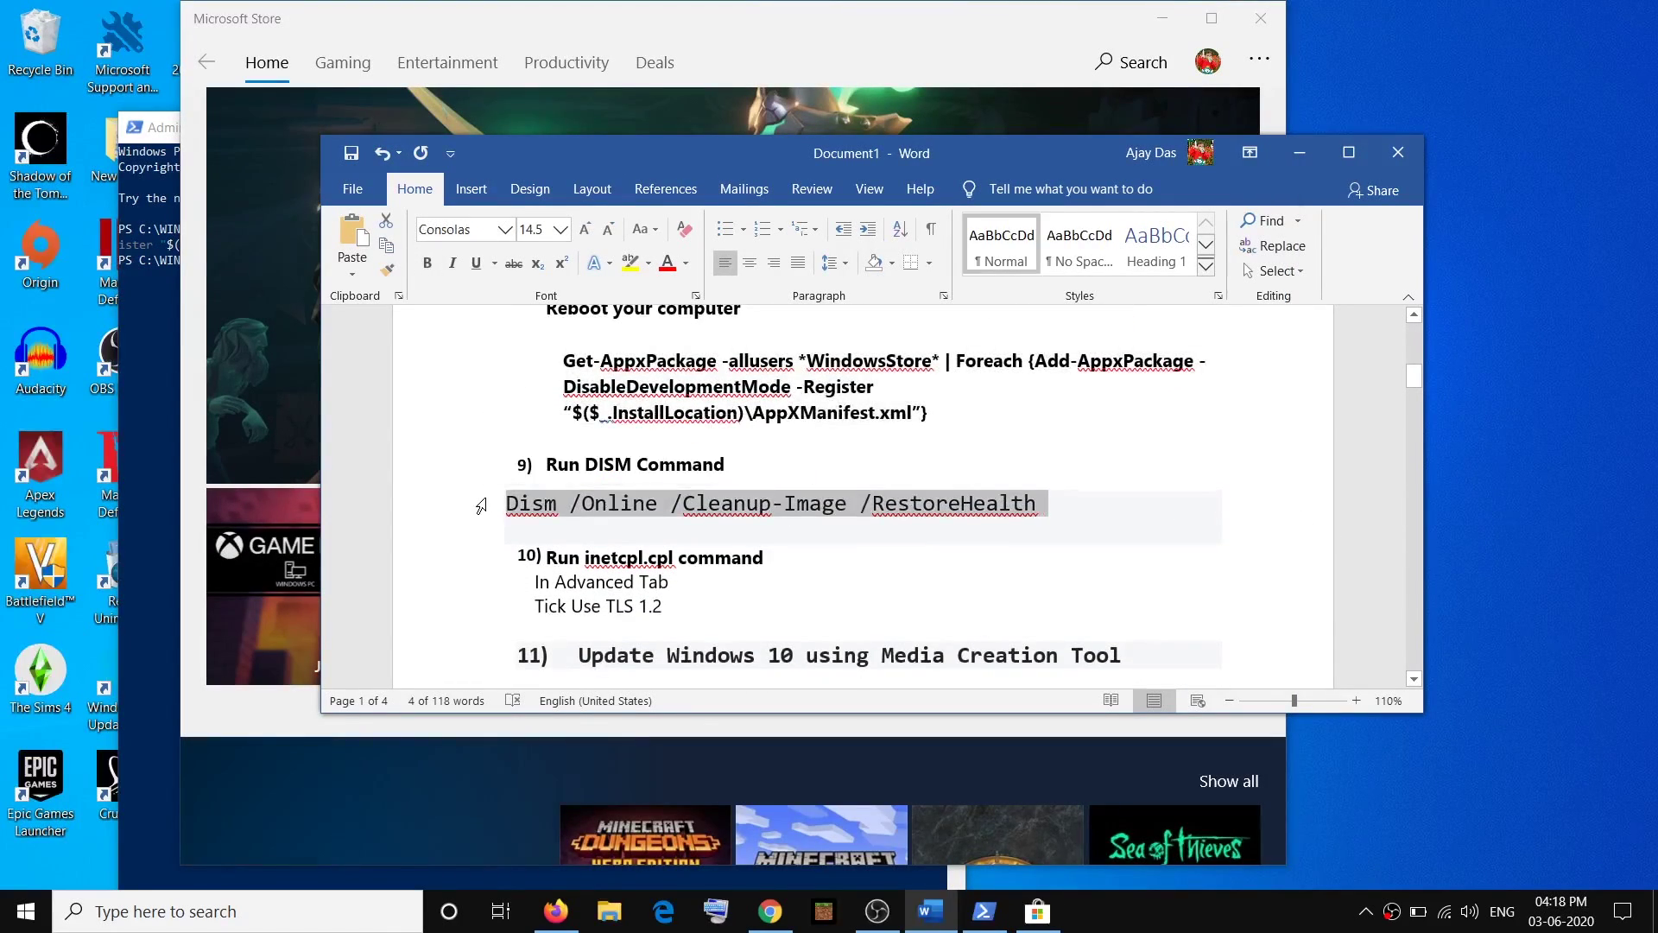
left_click(162, 375)
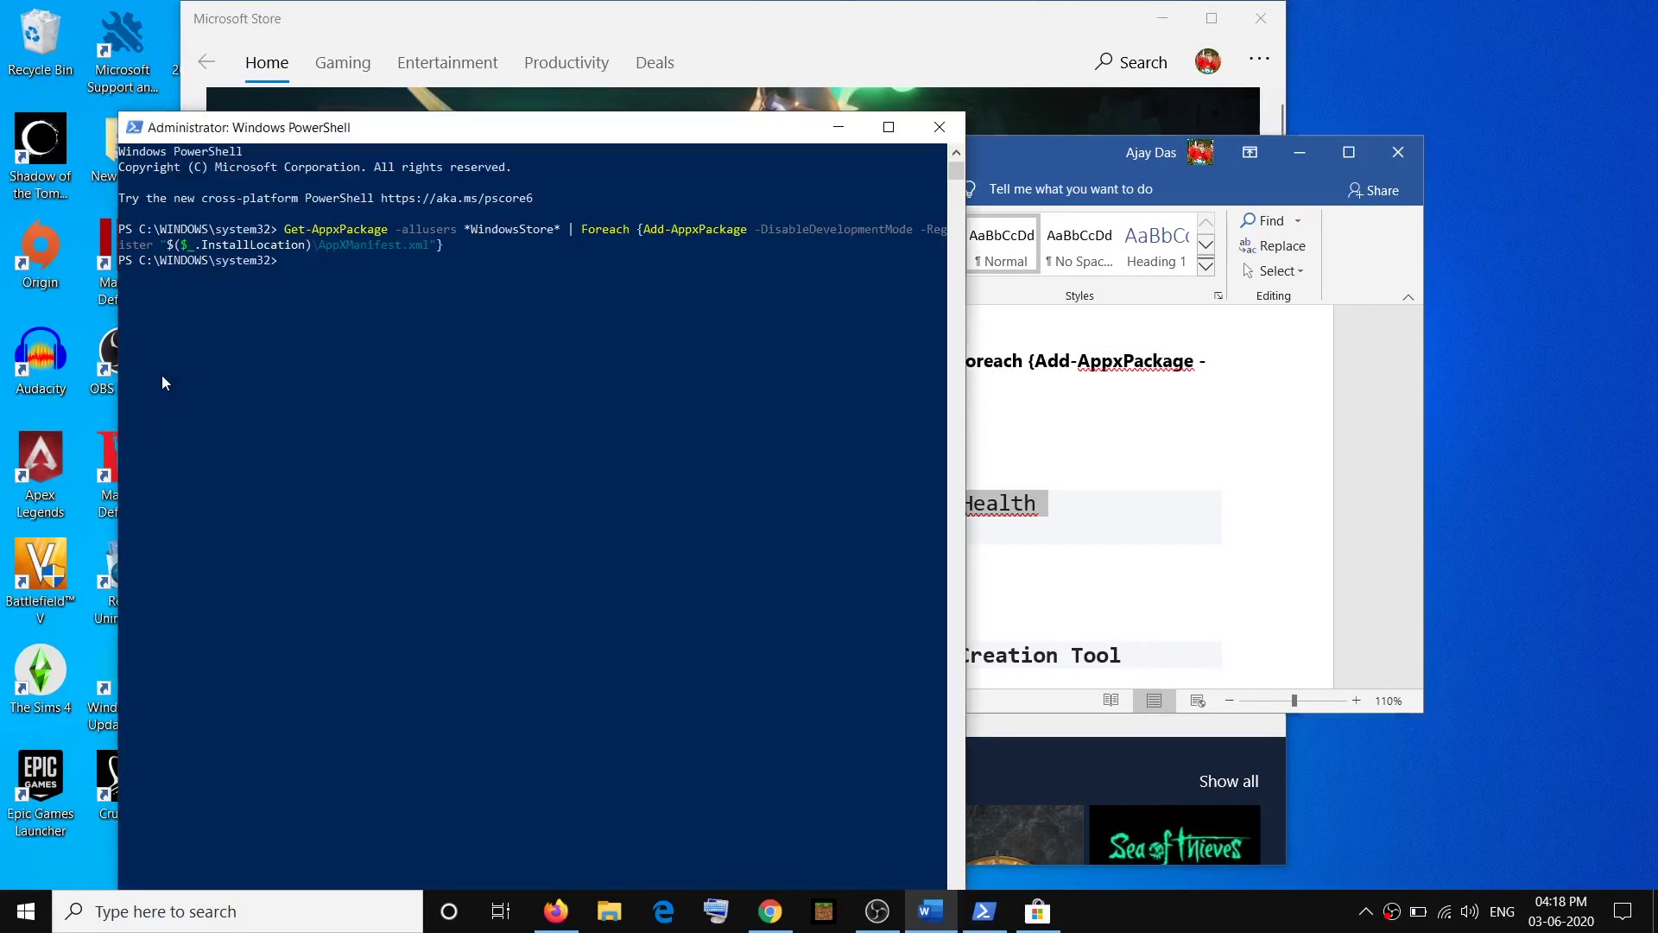
right_click(344, 273)
key("Return")
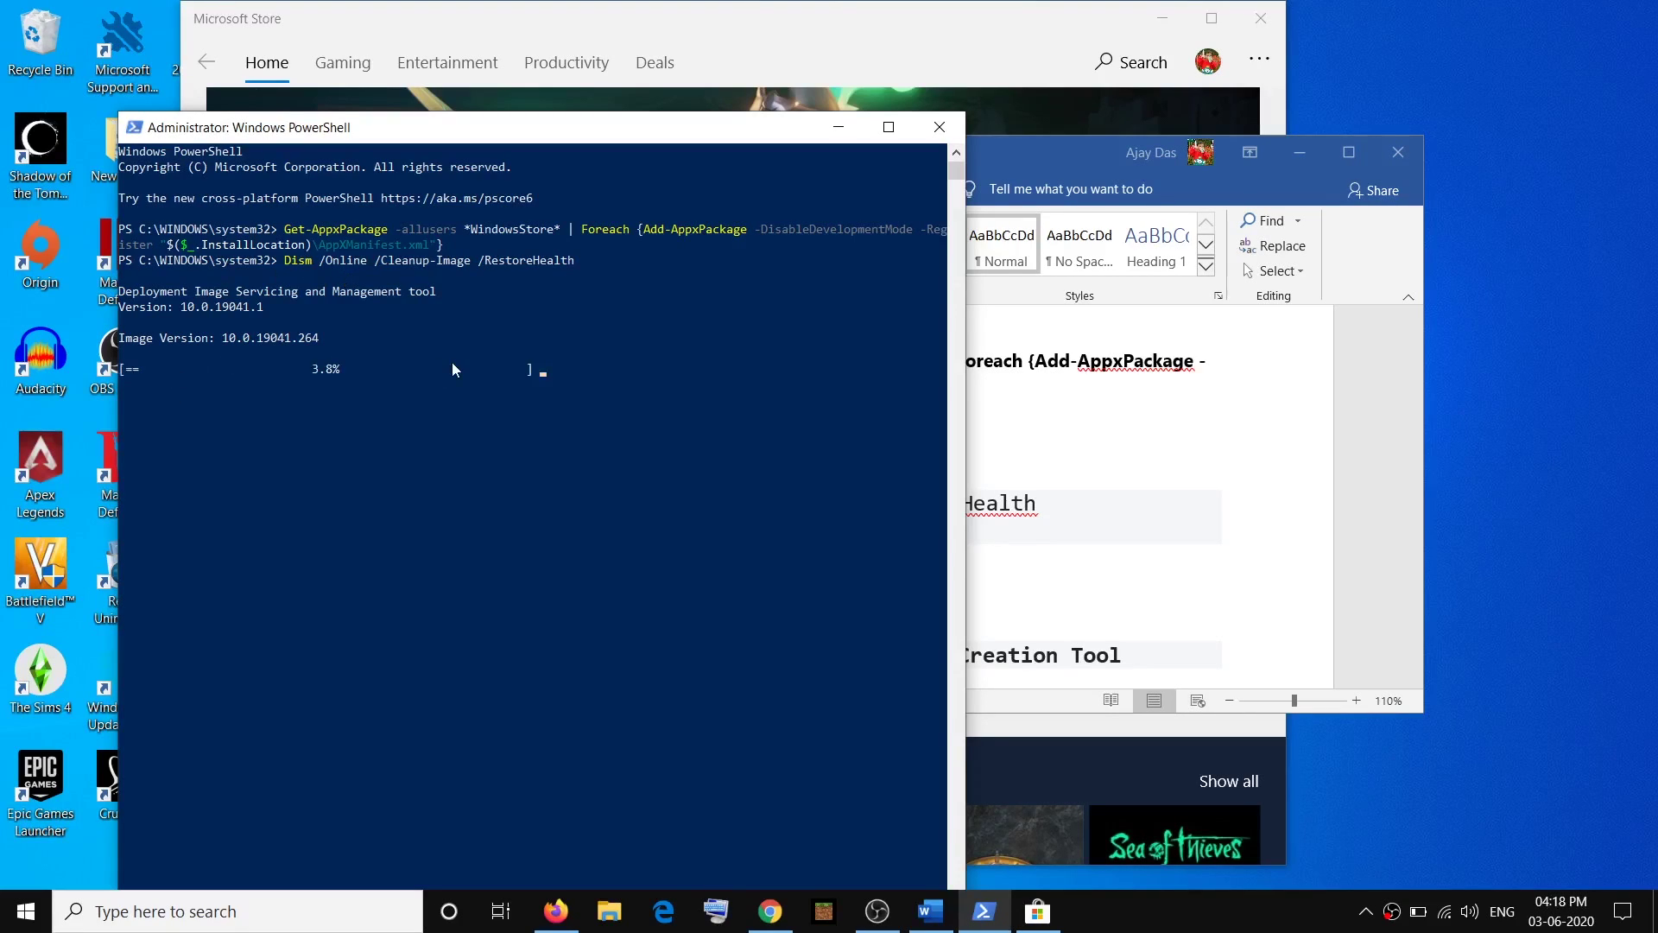
left_click_drag(309, 365, 370, 375)
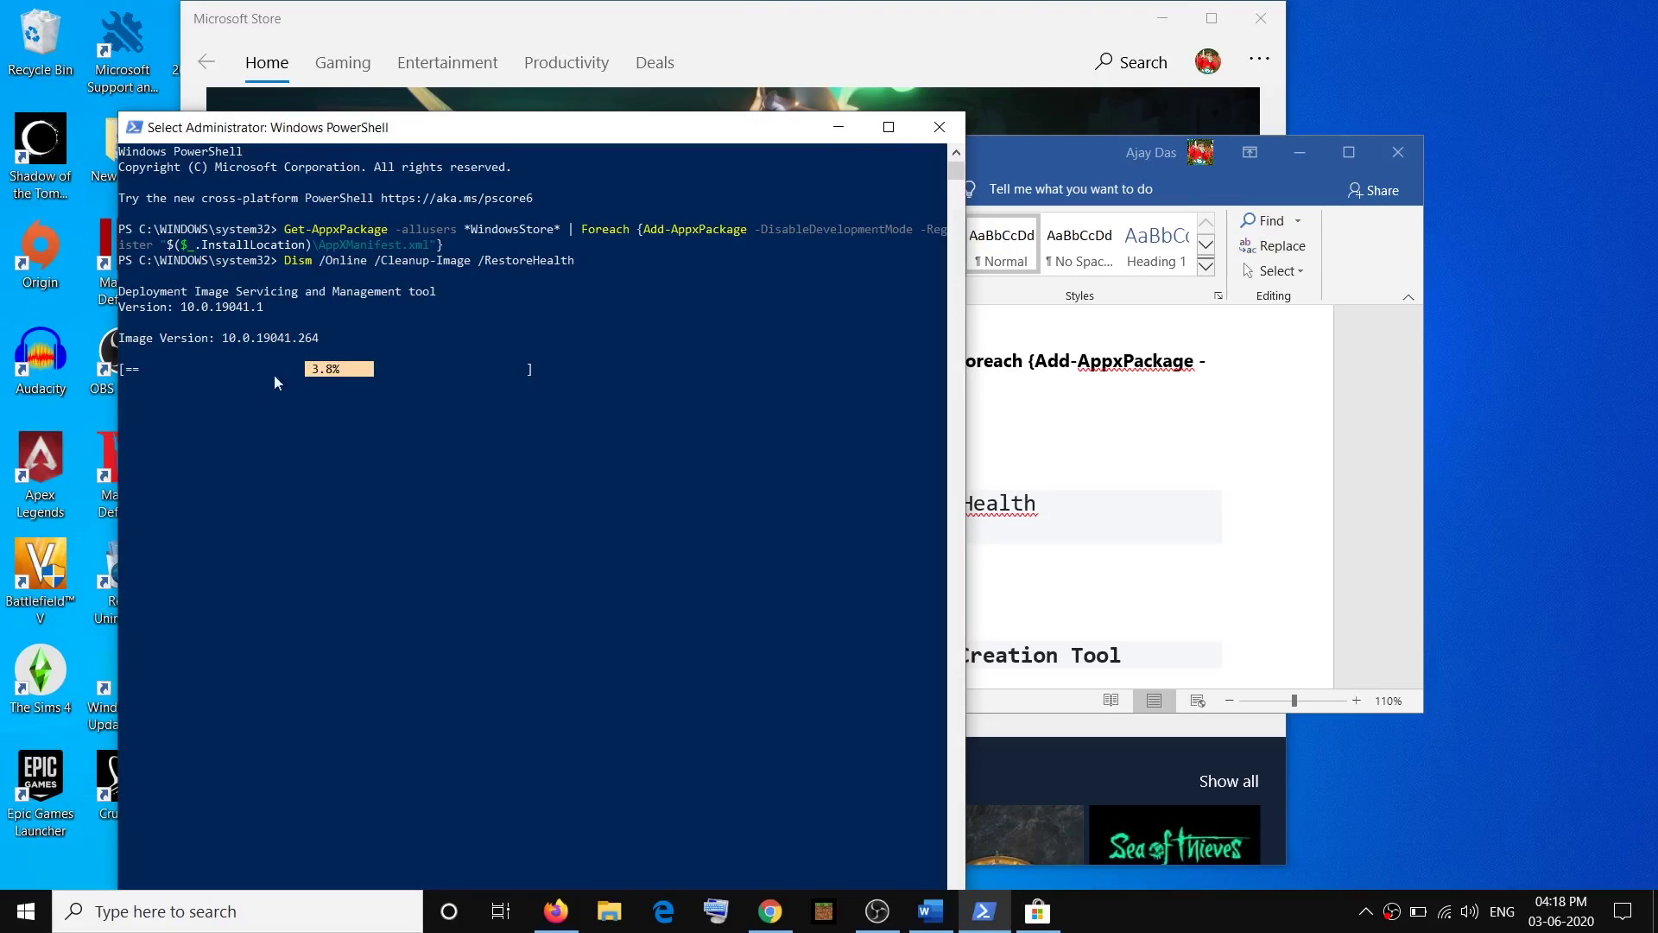
left_click(438, 431)
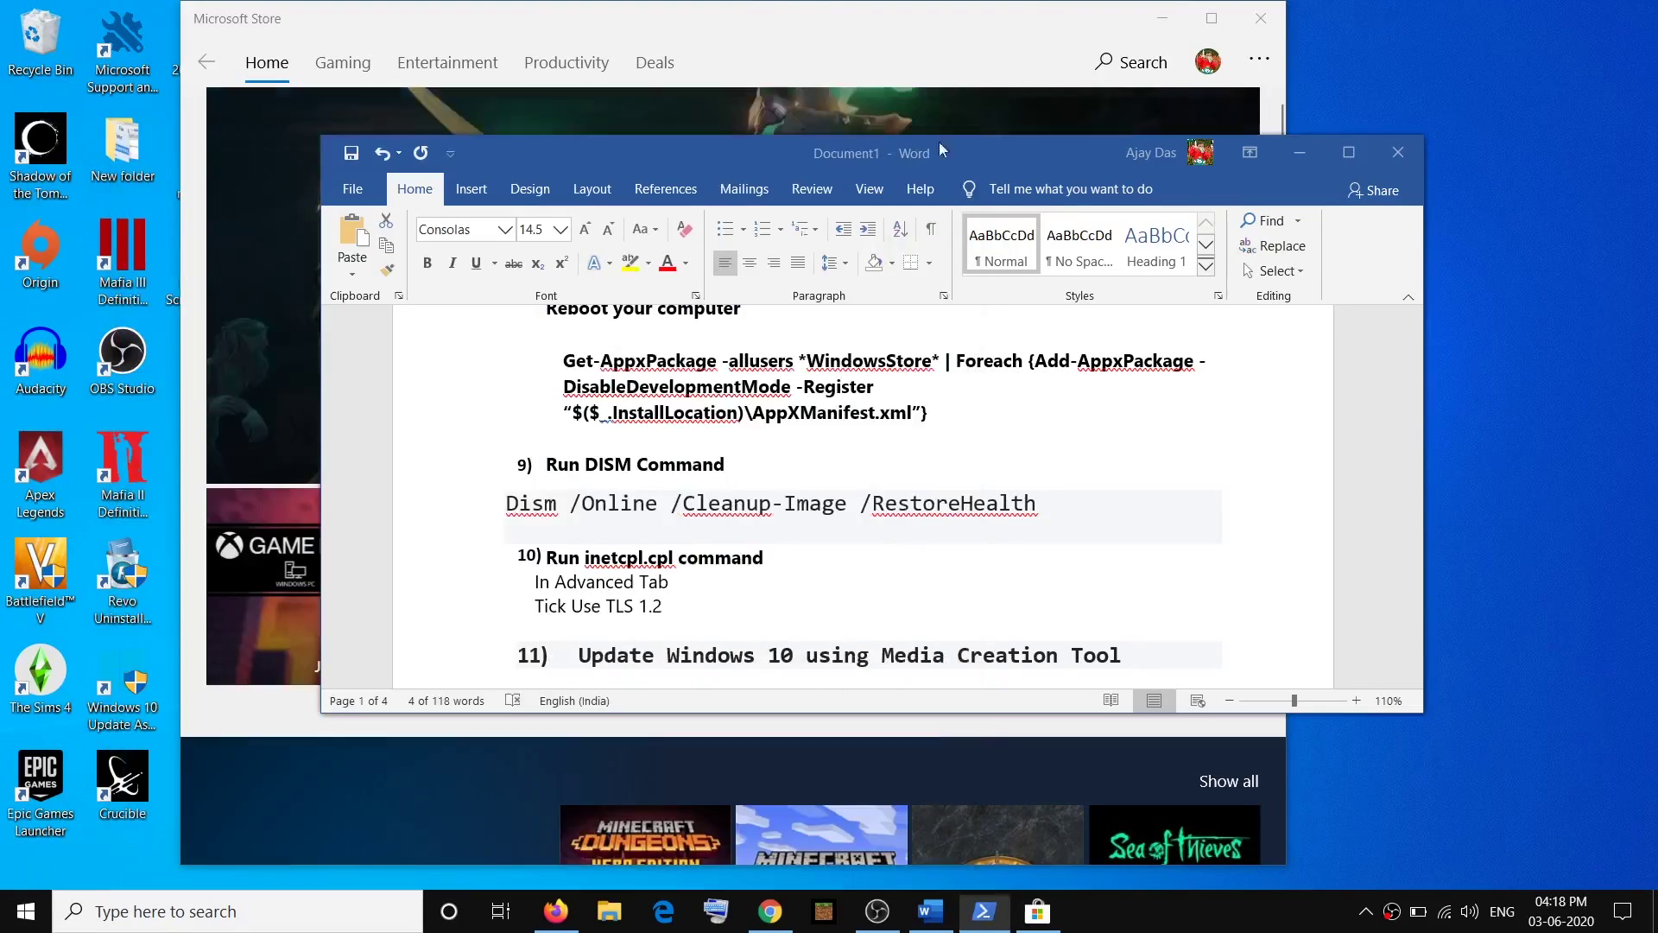
Copy inetcpl.cpl from the checklist and run it from the Run dialog.
left_click(940, 127)
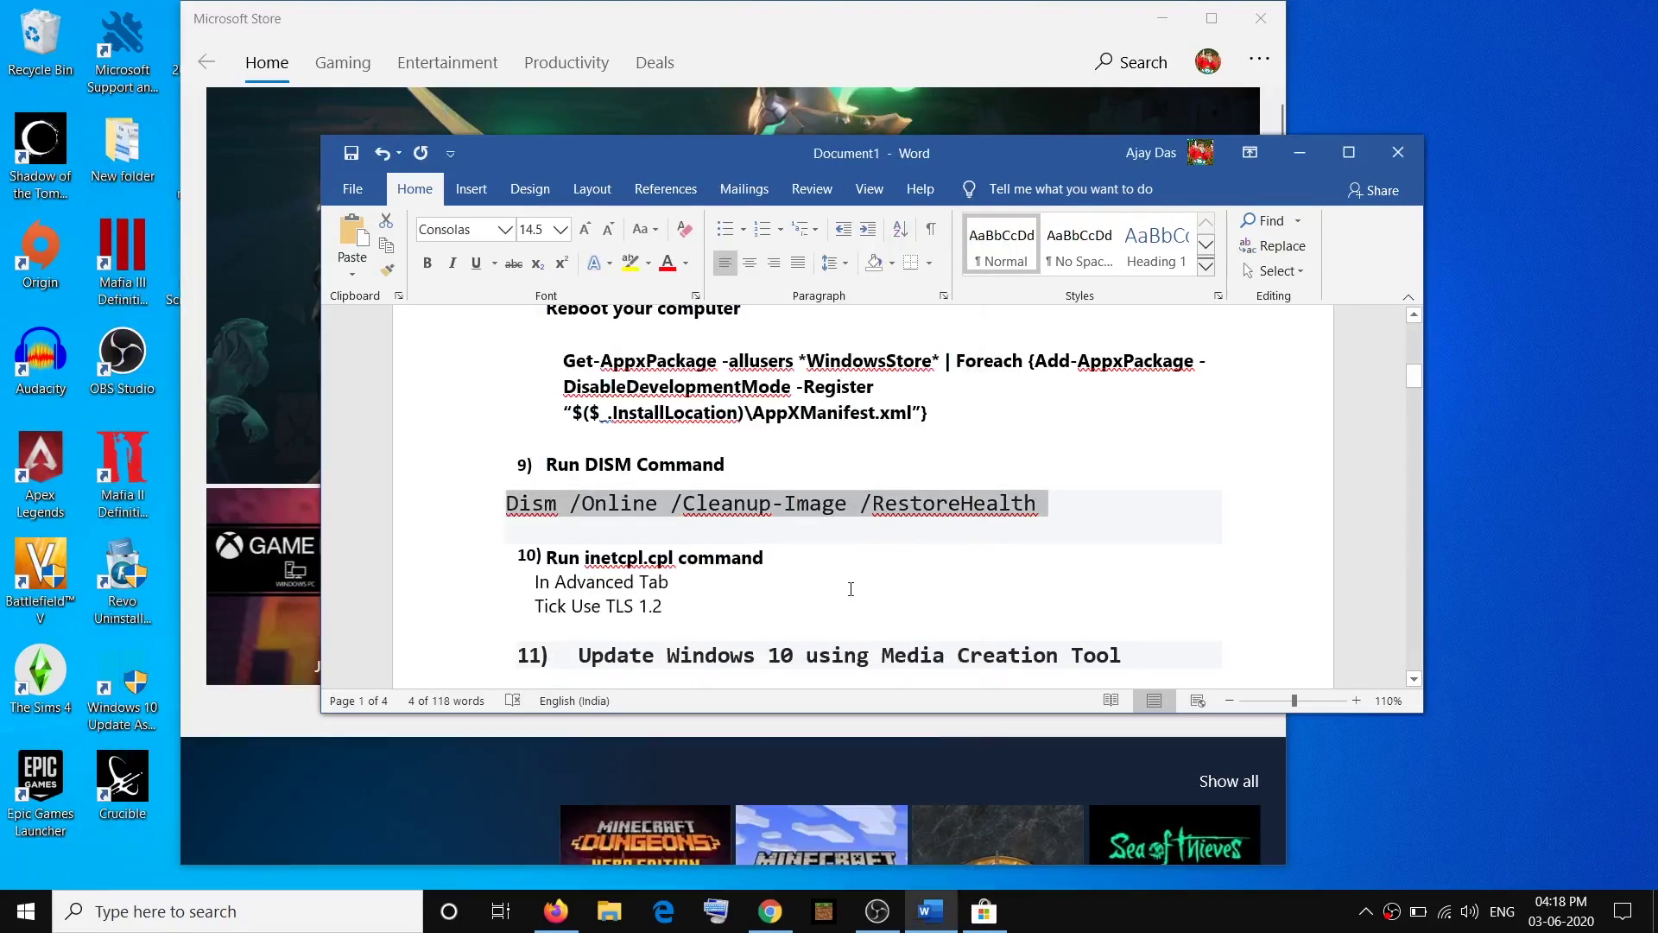
scroll(722, 573, "down", 3)
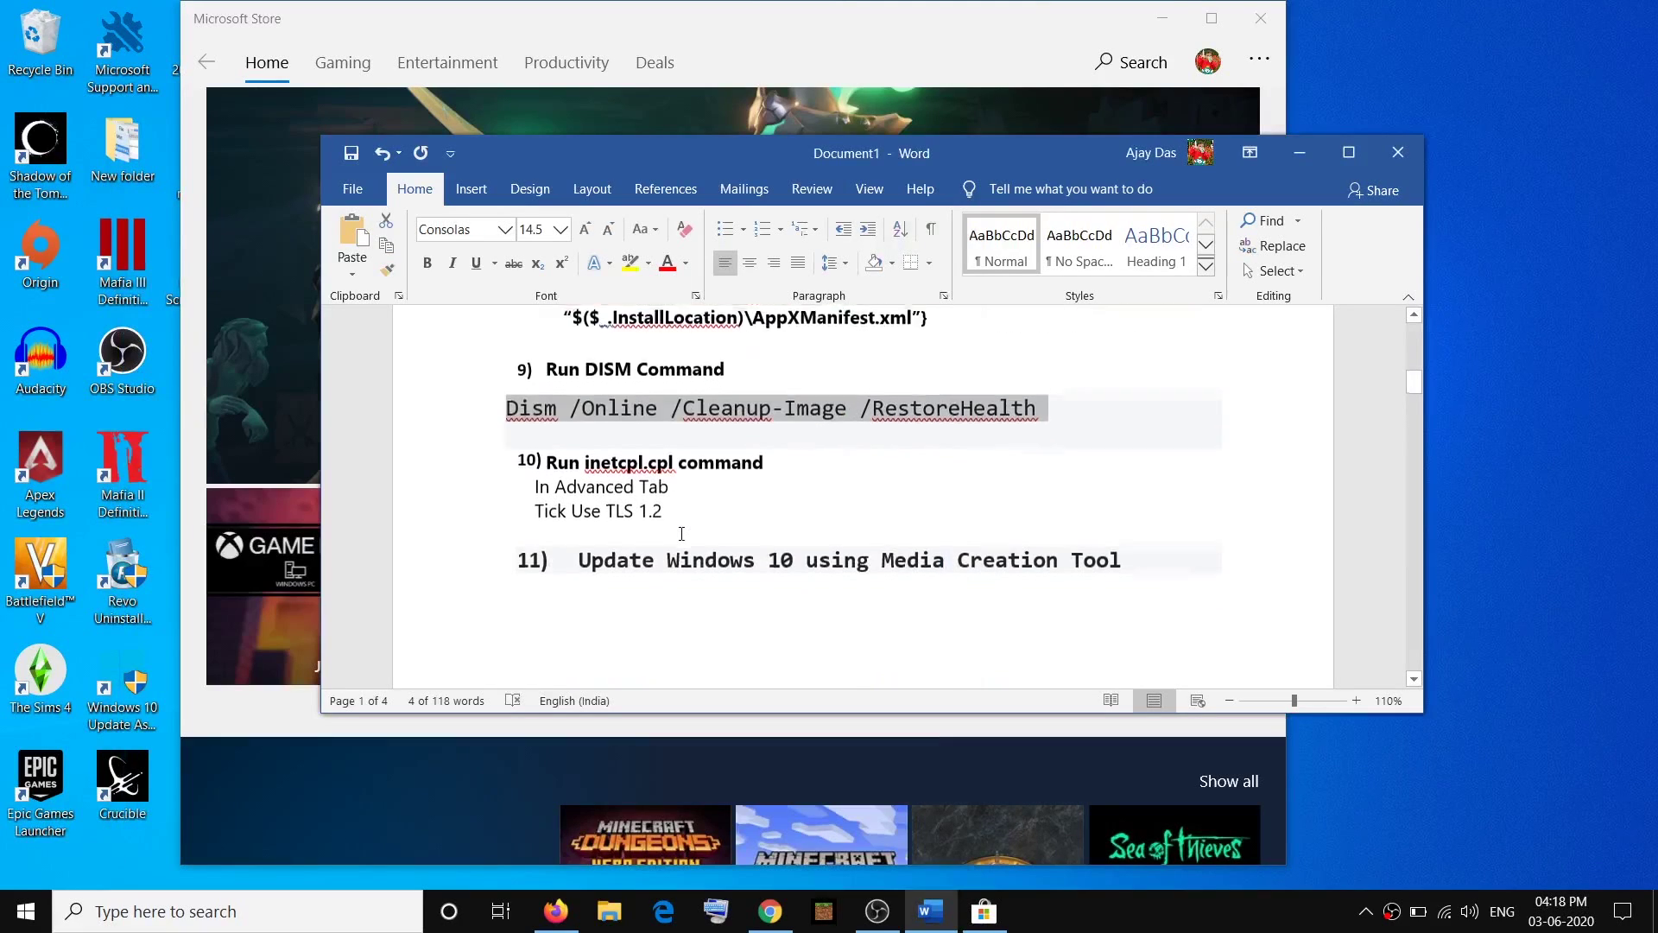
left_click_drag(680, 442, 585, 443)
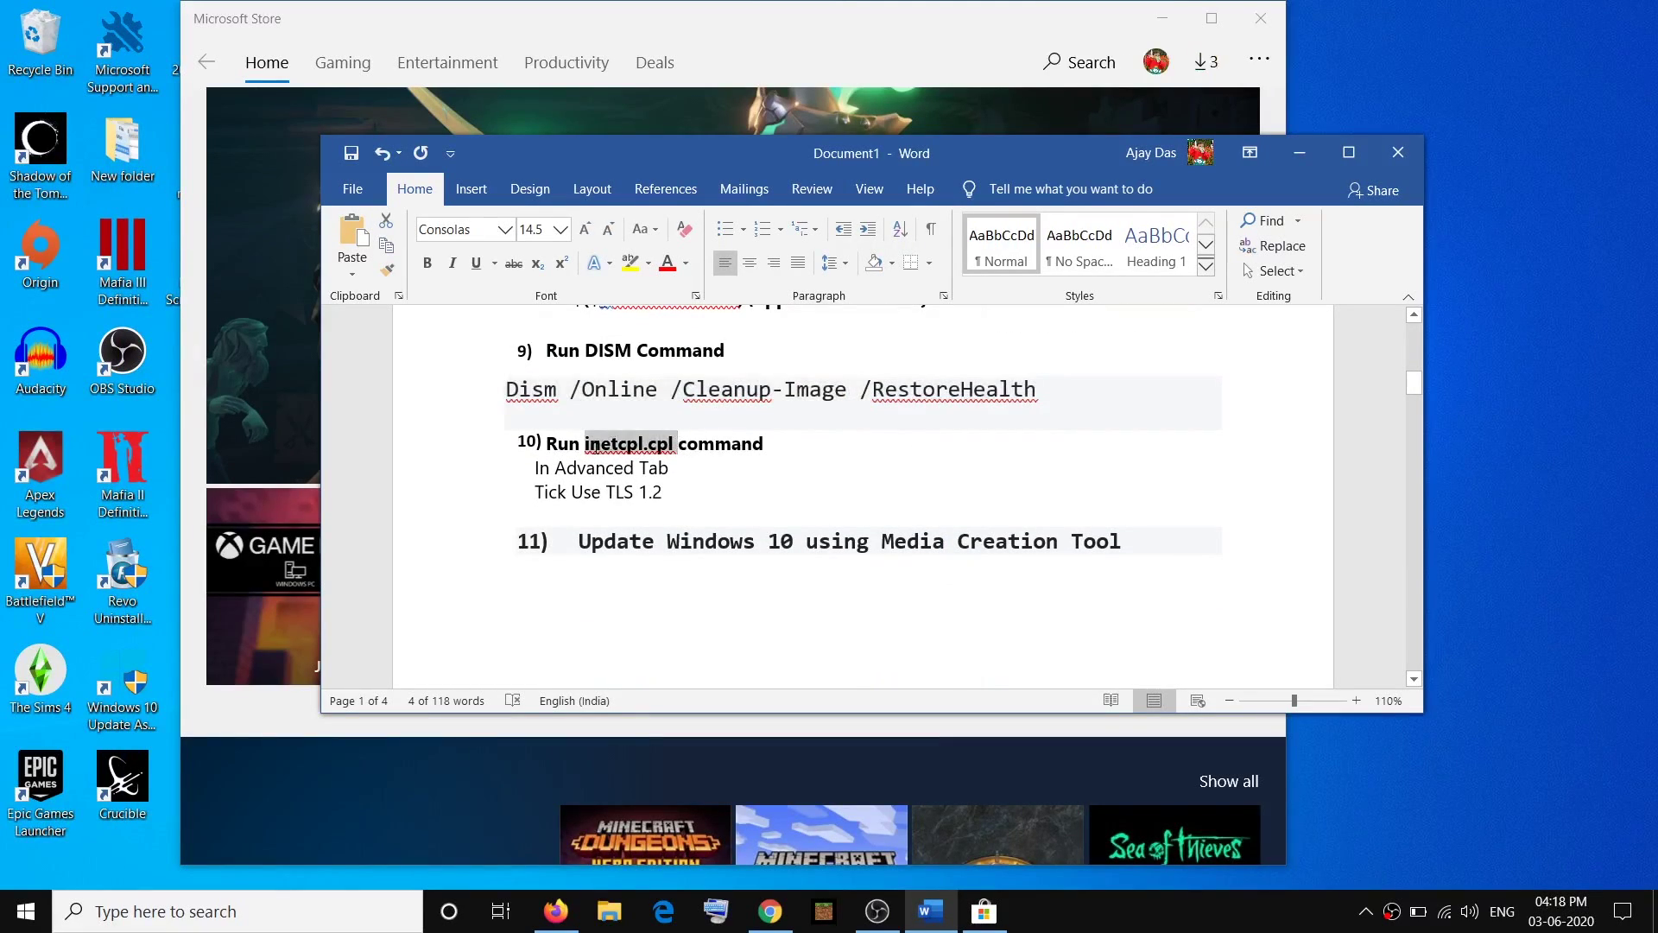
left_click(298, 918)
type("run")
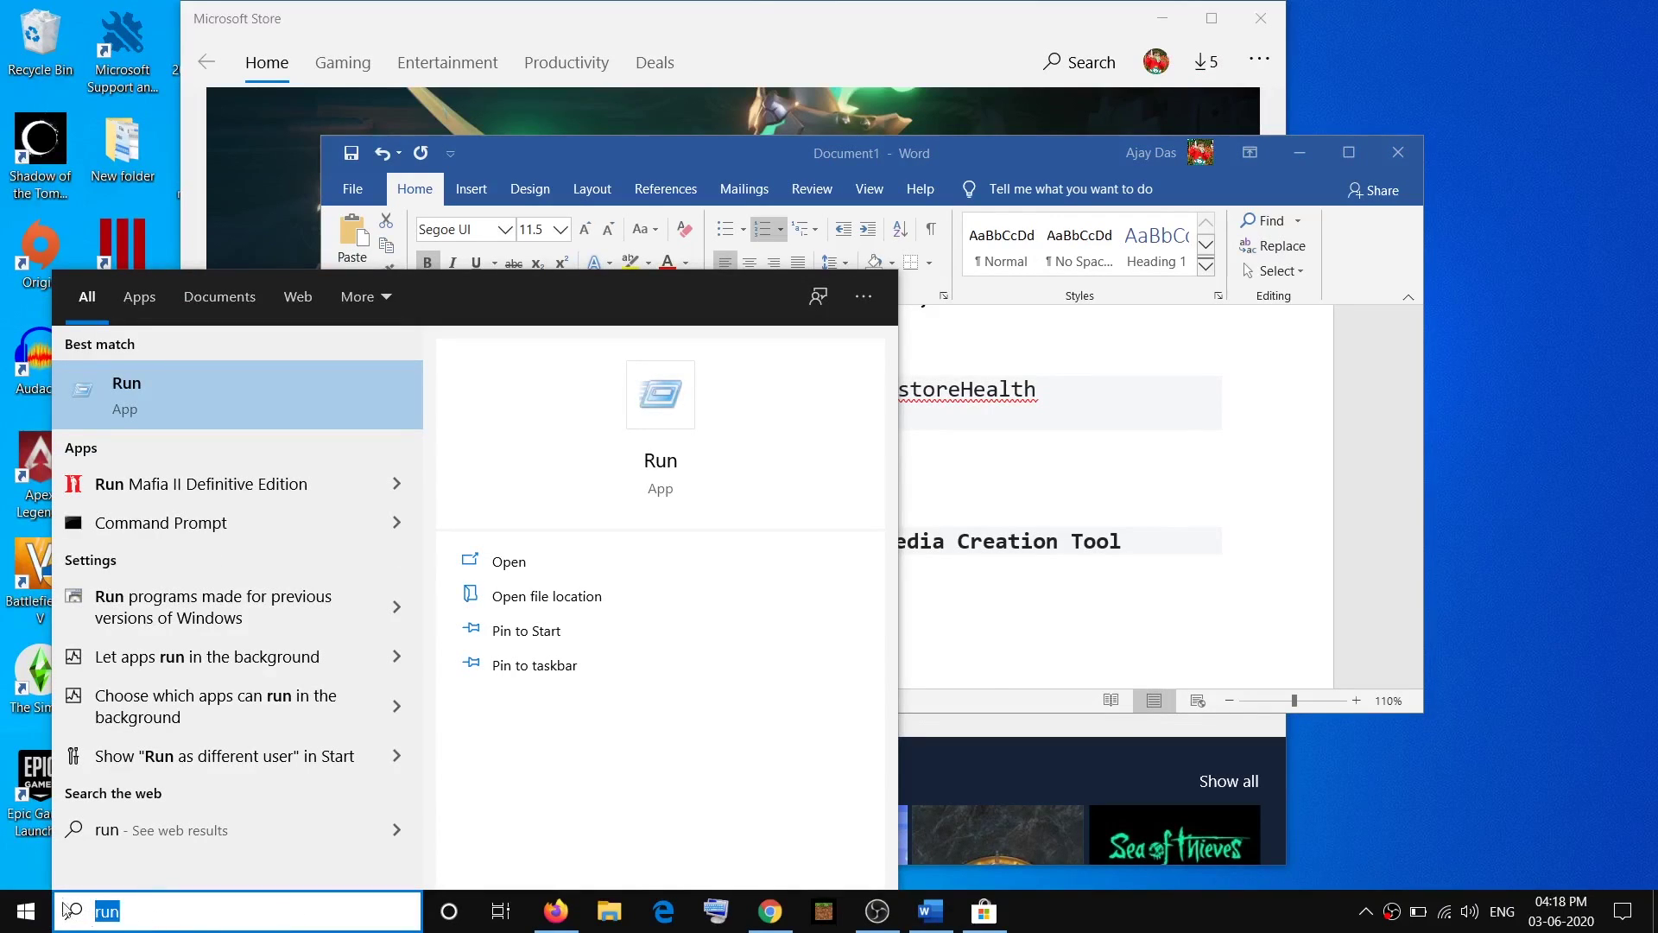
left_click(242, 380)
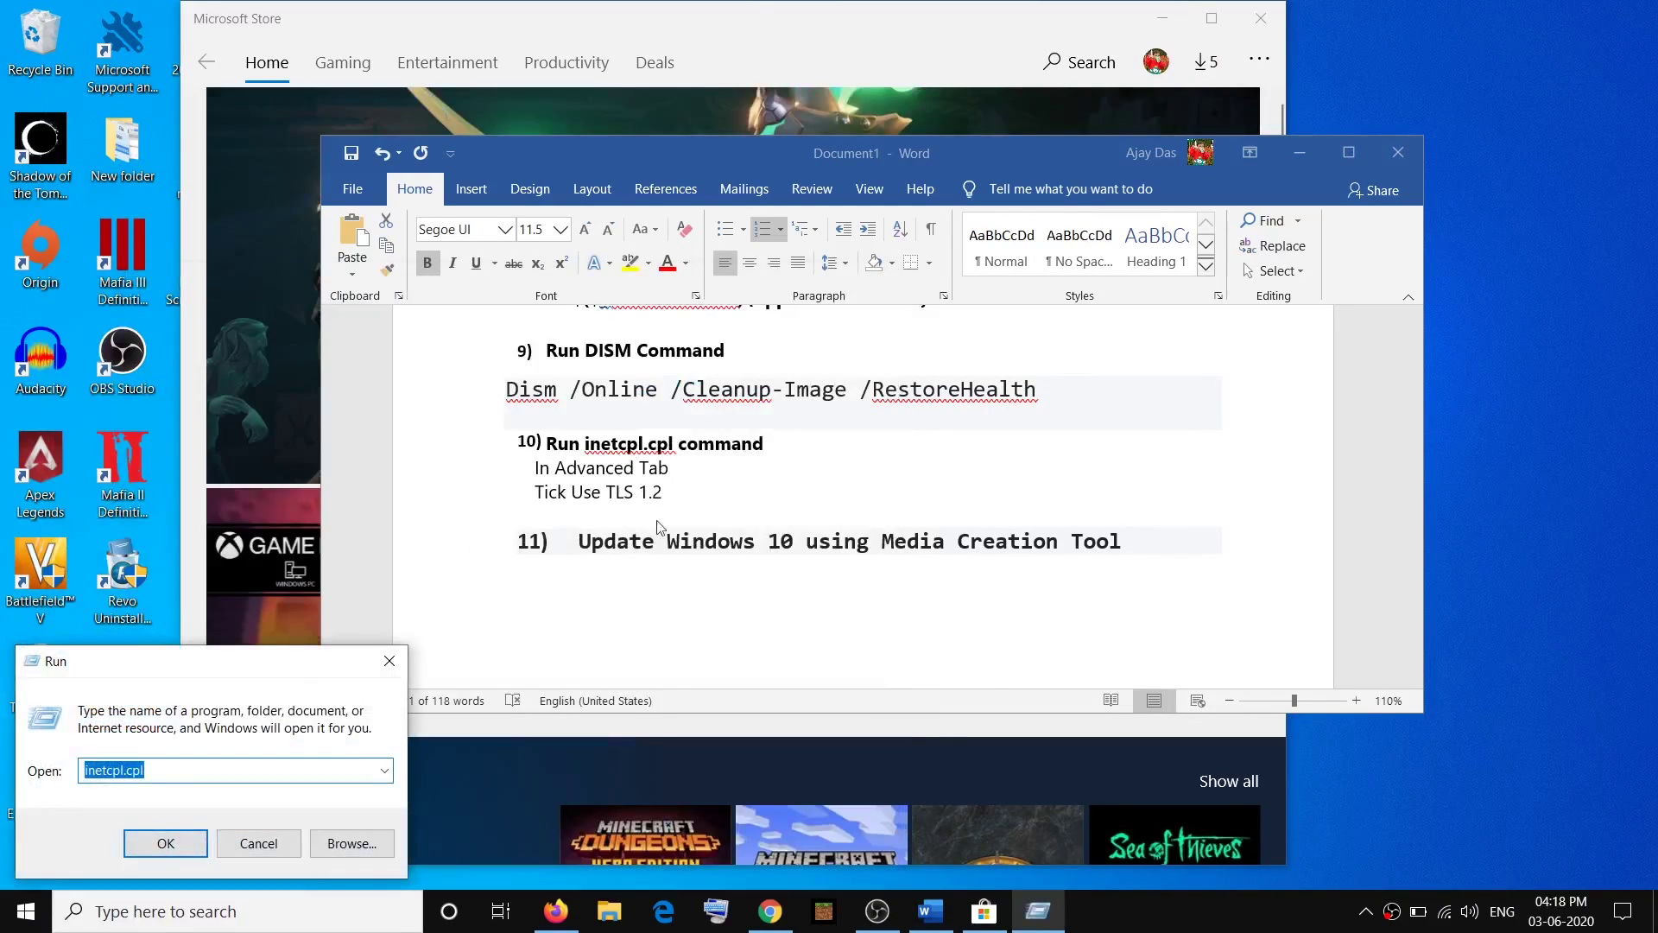
left_click(171, 775)
left_click_drag(159, 771, 95, 770)
left_click(165, 843)
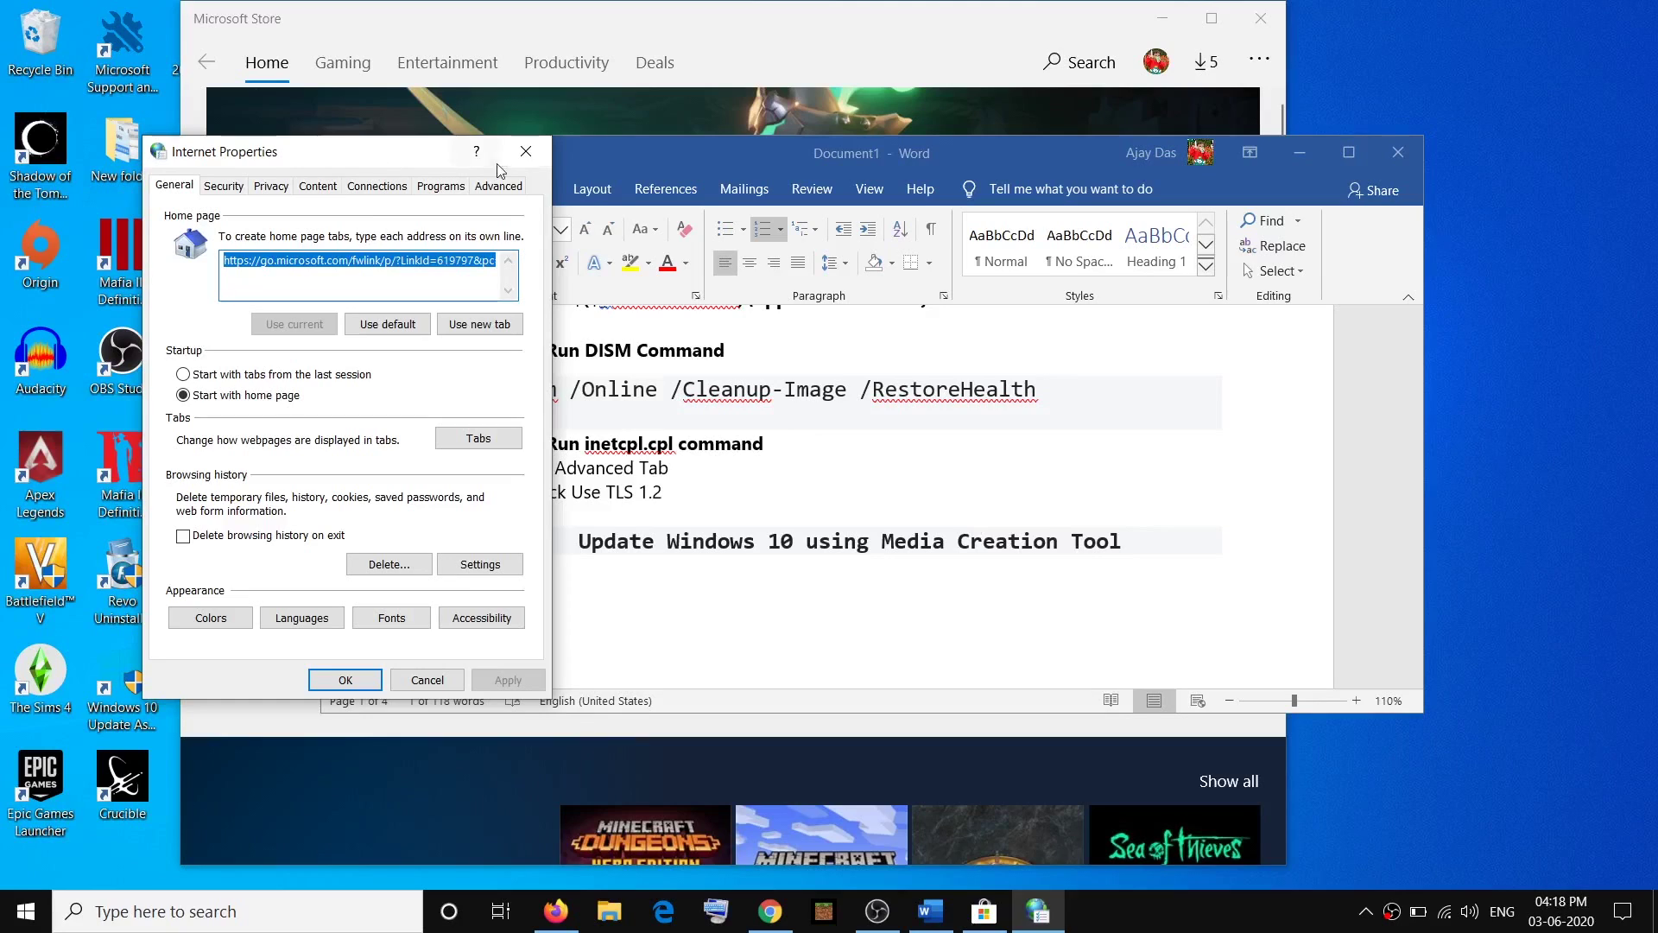
Tick Use TLS 1.2 on the Advanced tab, apply it, and close with OK.
left_click(498, 187)
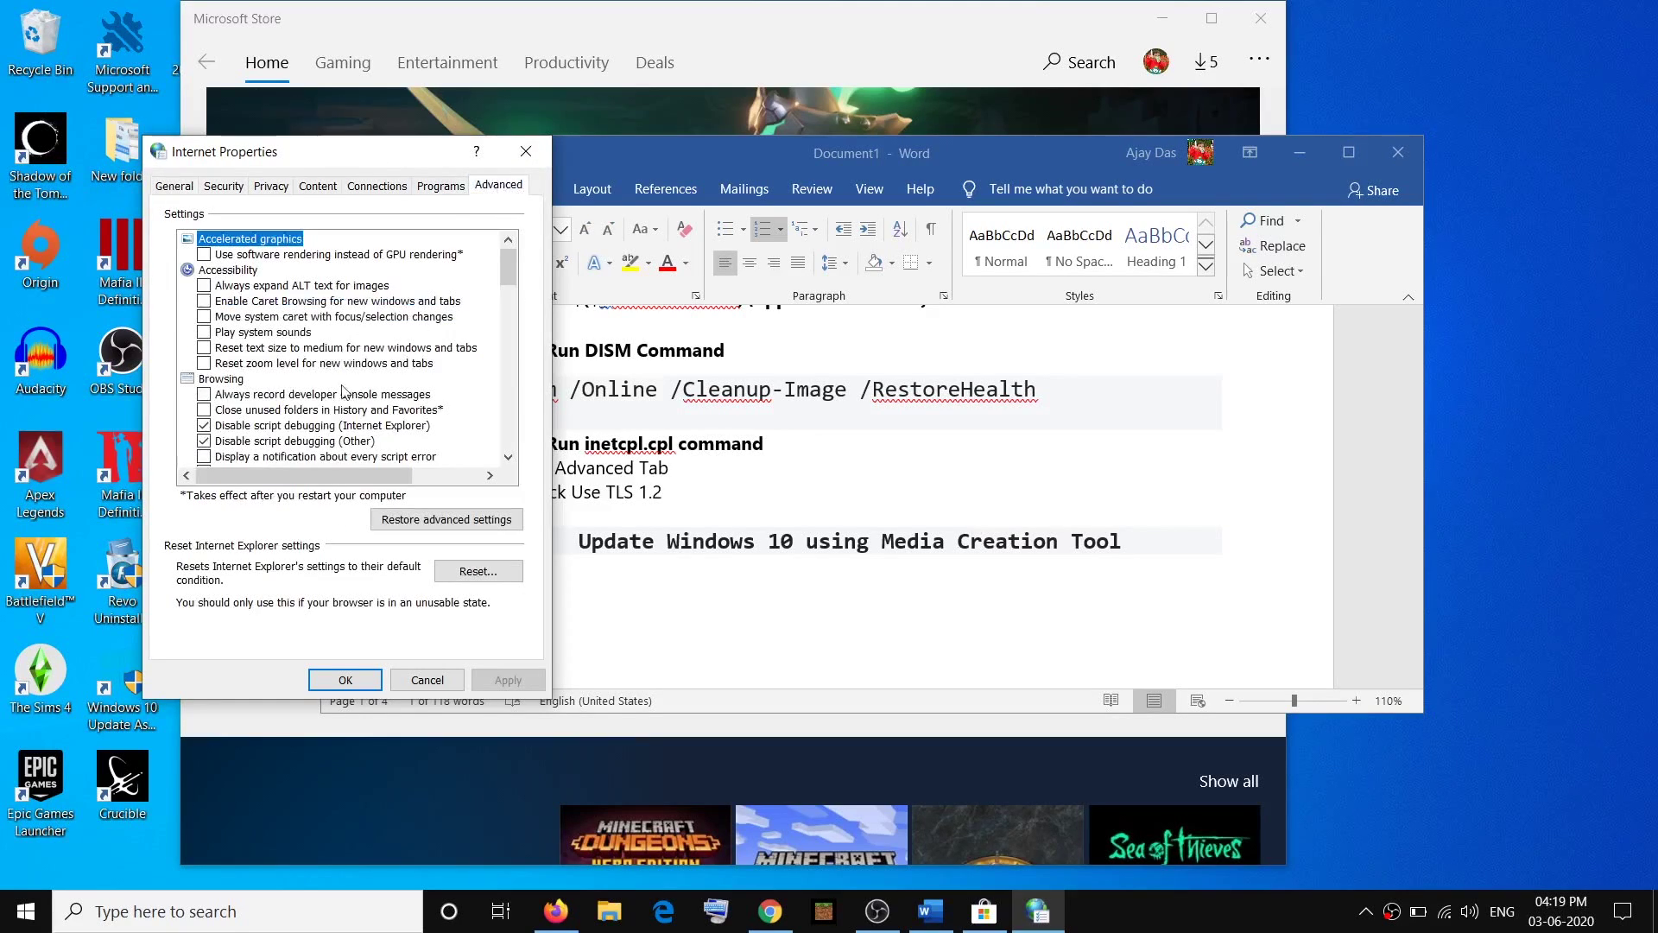
scroll(304, 397, "down", 10)
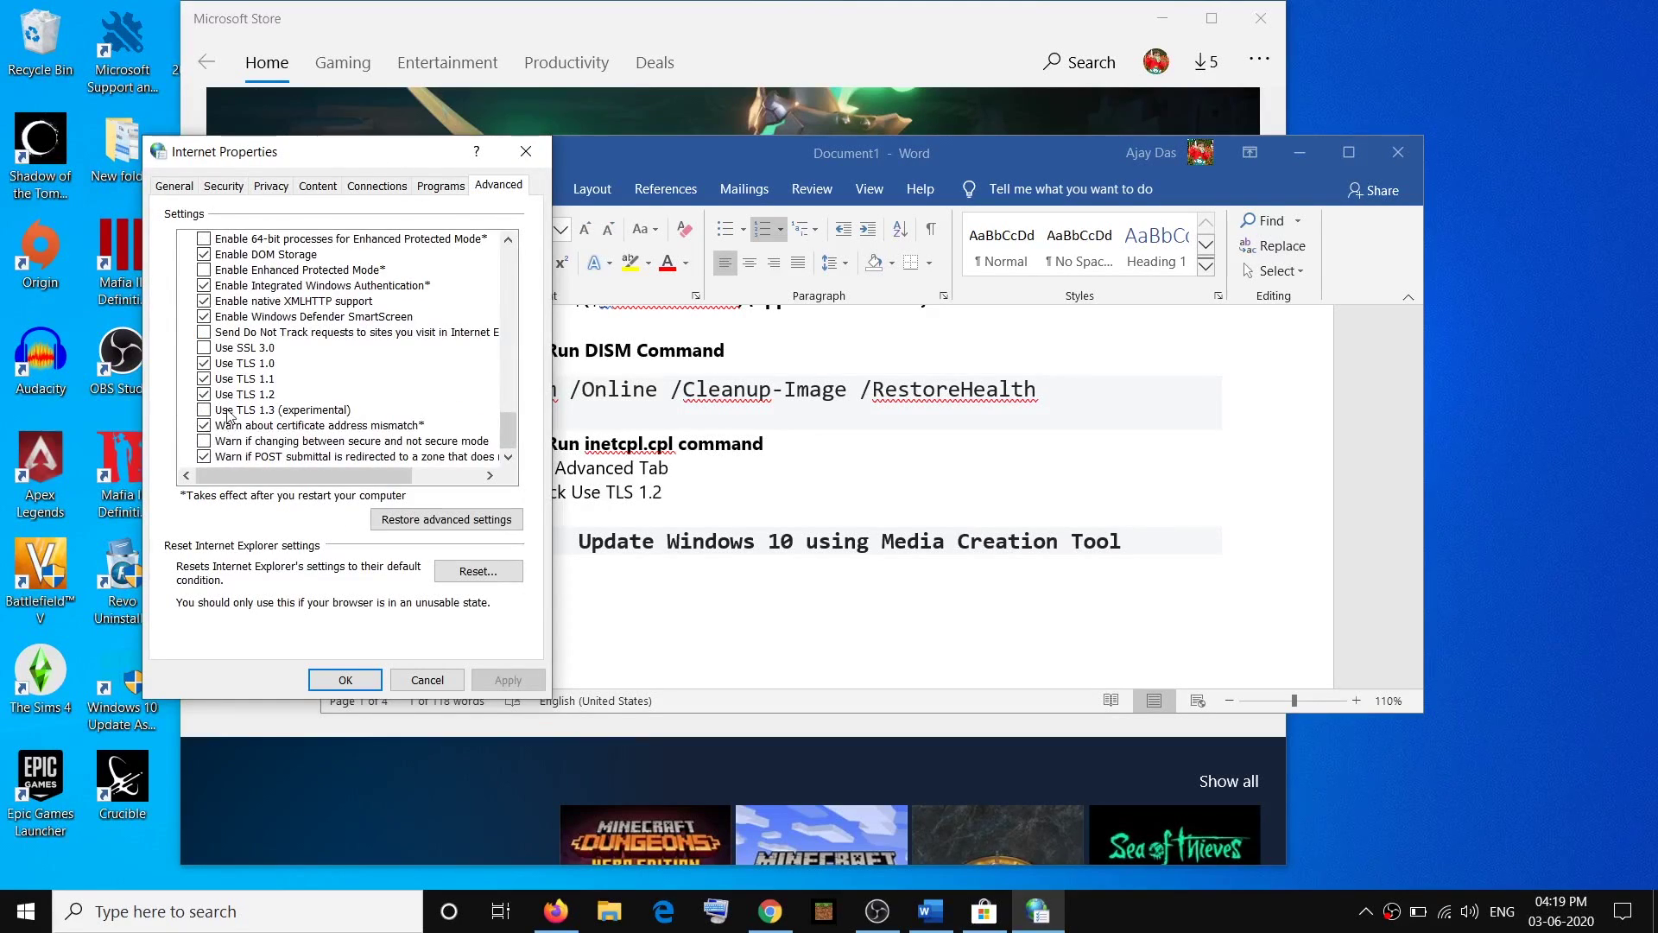
key("alt+Tab")
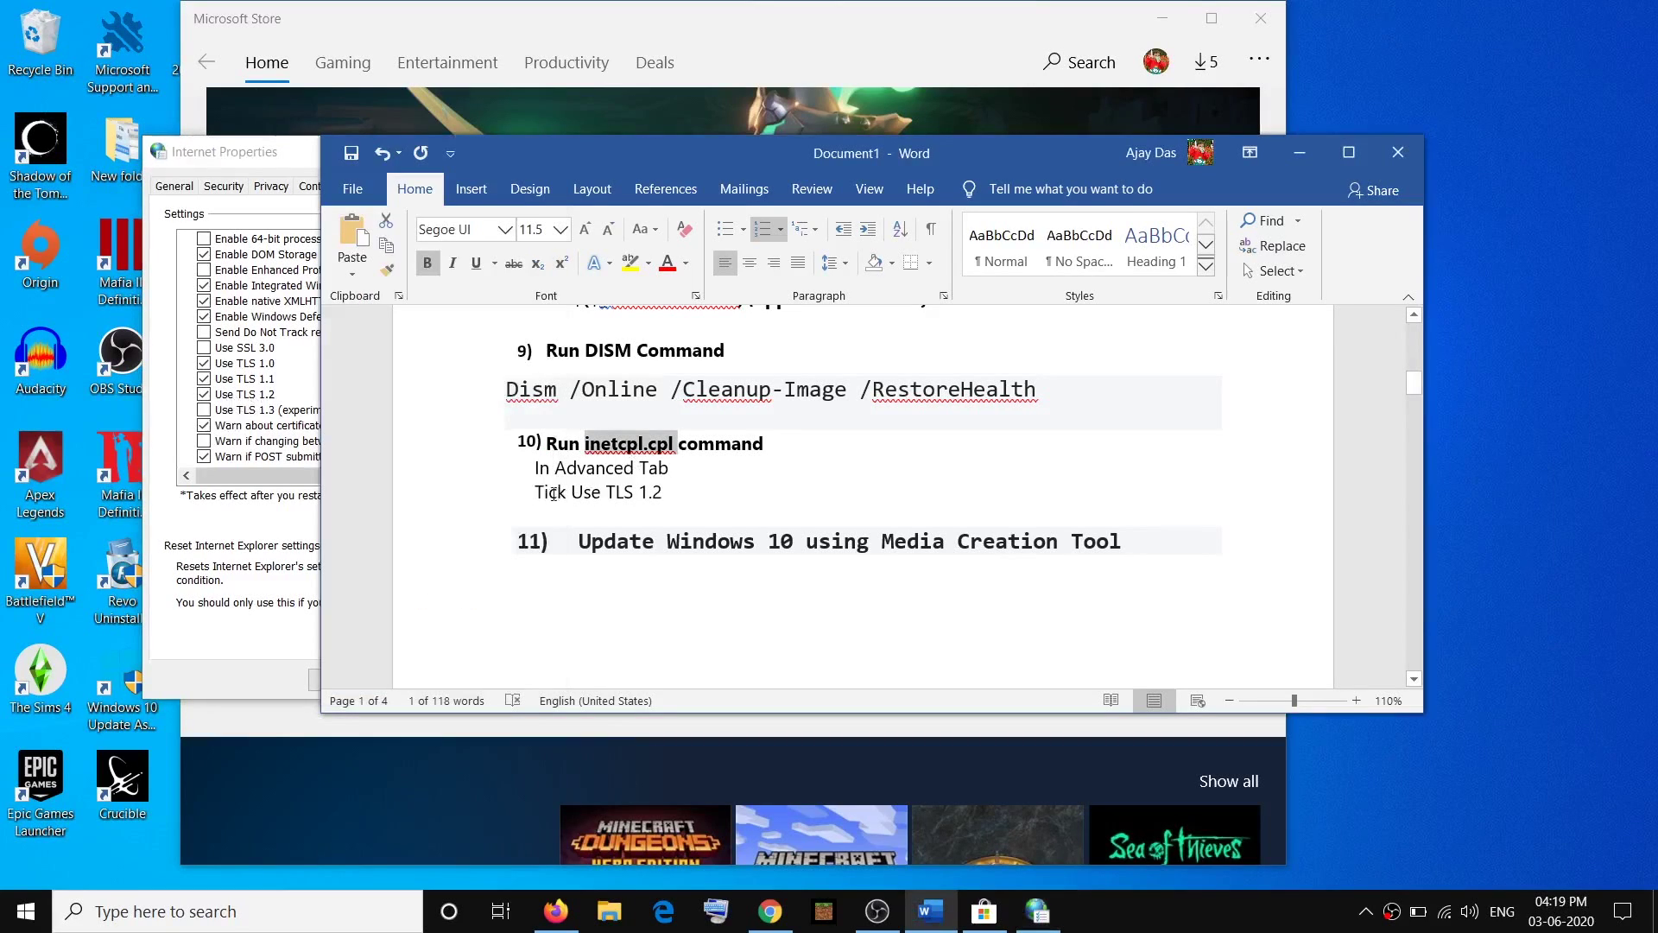
left_click_drag(536, 492, 671, 493)
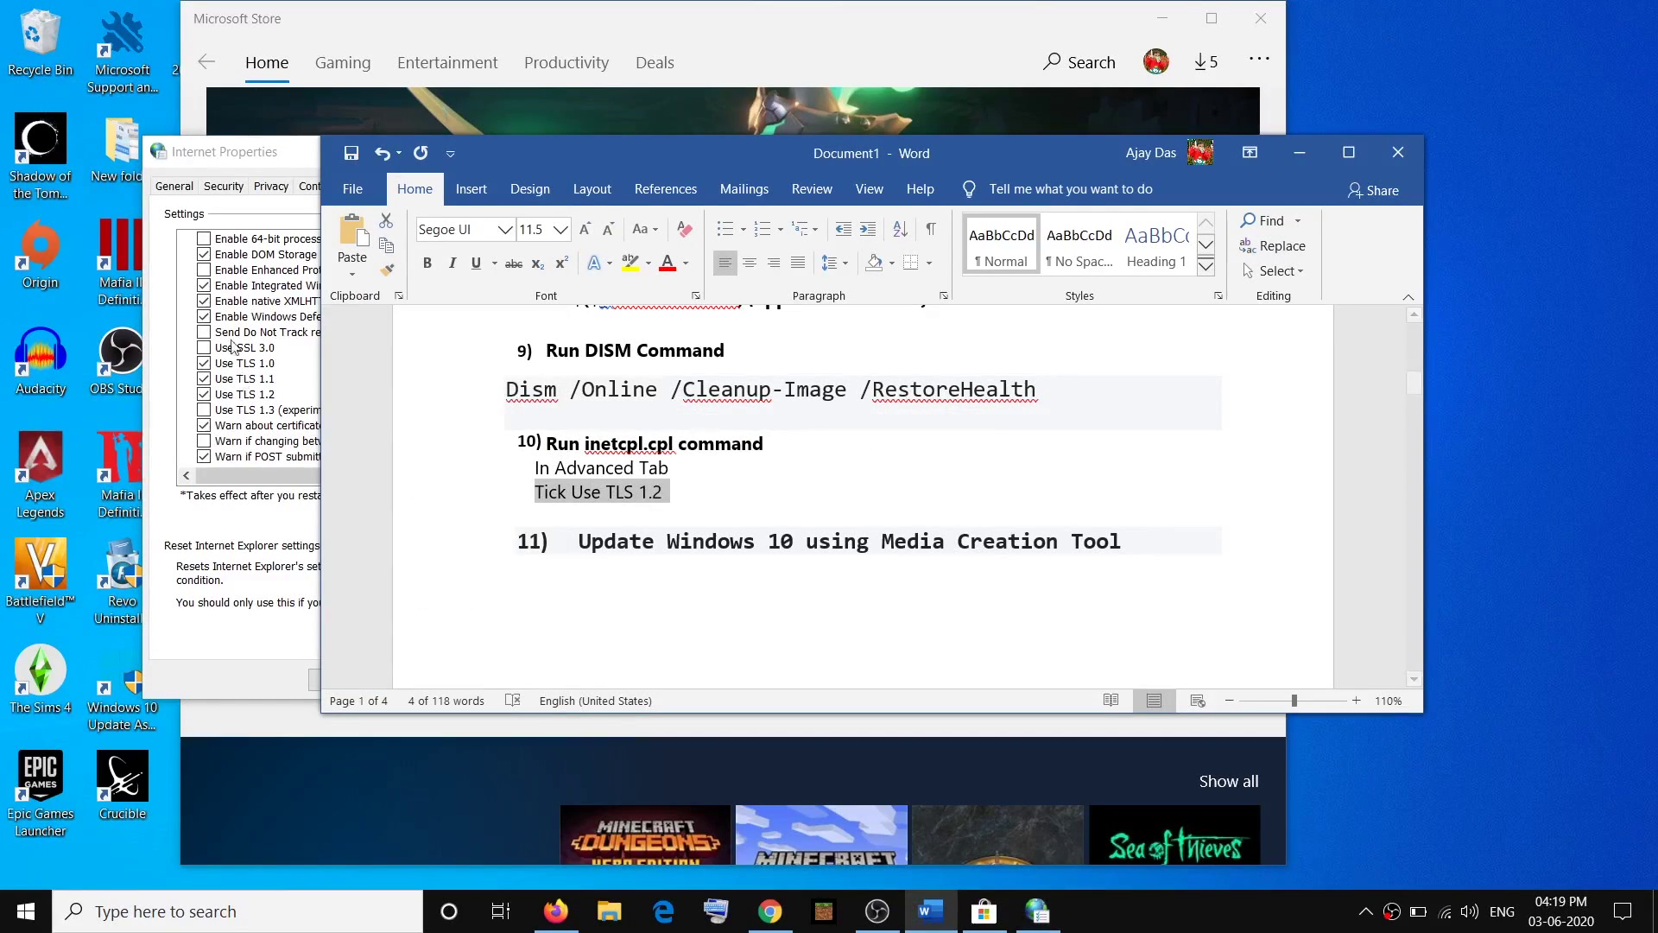
left_click(257, 158)
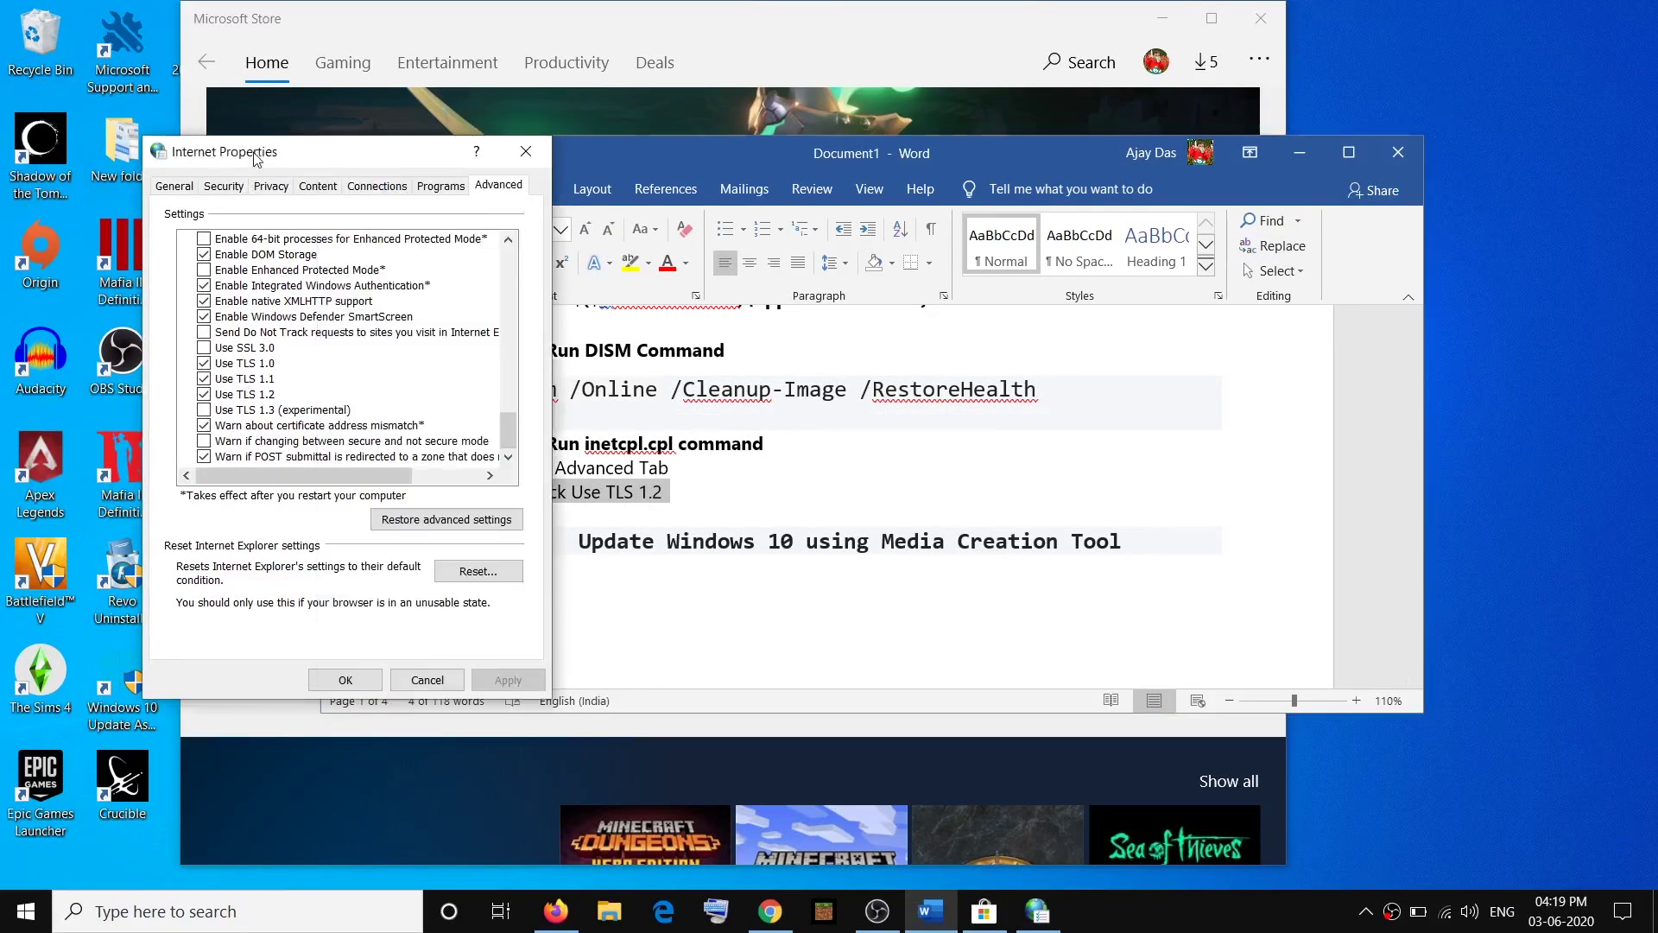
left_click(207, 398)
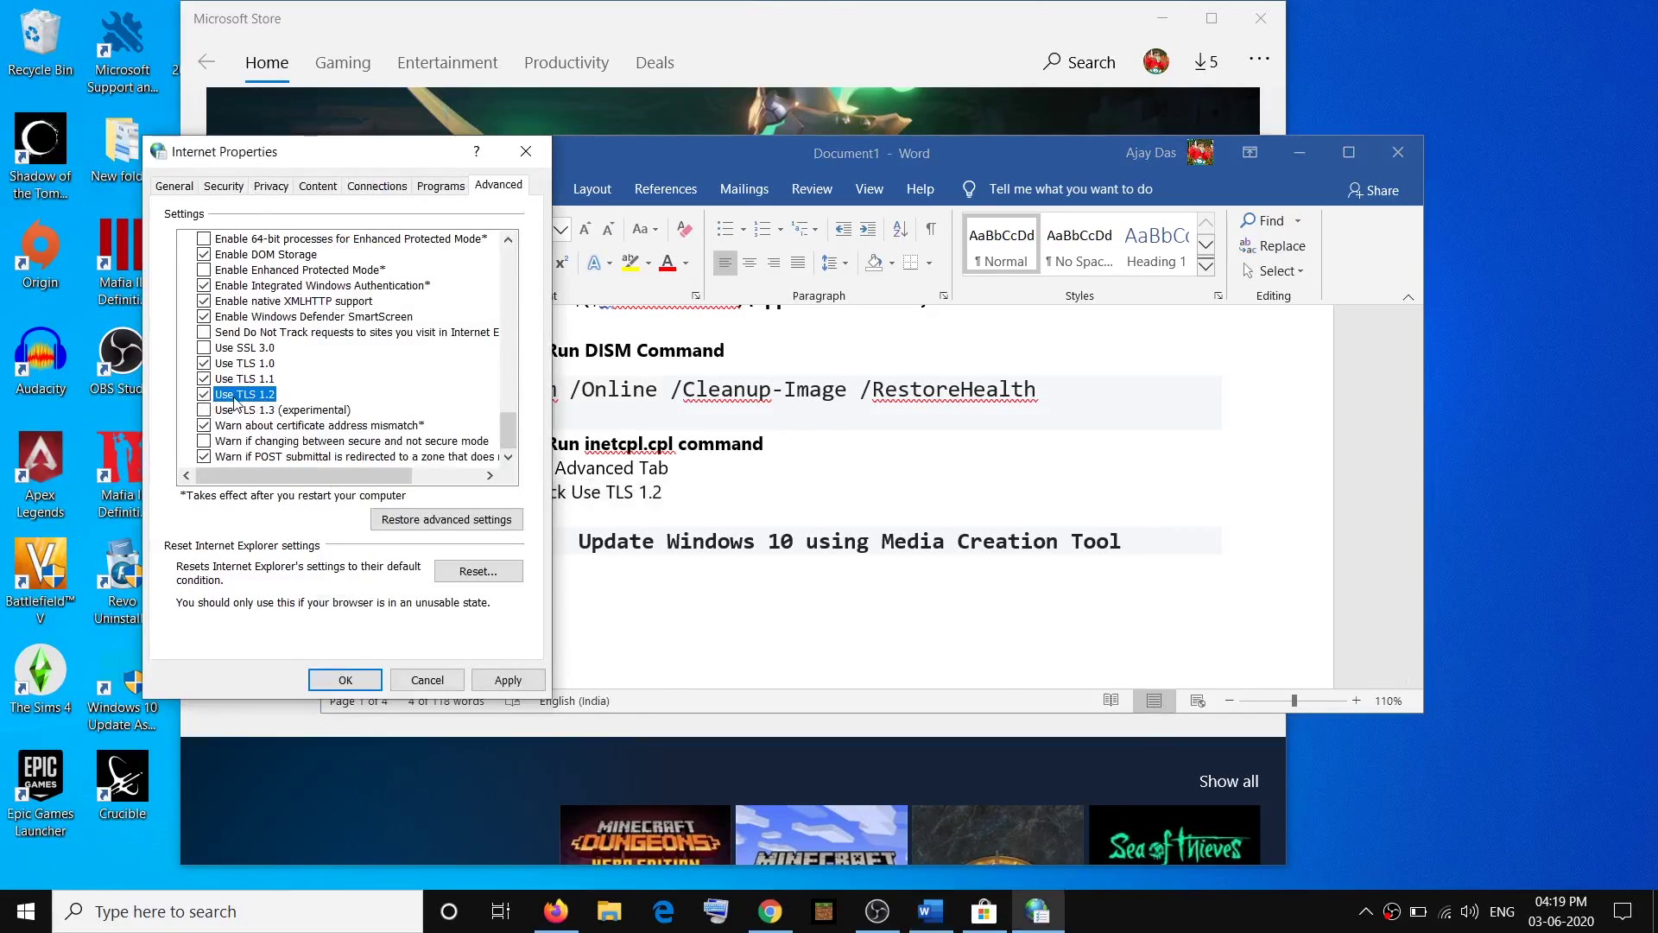
left_click(514, 680)
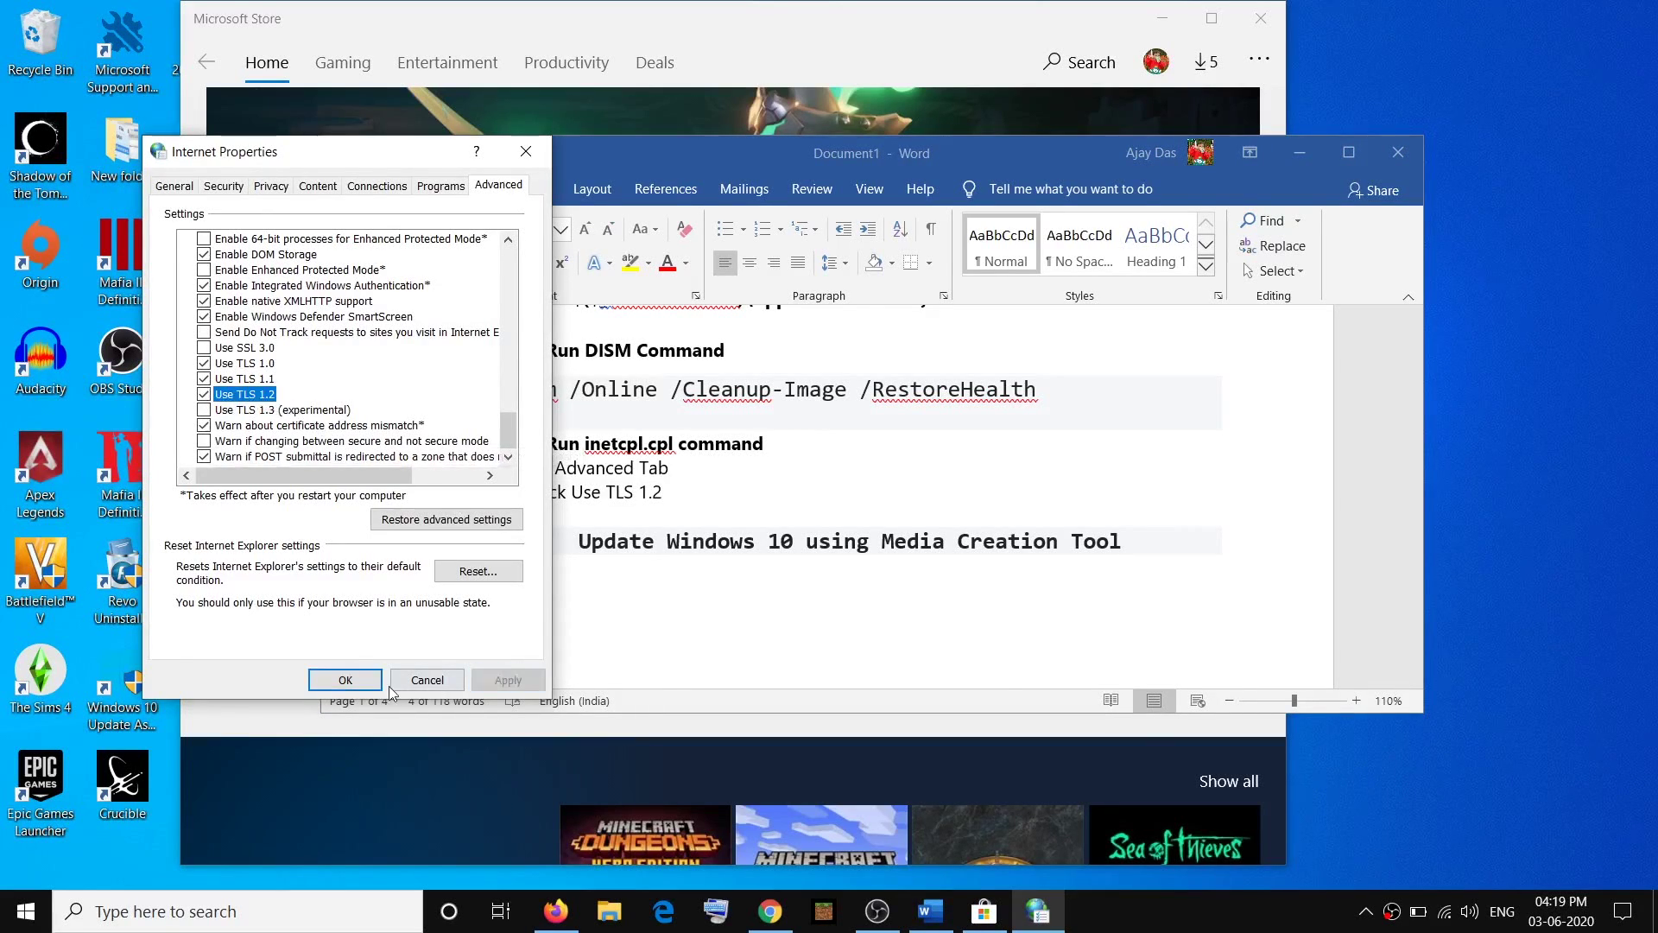
left_click(345, 680)
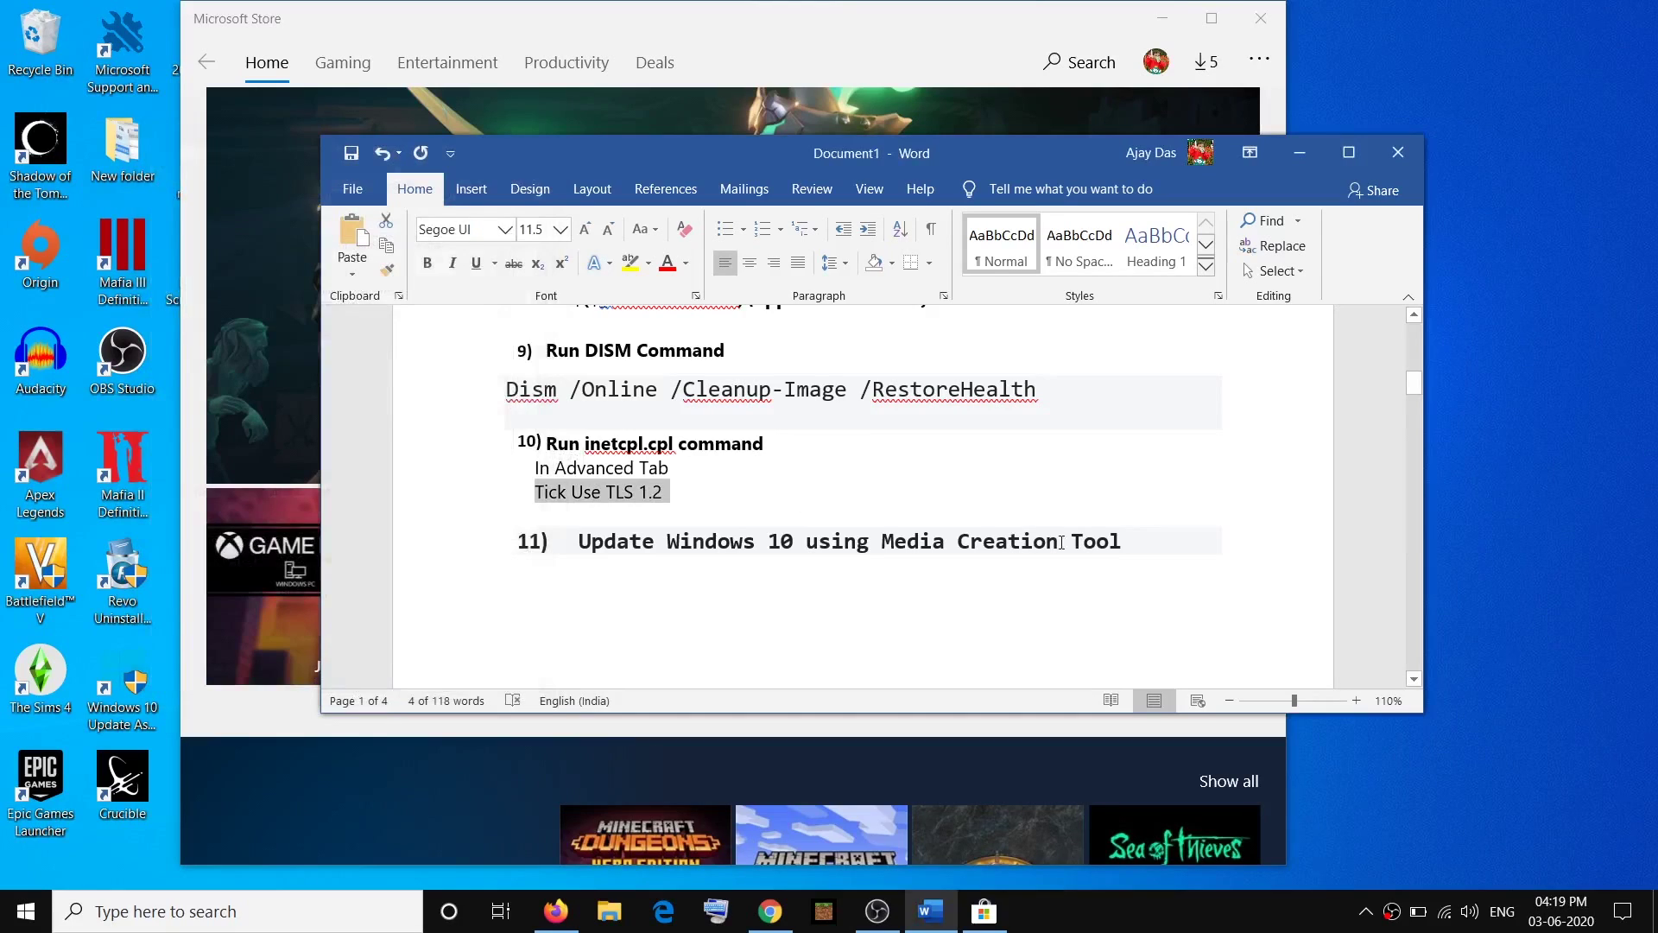
Select step 11's Media Creation Tool heading in the checklist.
scroll(1061, 542, "down", 2)
scroll(1061, 536, "up", 2)
left_click_drag(1144, 542, 577, 542)
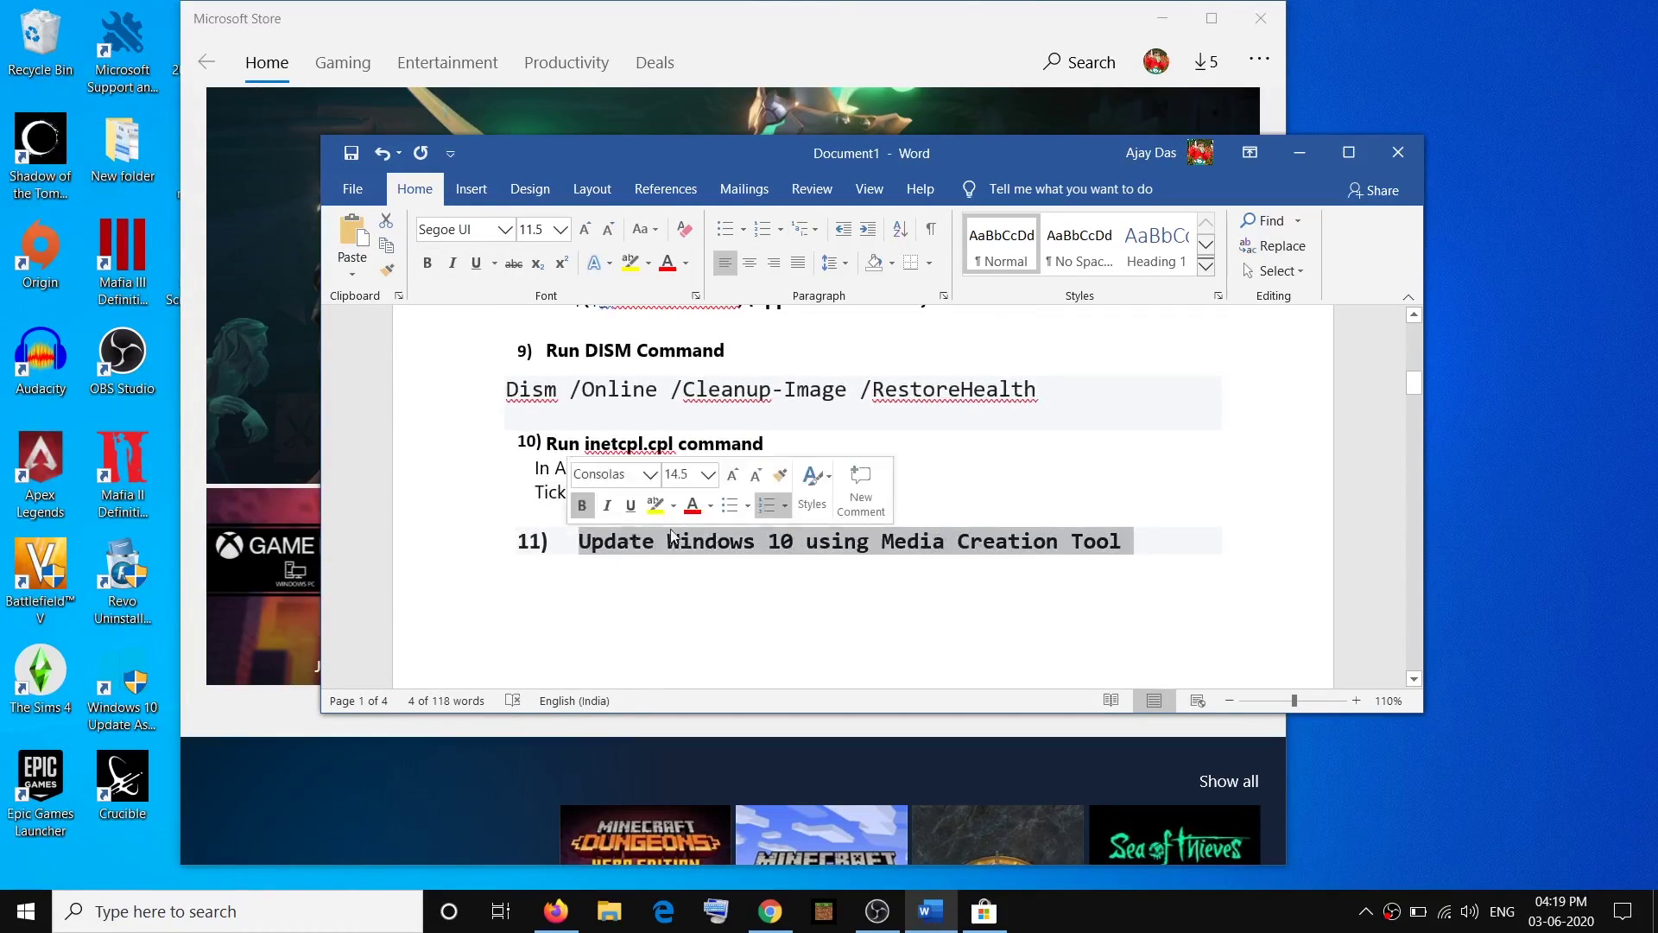